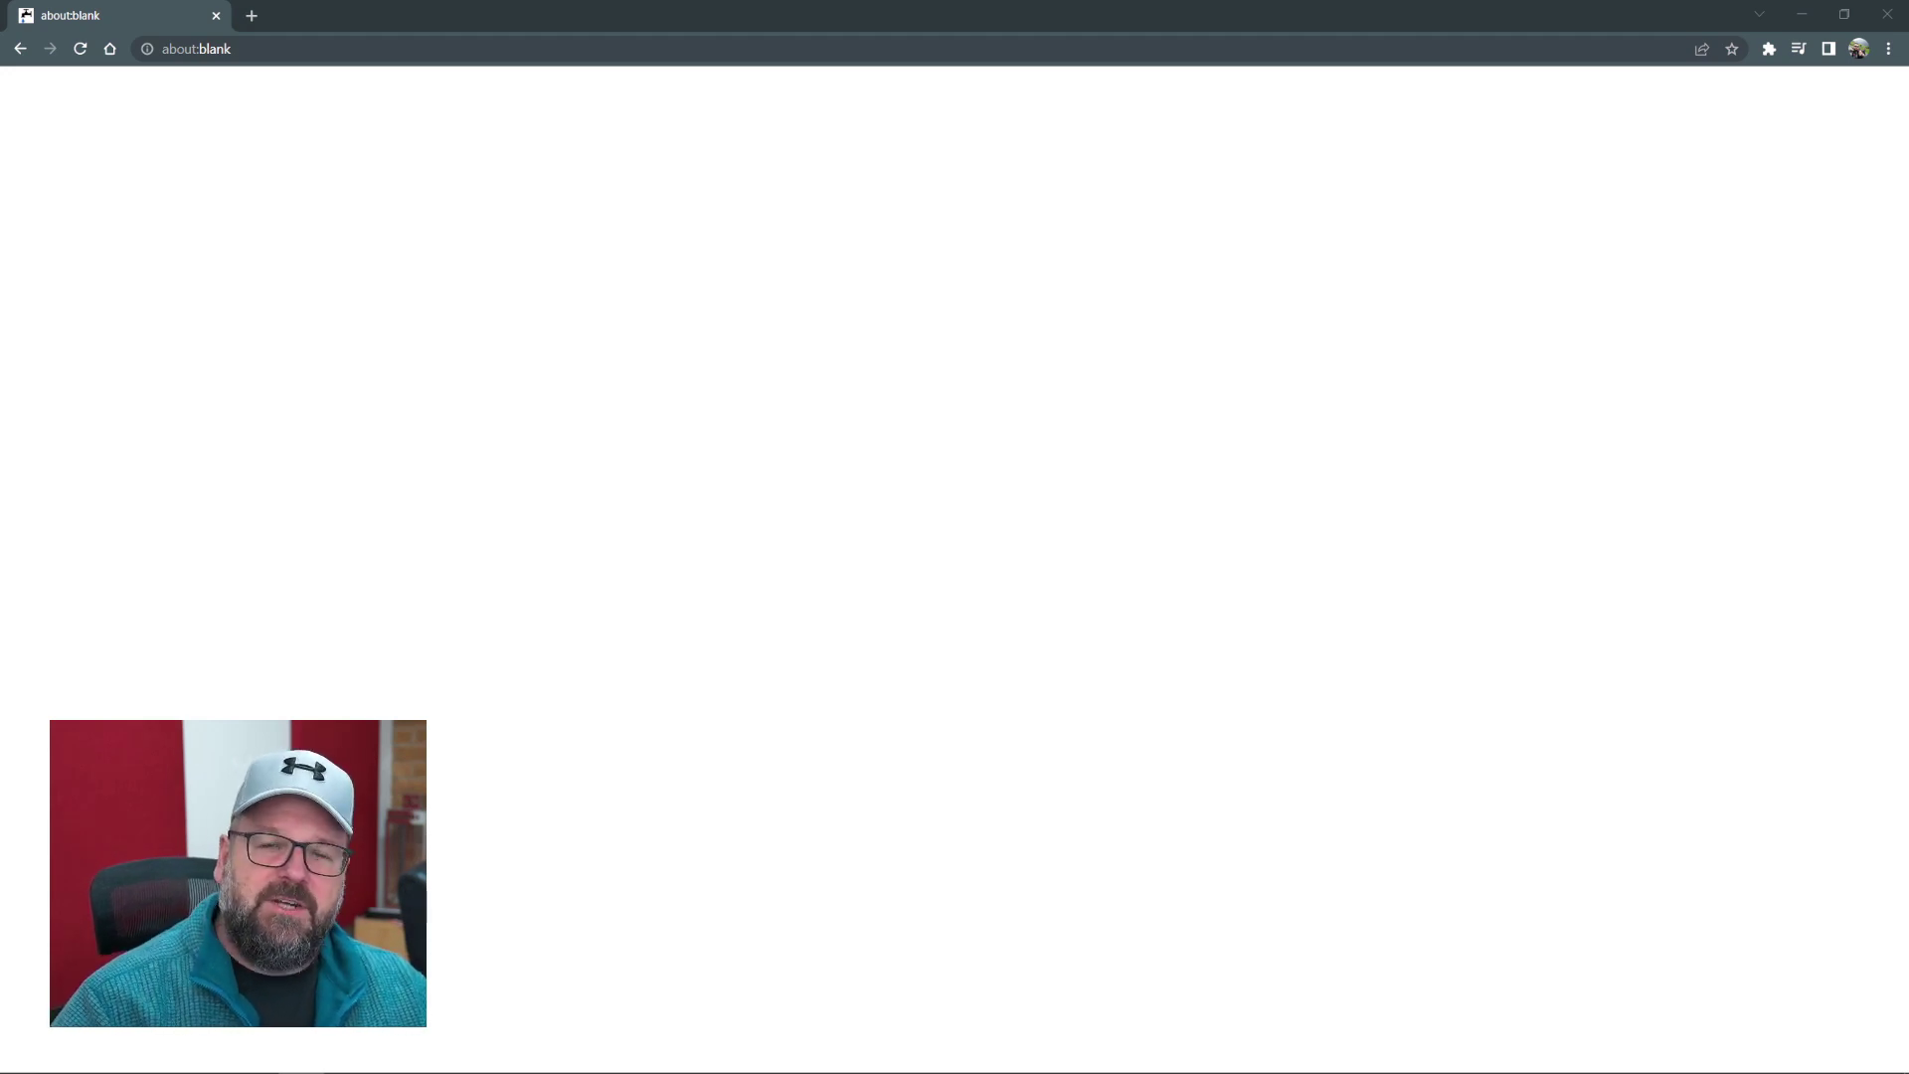
# - Load seedsio.com in the blank Chrome tab
pyautogui.click(347, 50)
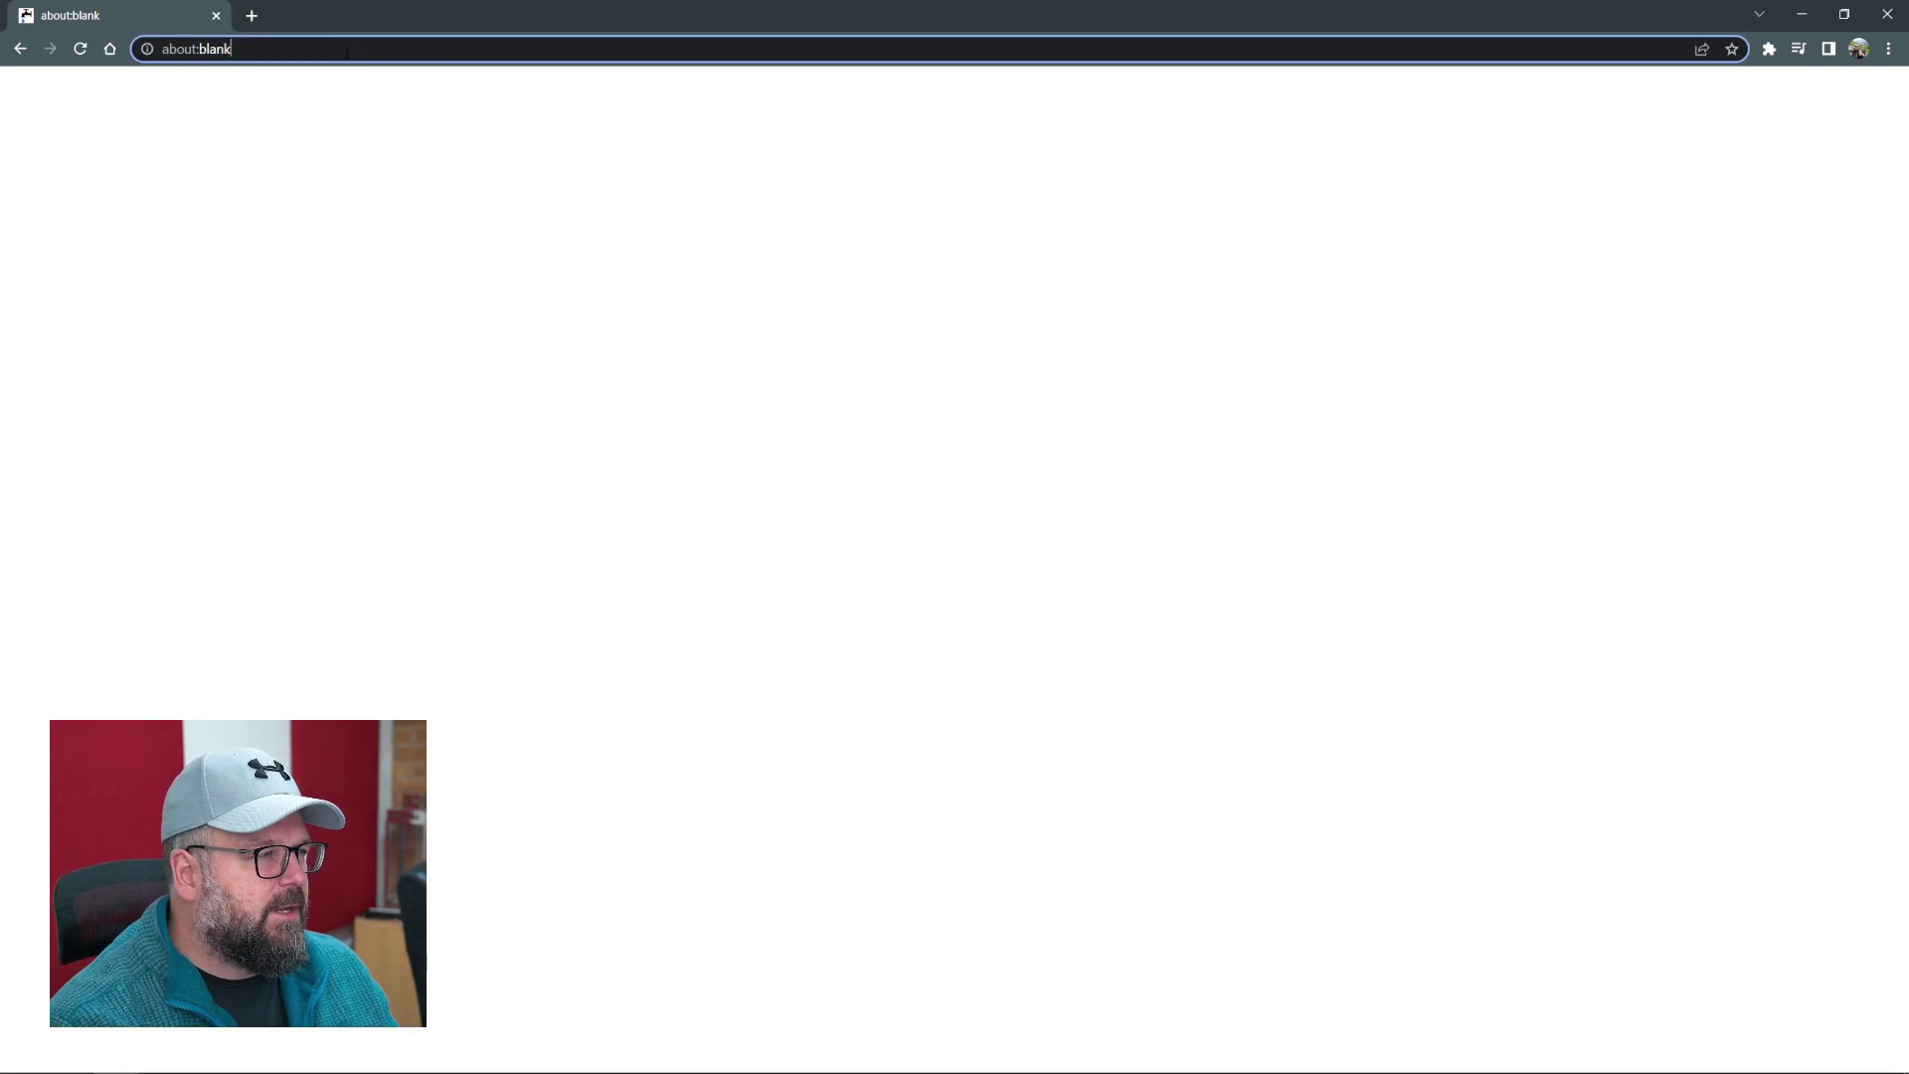
pyautogui.write('seedsio.co')
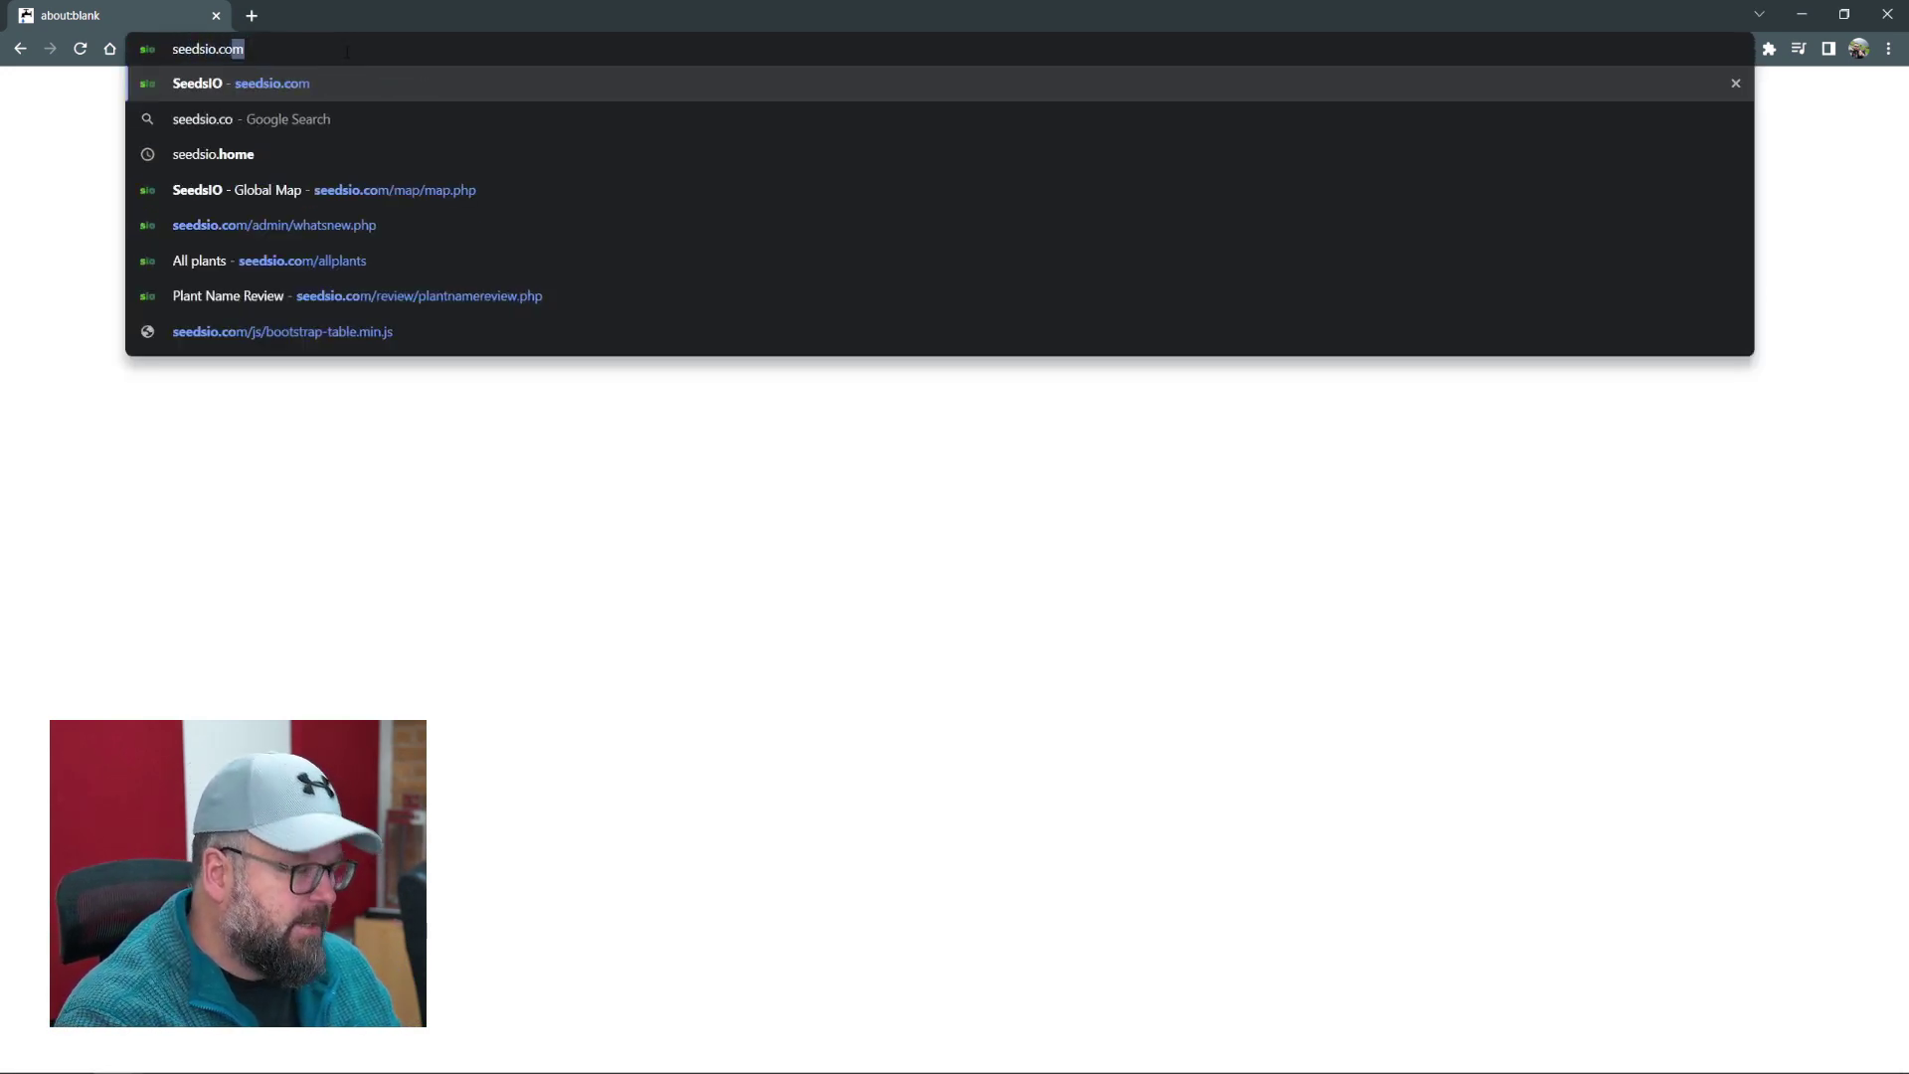
pyautogui.press('Return')
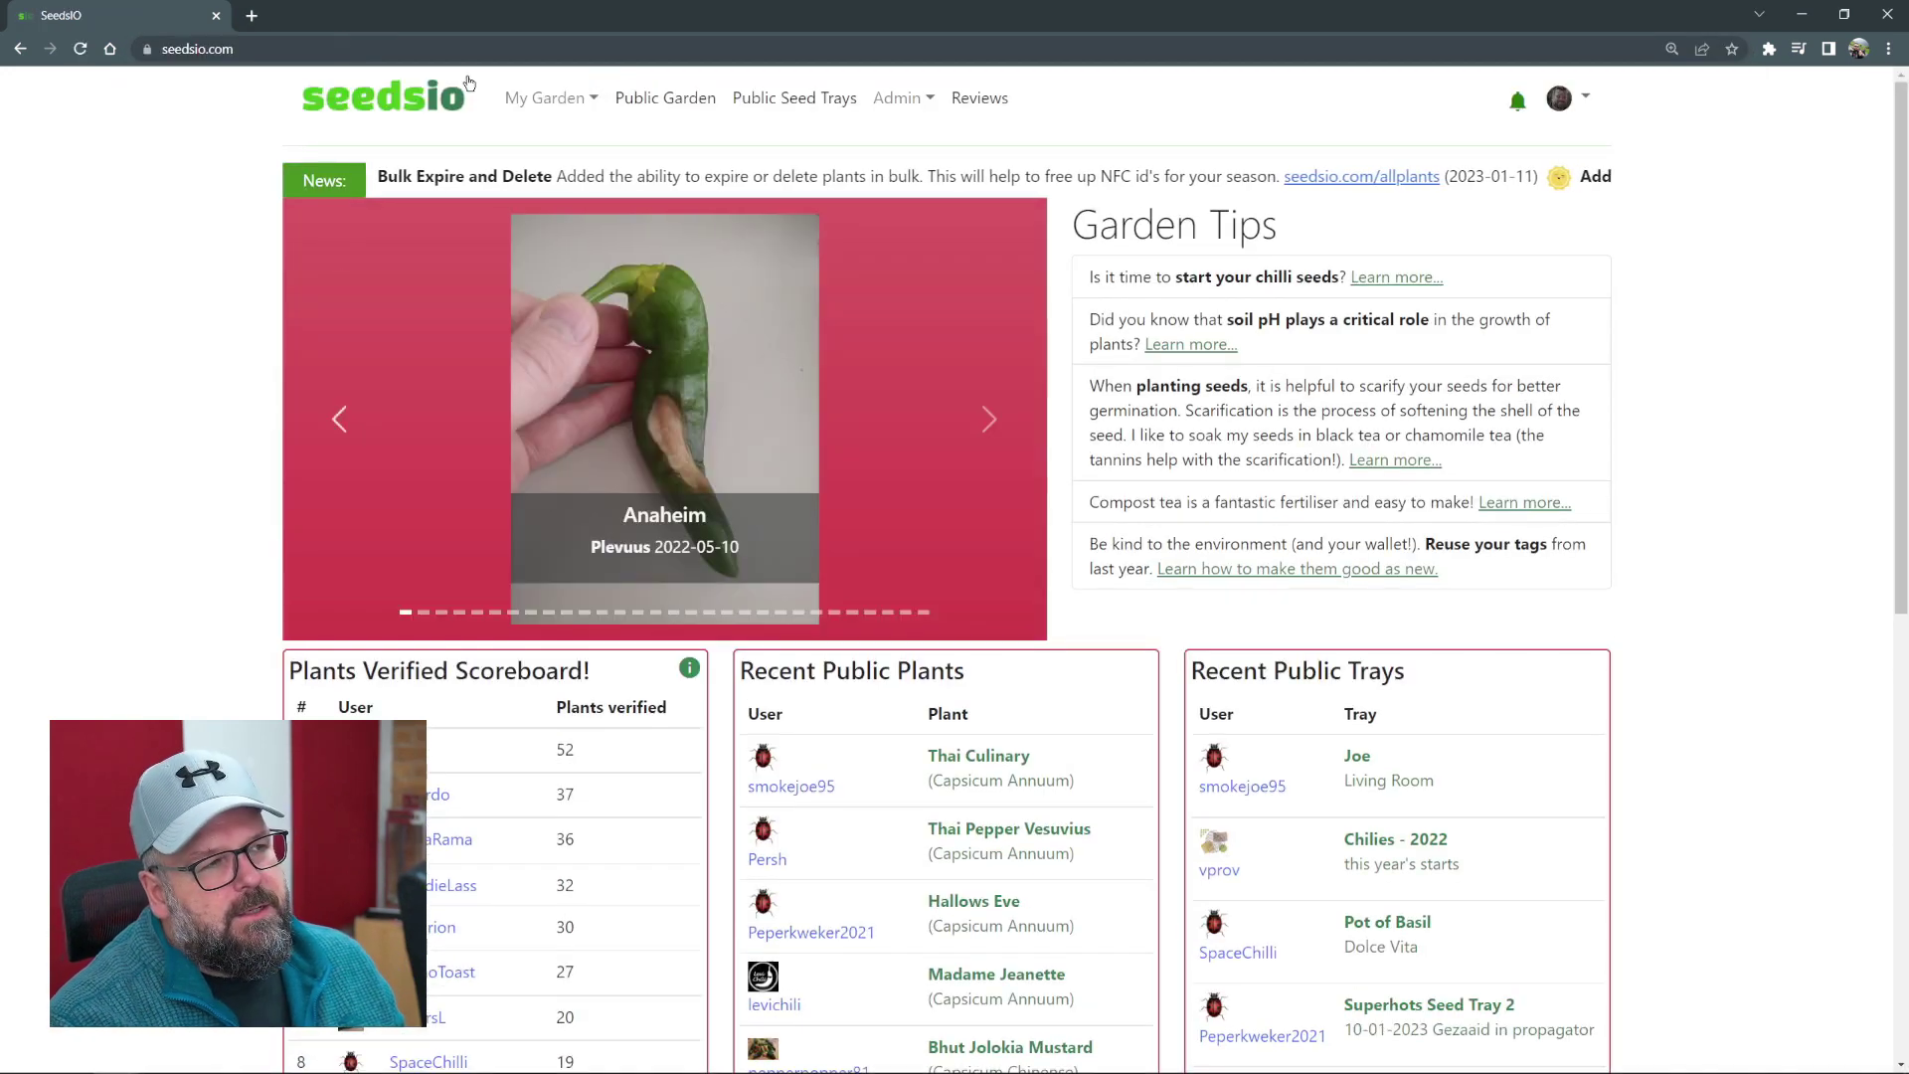
# - Open plant 1 Escondida's detail page from My Garden > All Plants
pyautogui.click(524, 107)
pyautogui.click(546, 145)
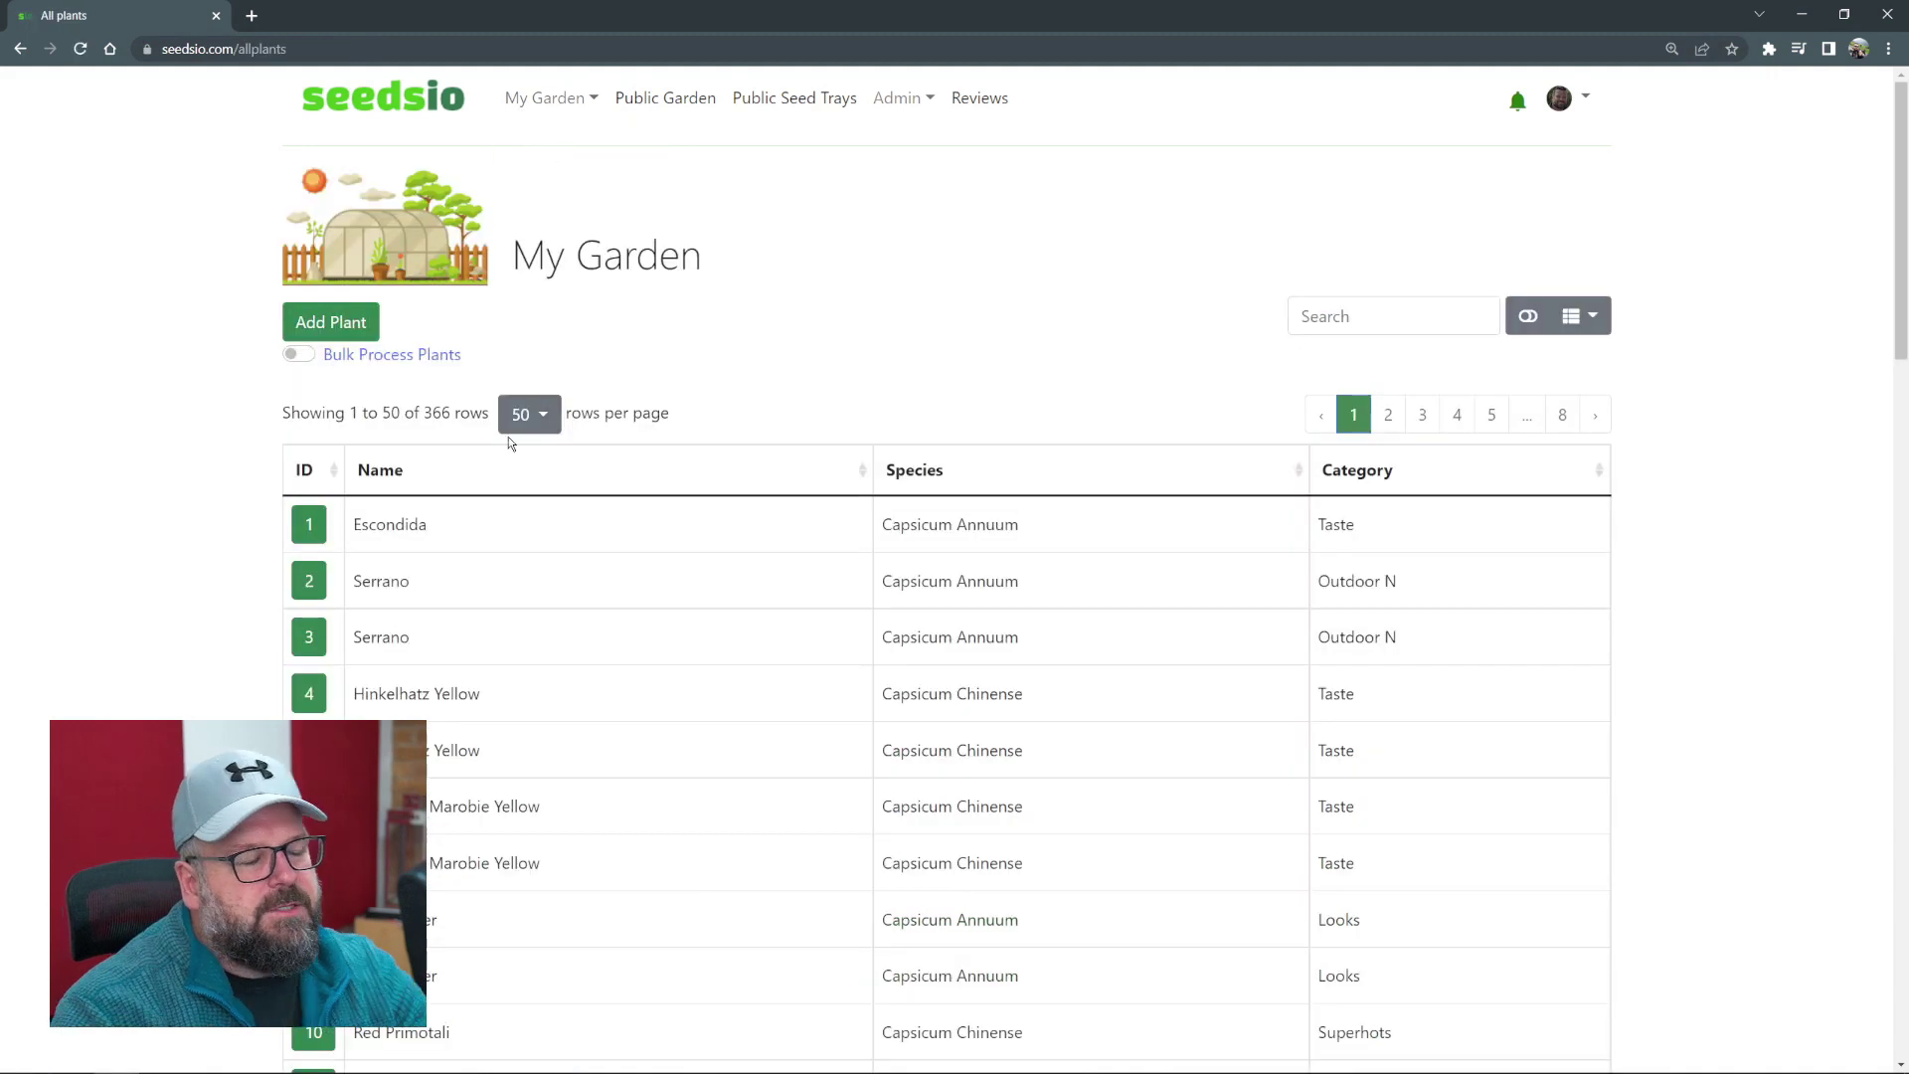
pyautogui.scroll(-5, 476, 638)
pyautogui.scroll(5, 476, 638)
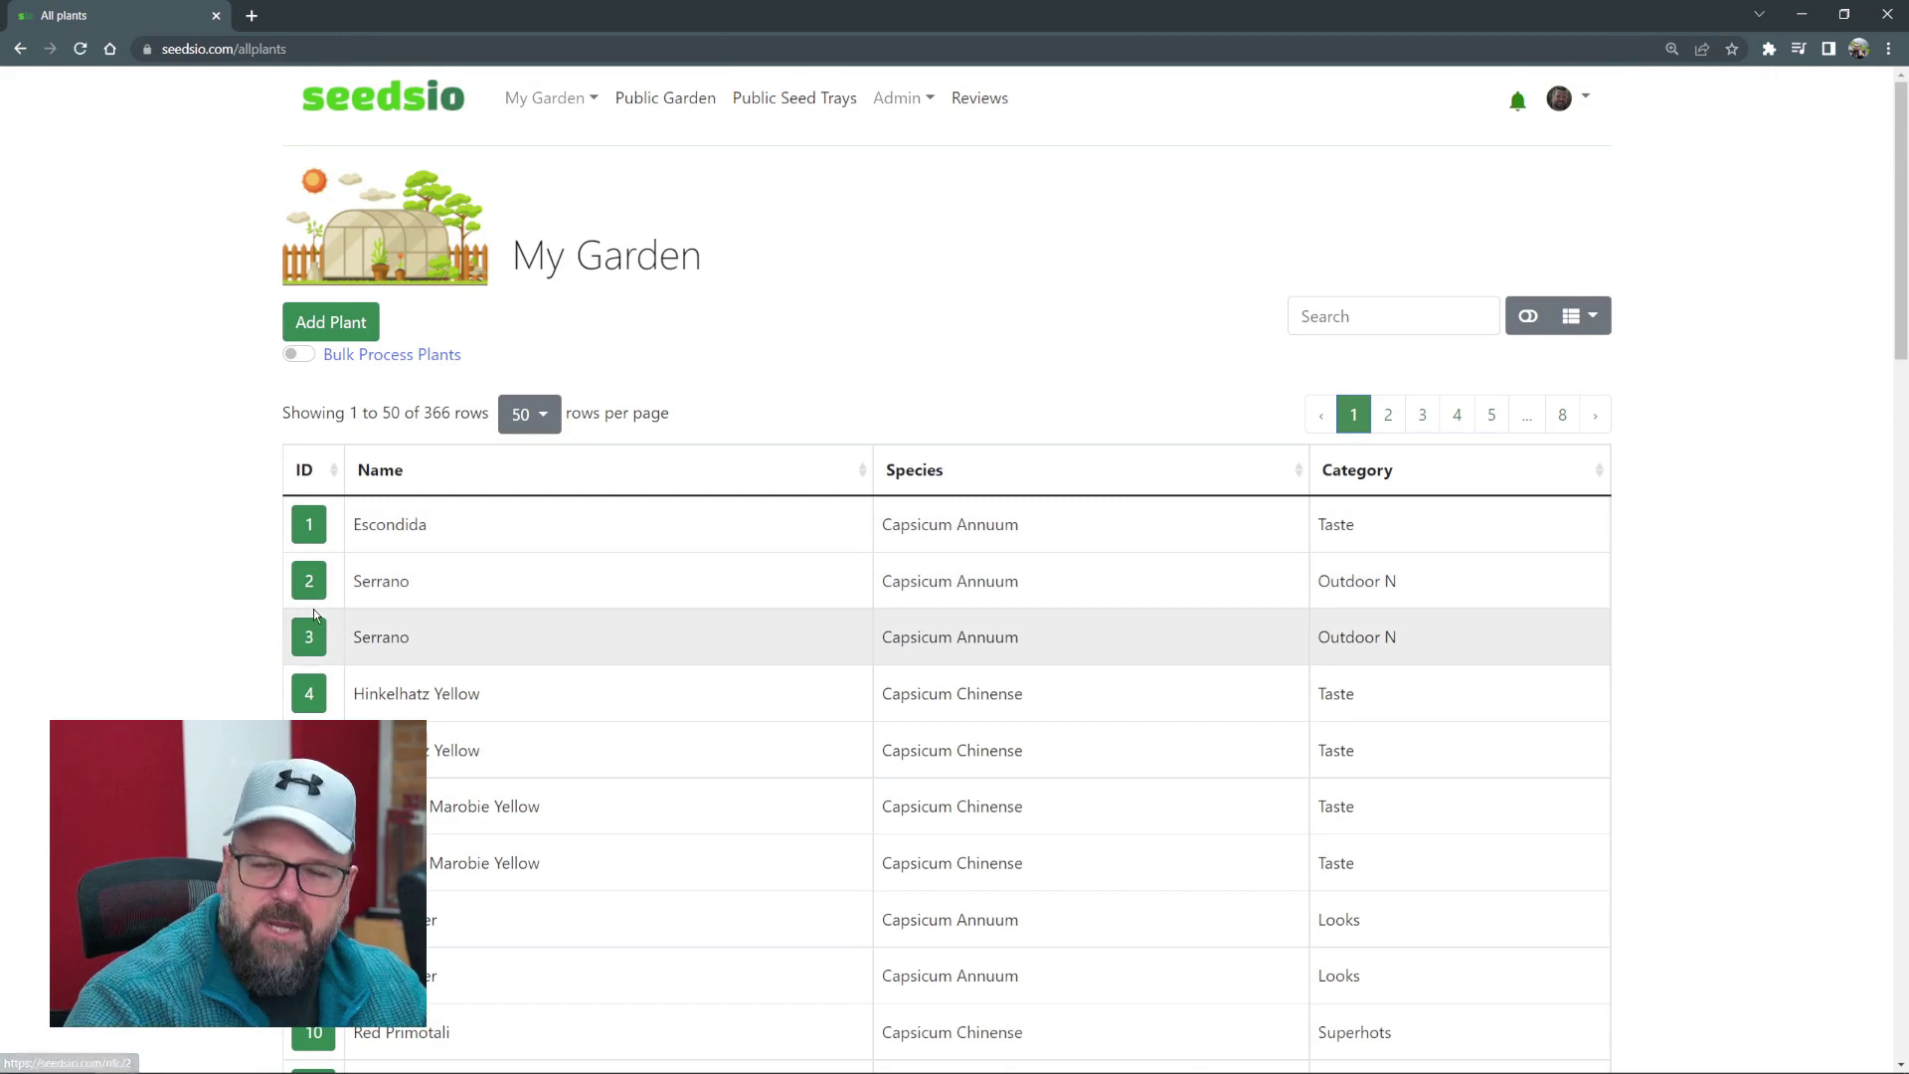
pyautogui.click(309, 525)
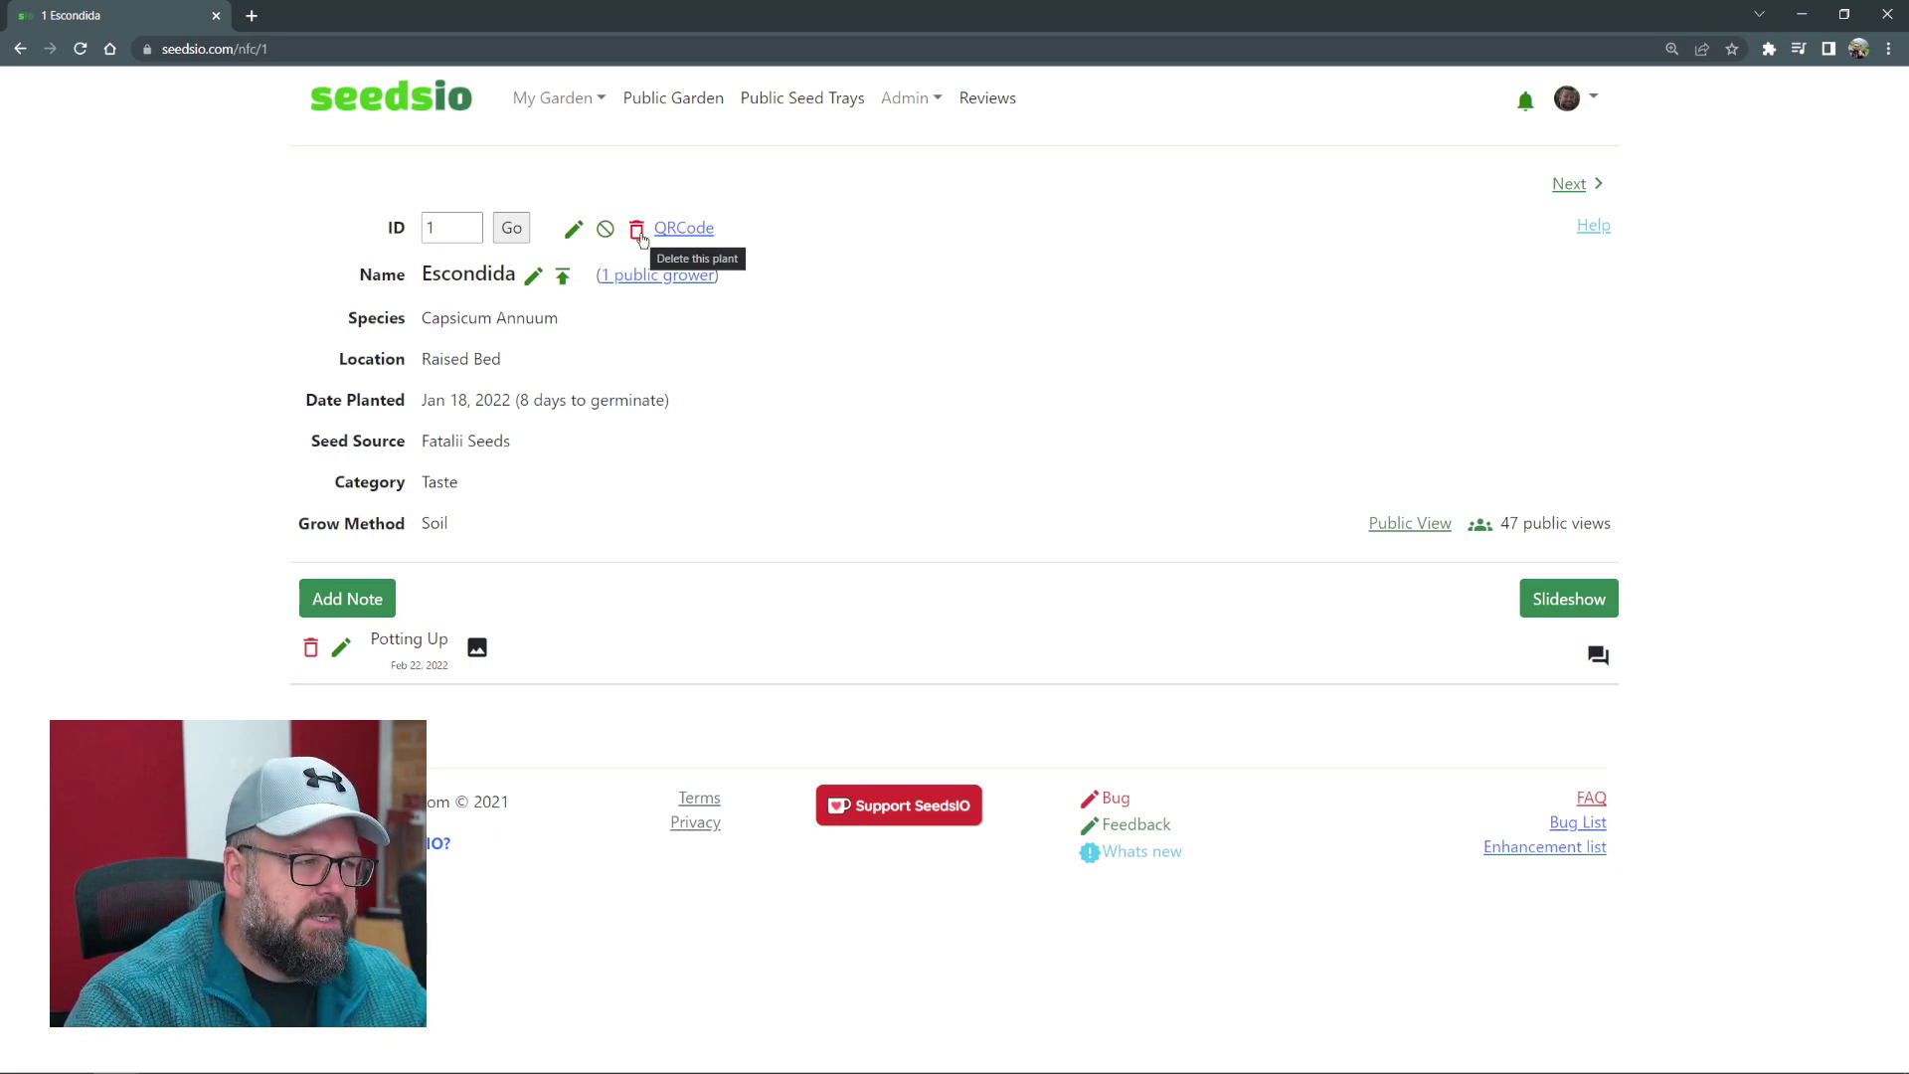
# - Confirm marking Escondida inactive, then return to the All Plants list
pyautogui.click(607, 235)
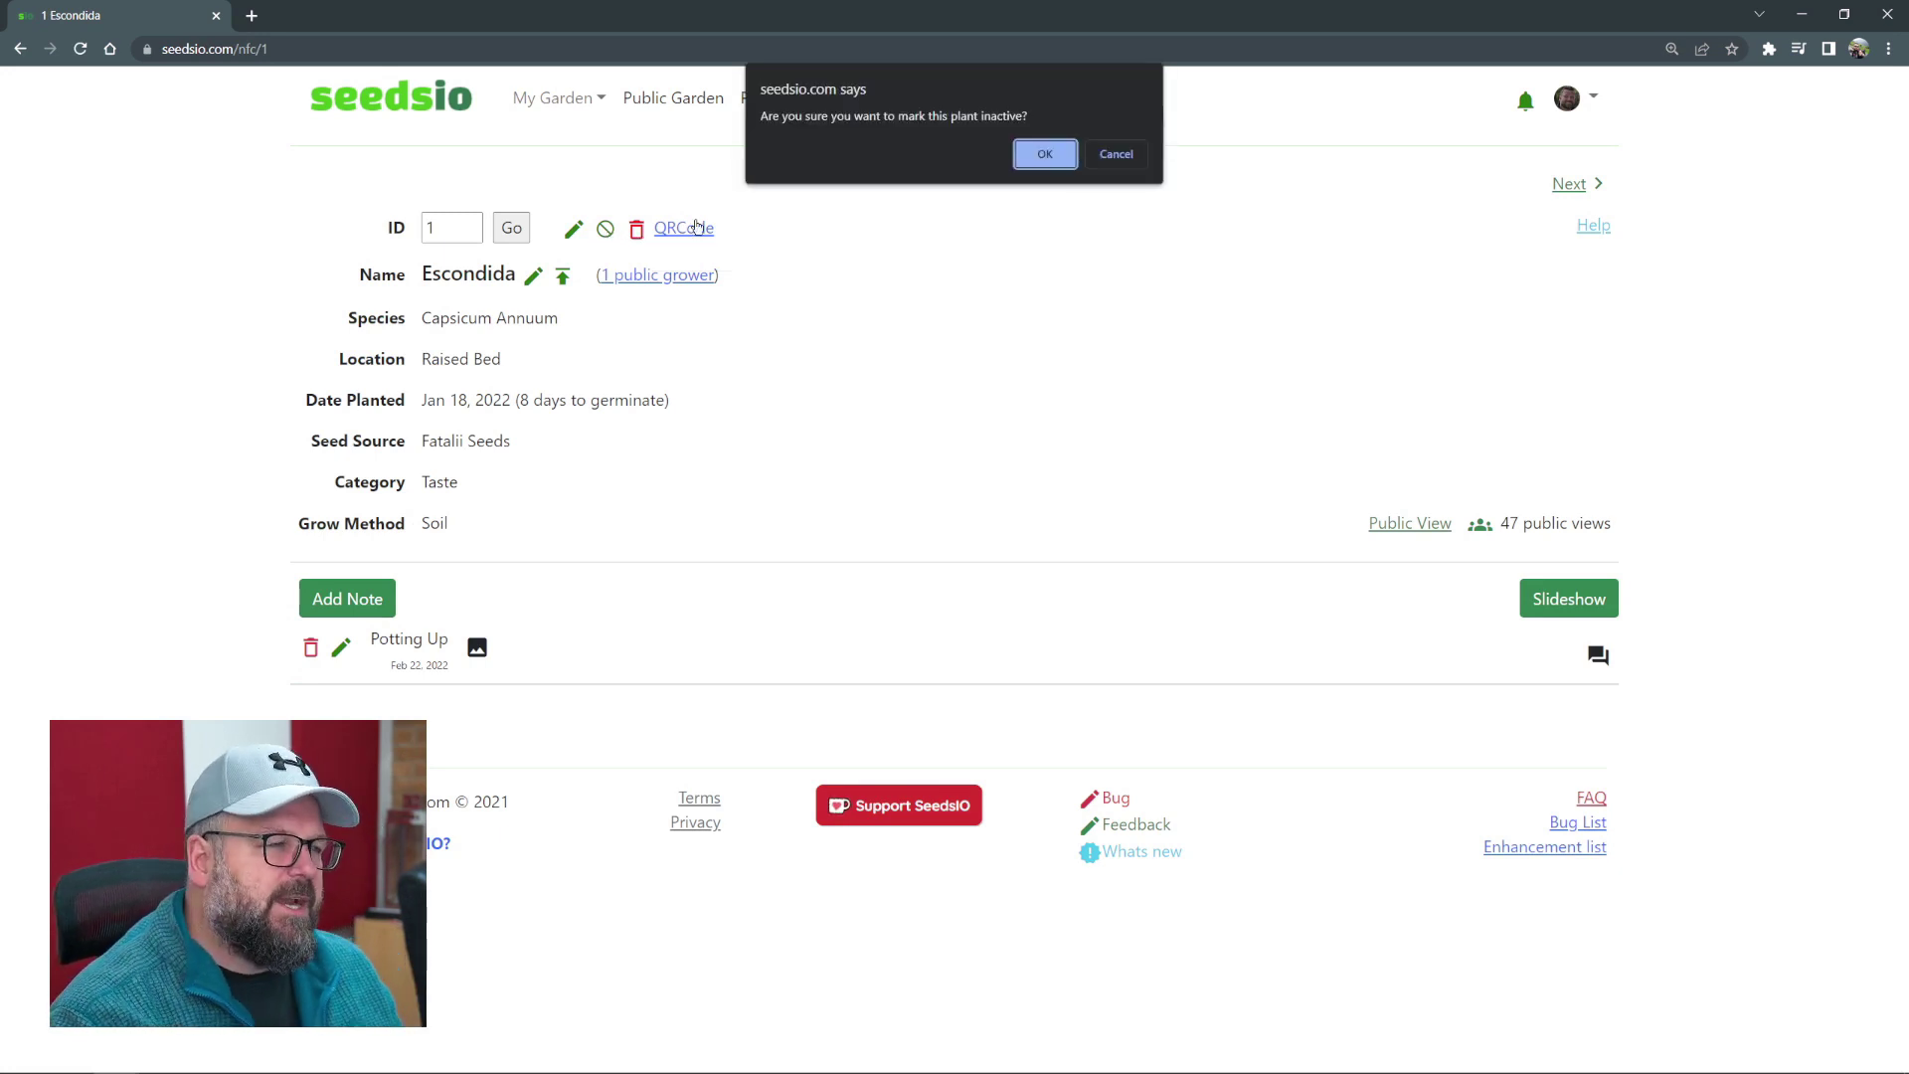
pyautogui.click(1045, 149)
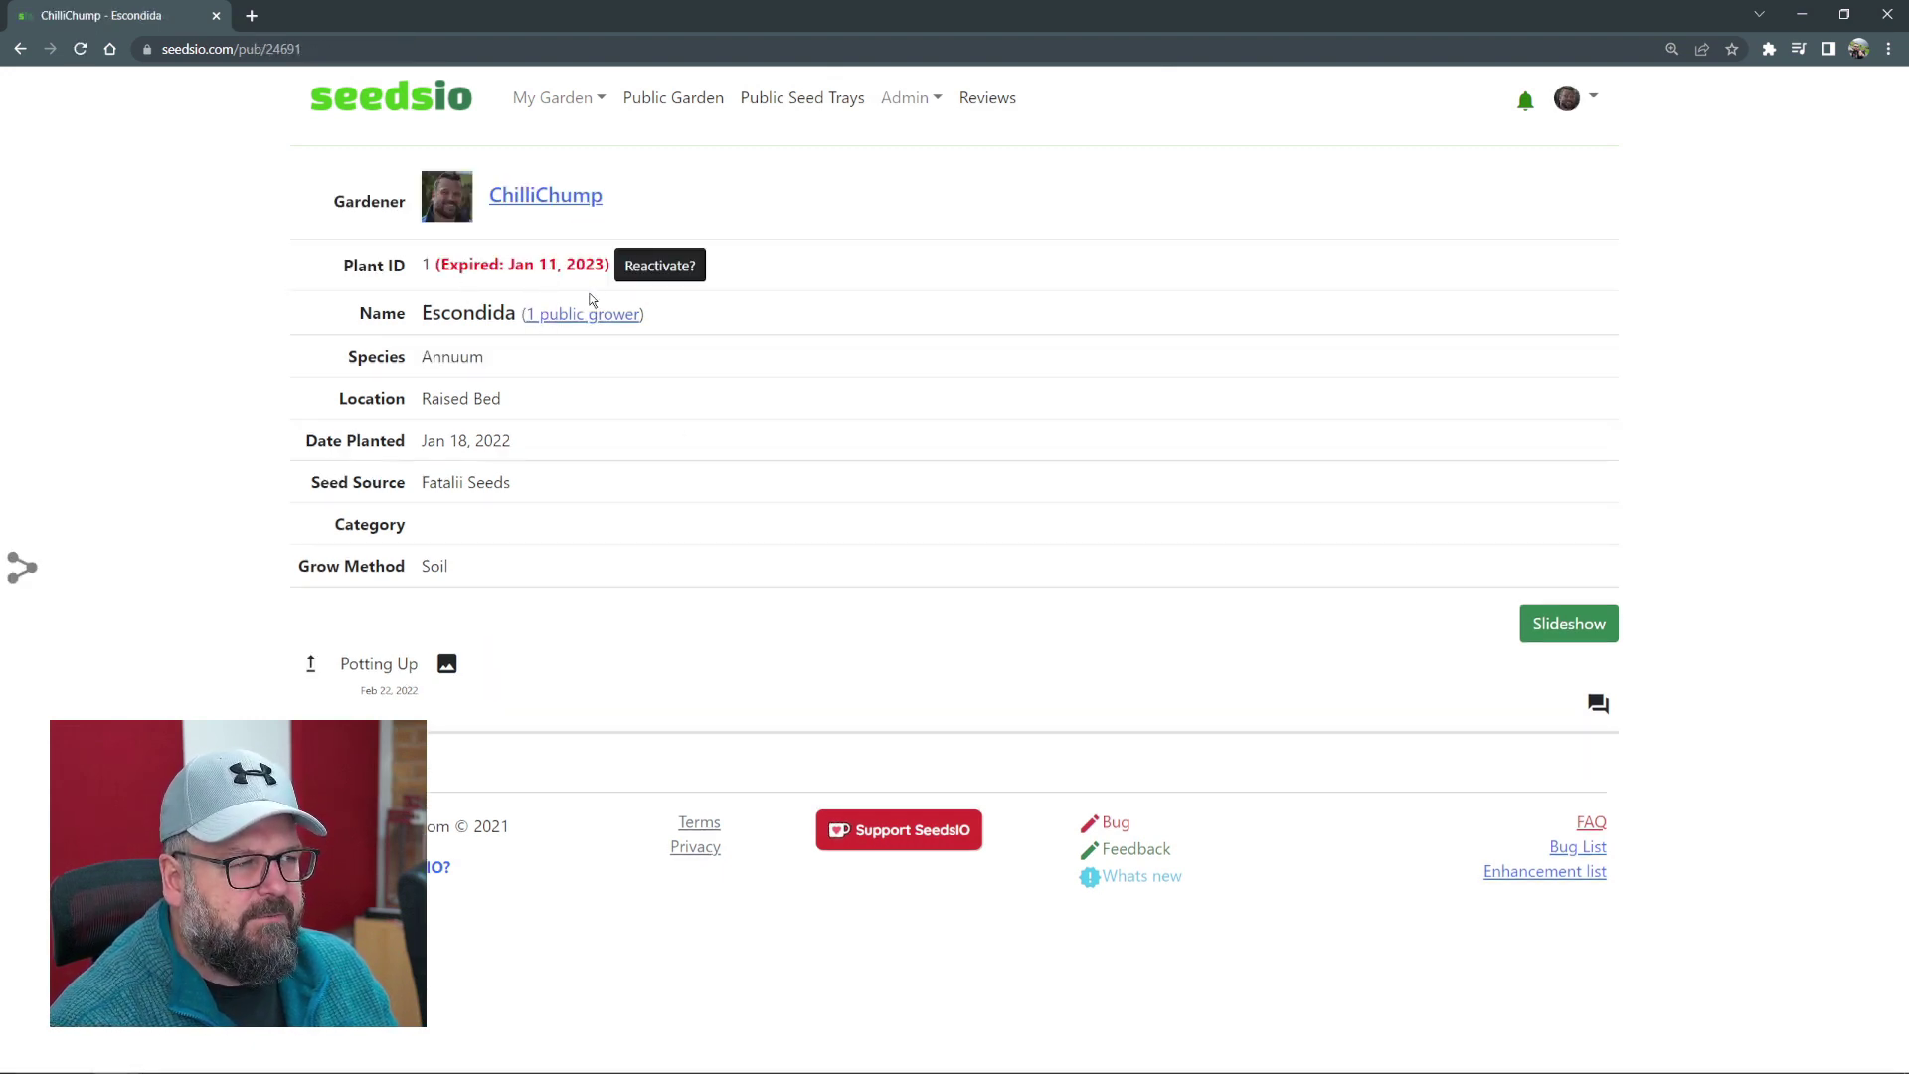
pyautogui.click(577, 96)
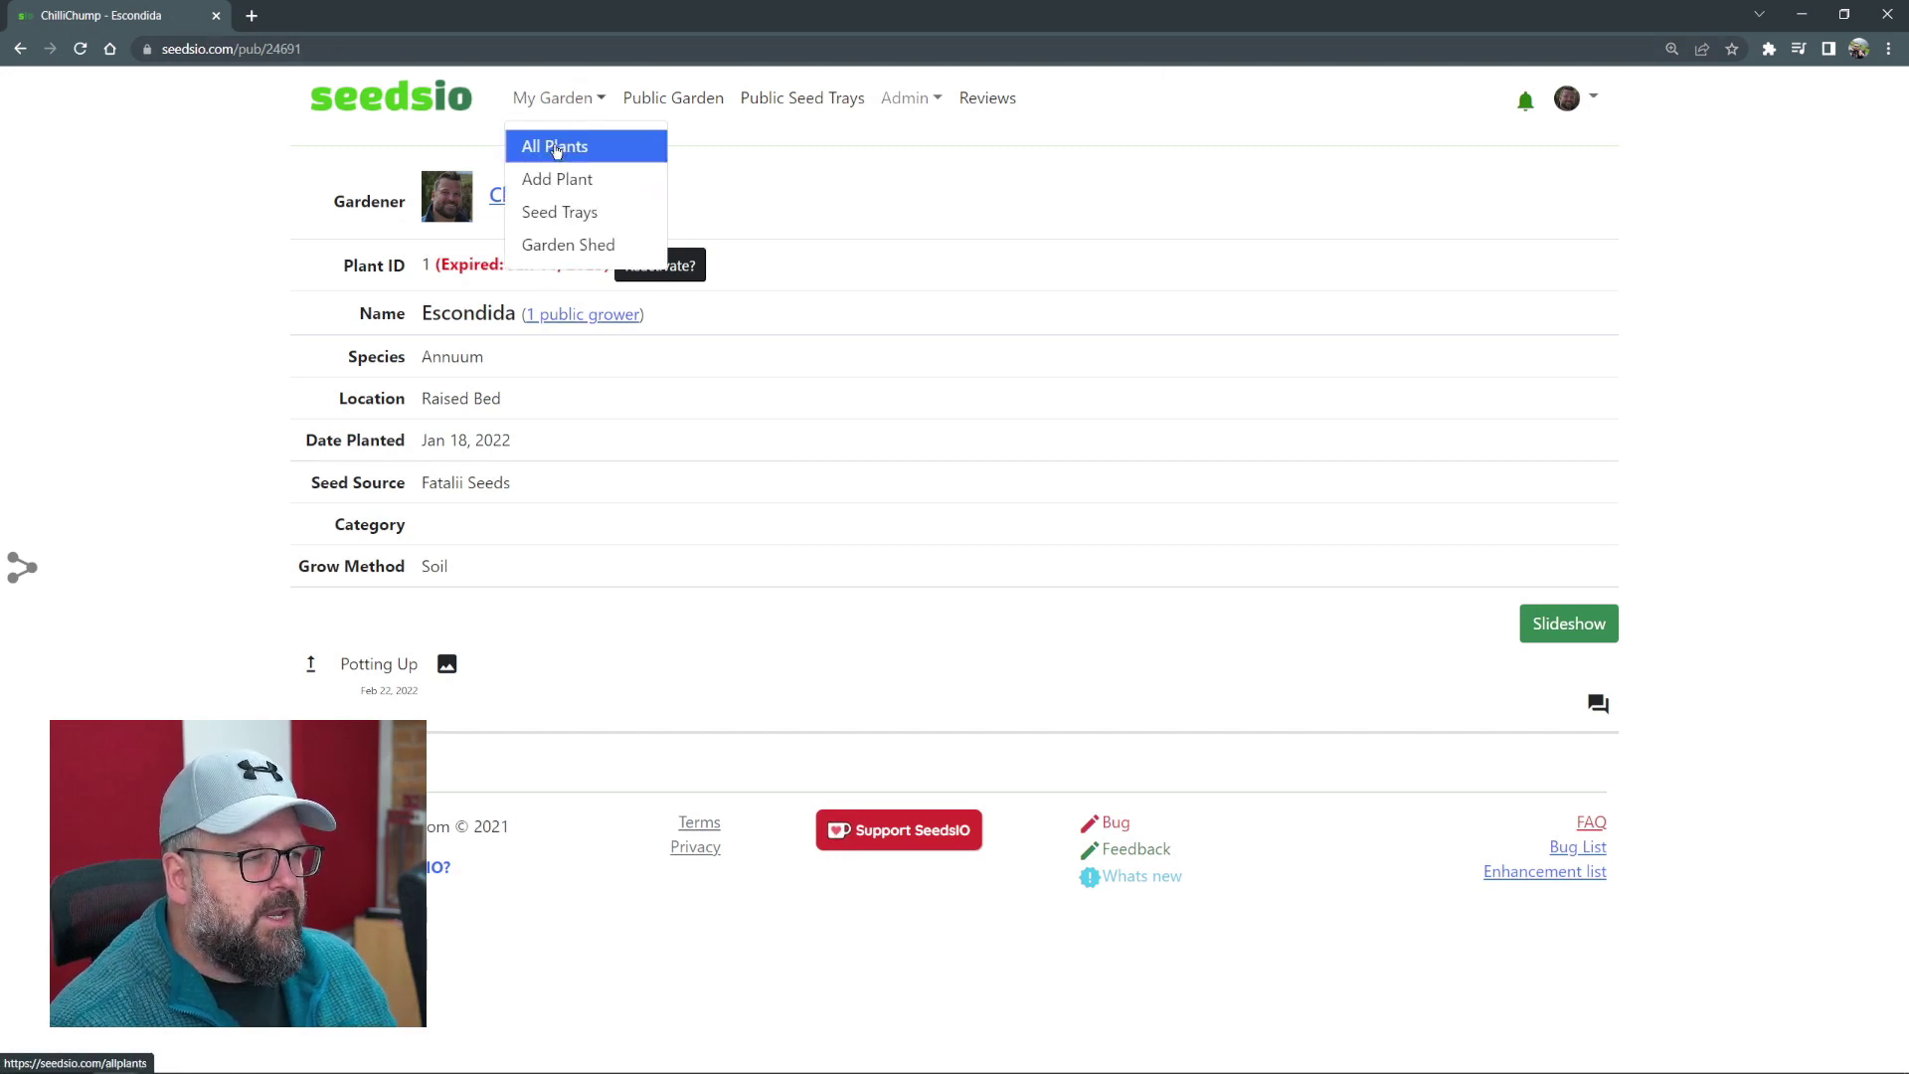
pyautogui.click(559, 145)
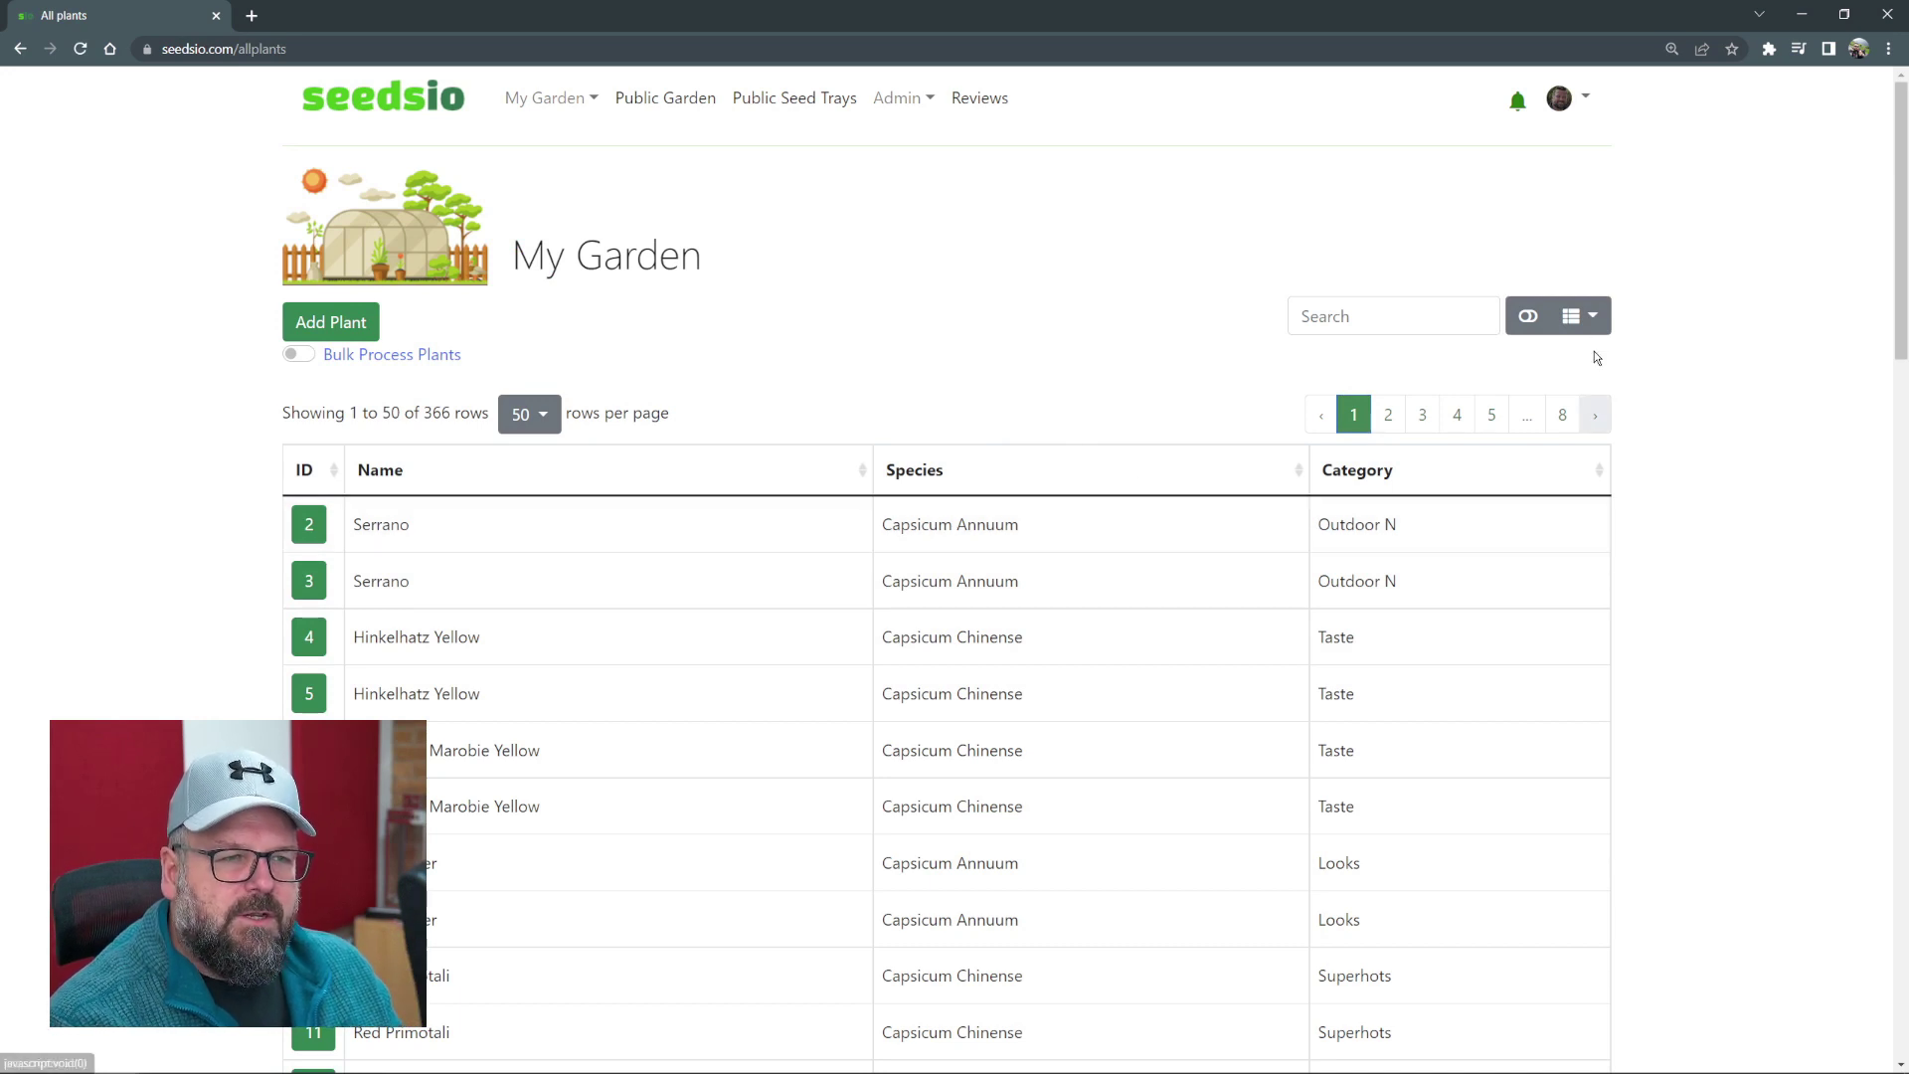
# - Show the Expired column in the garden table and filter it to Expired = 1
pyautogui.click(1594, 318)
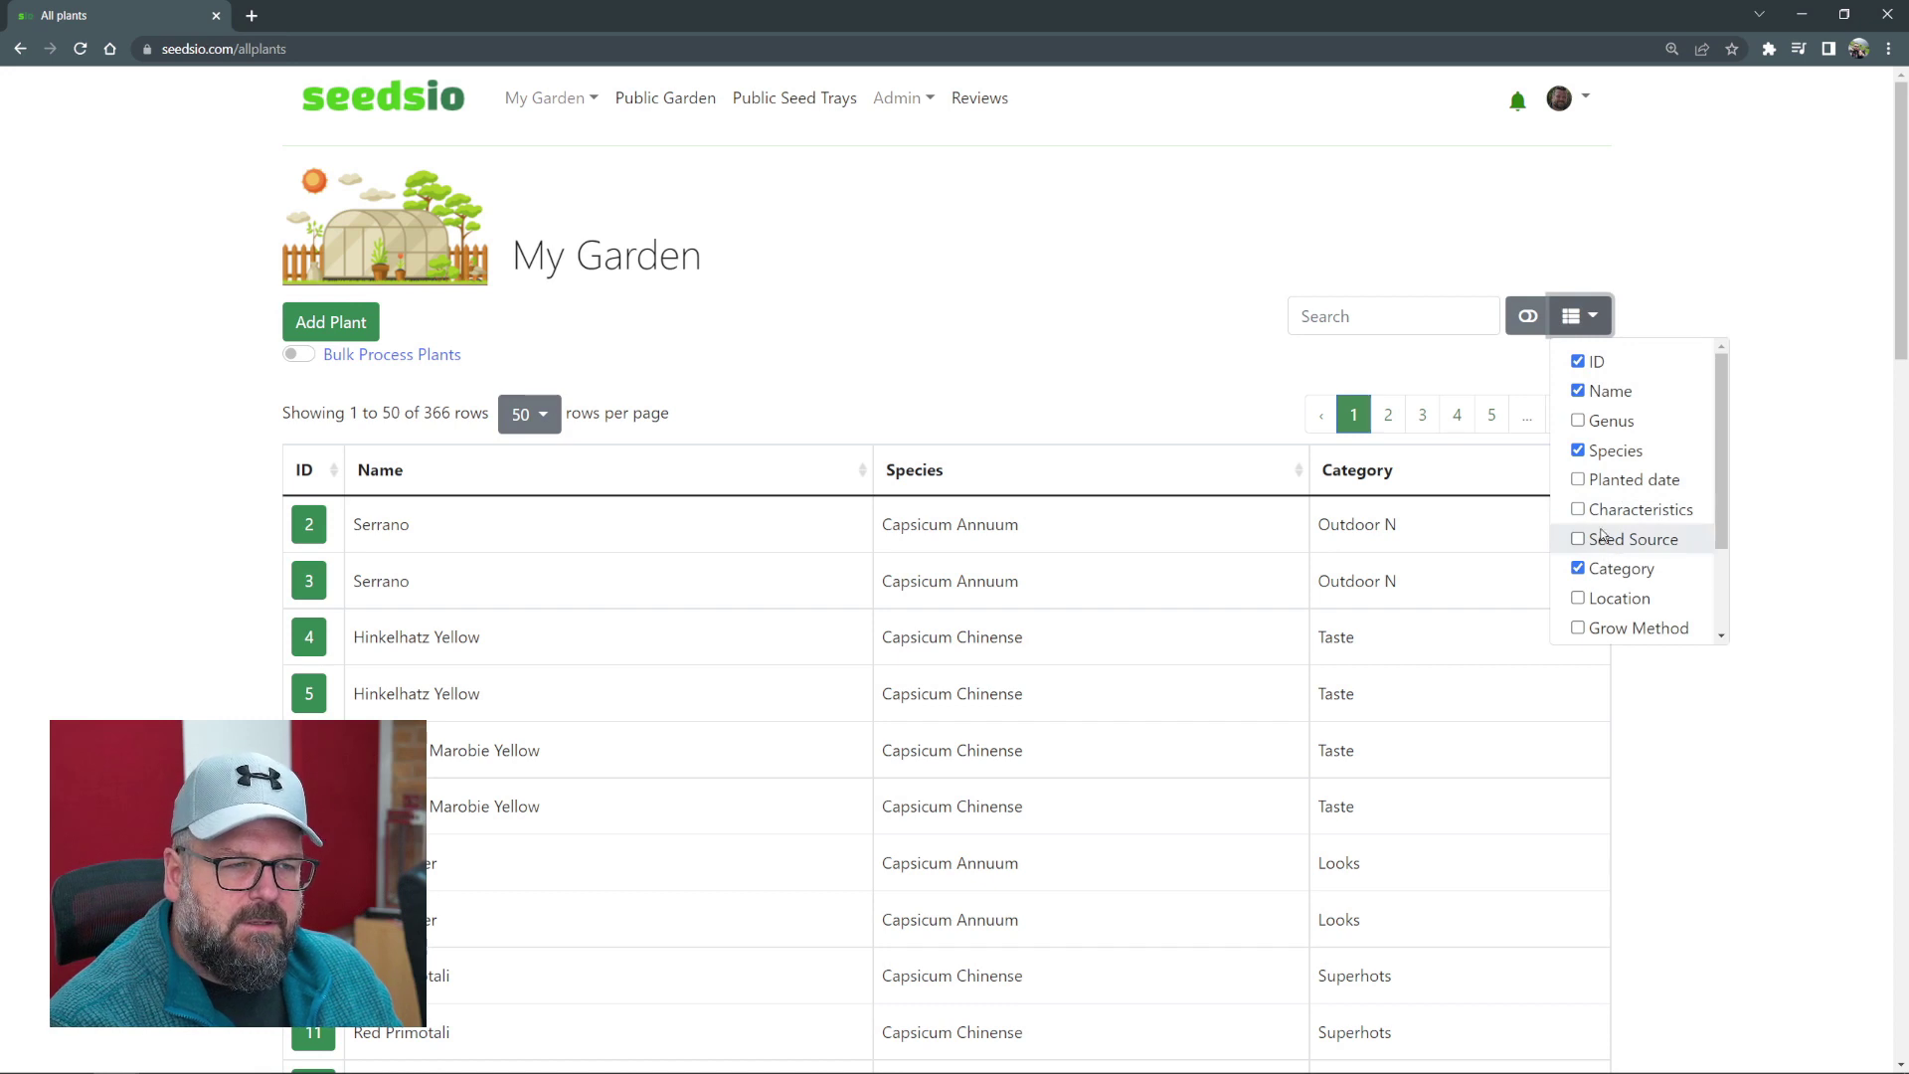
pyautogui.scroll(-4, 1581, 586)
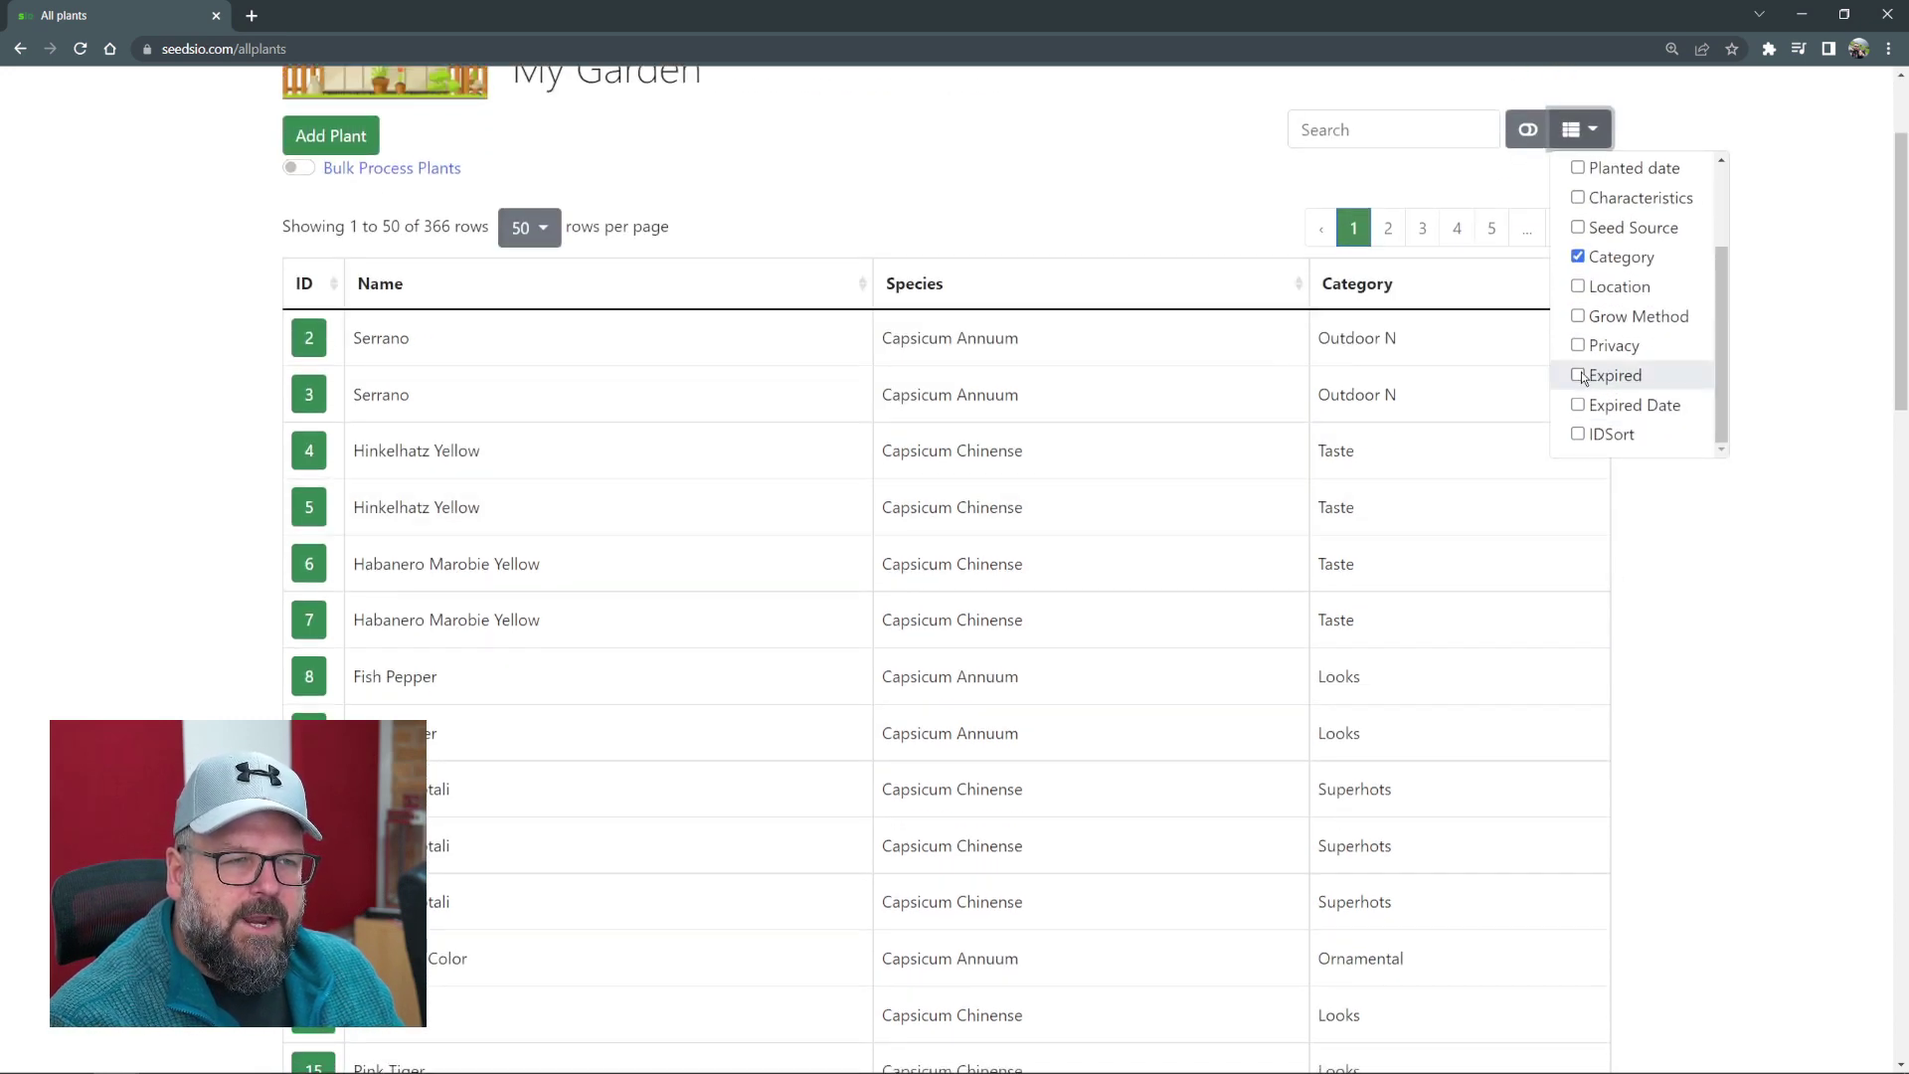
pyautogui.click(1578, 384)
pyautogui.click(1462, 409)
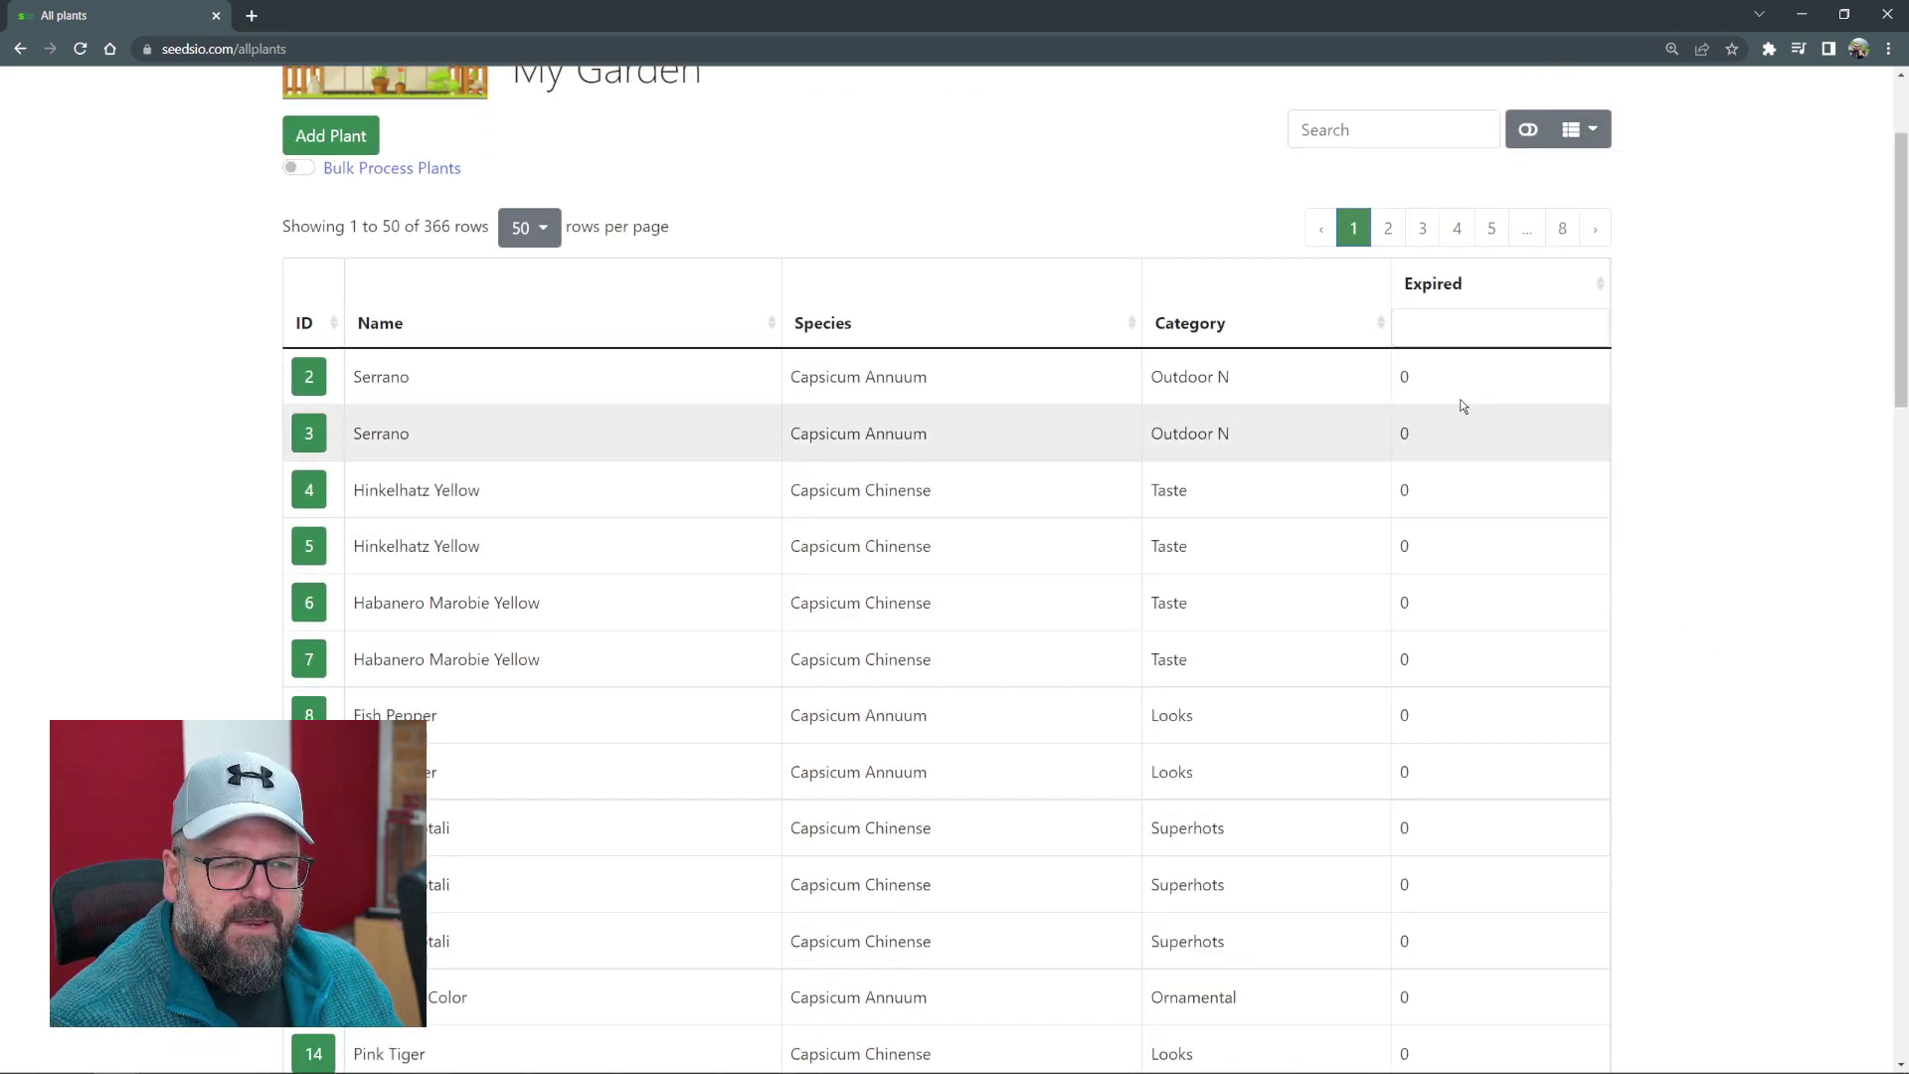
pyautogui.click(1536, 333)
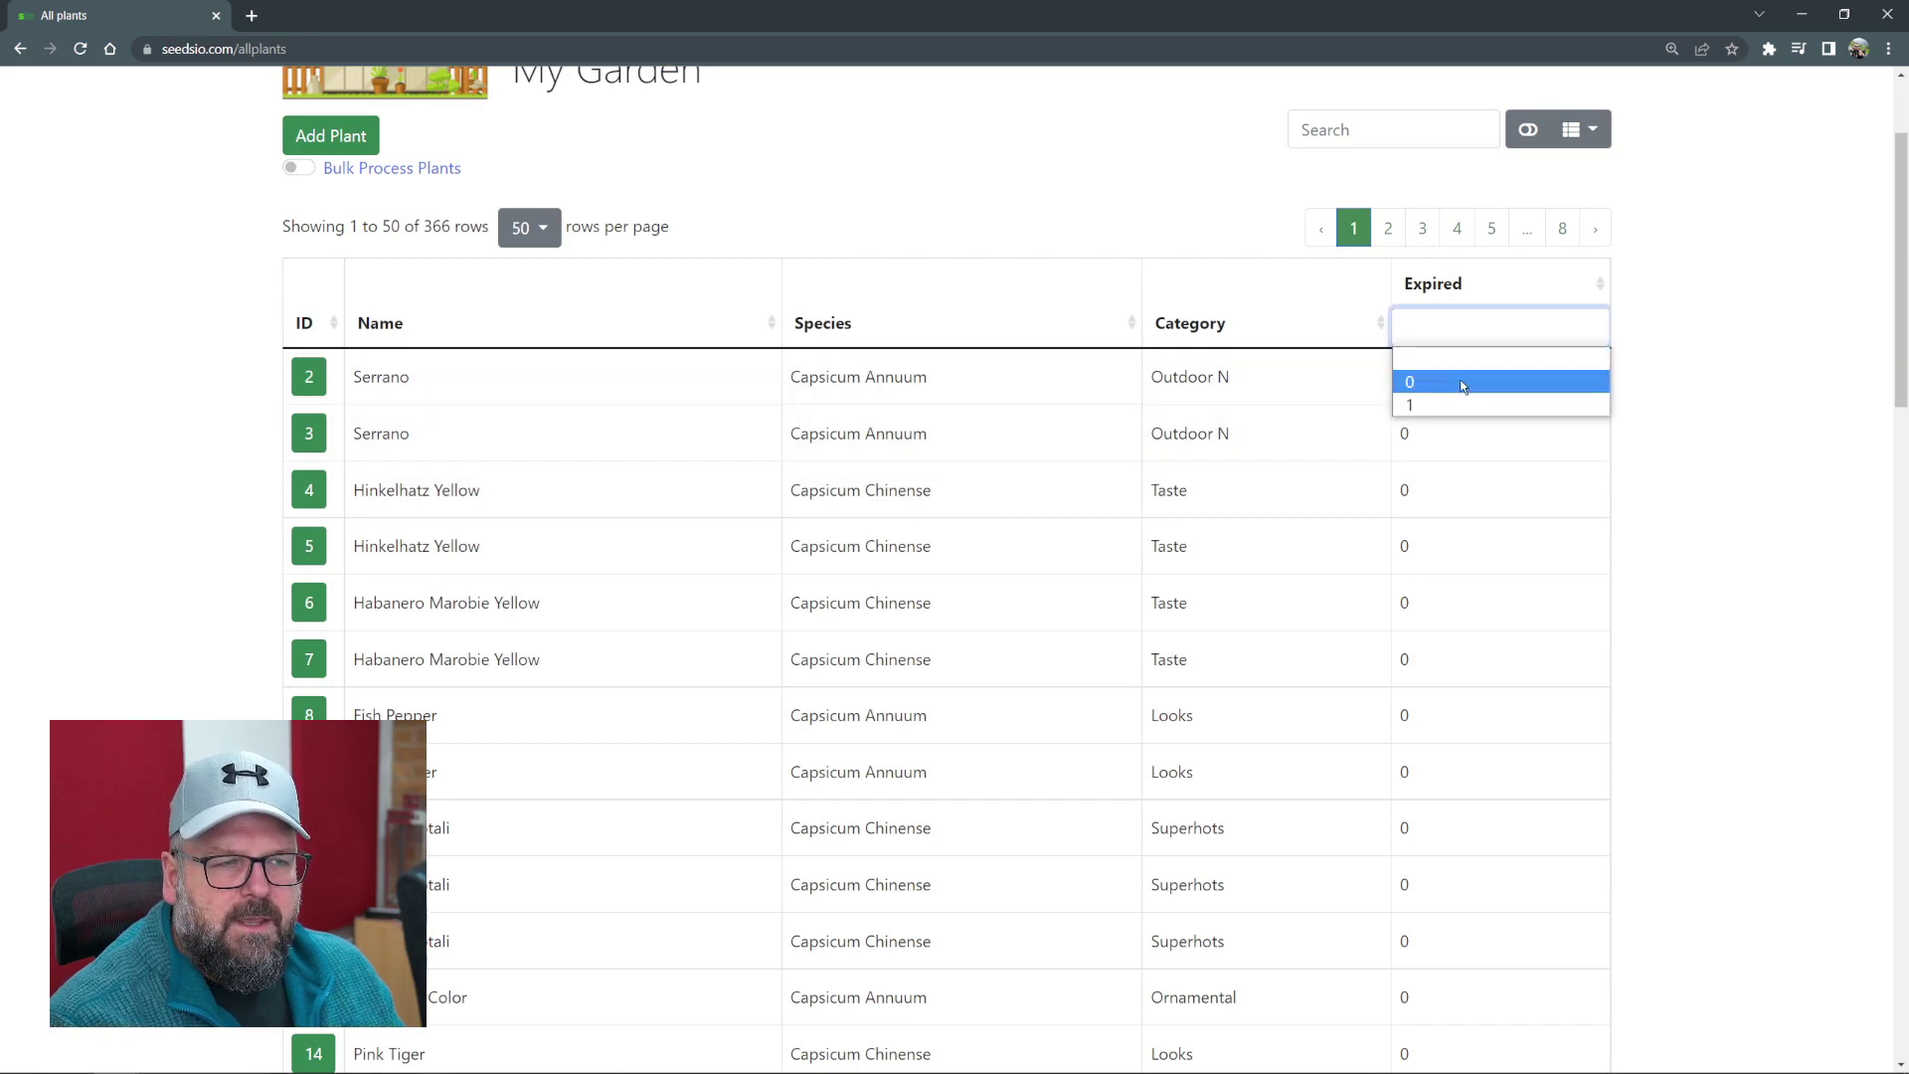
pyautogui.click(1428, 405)
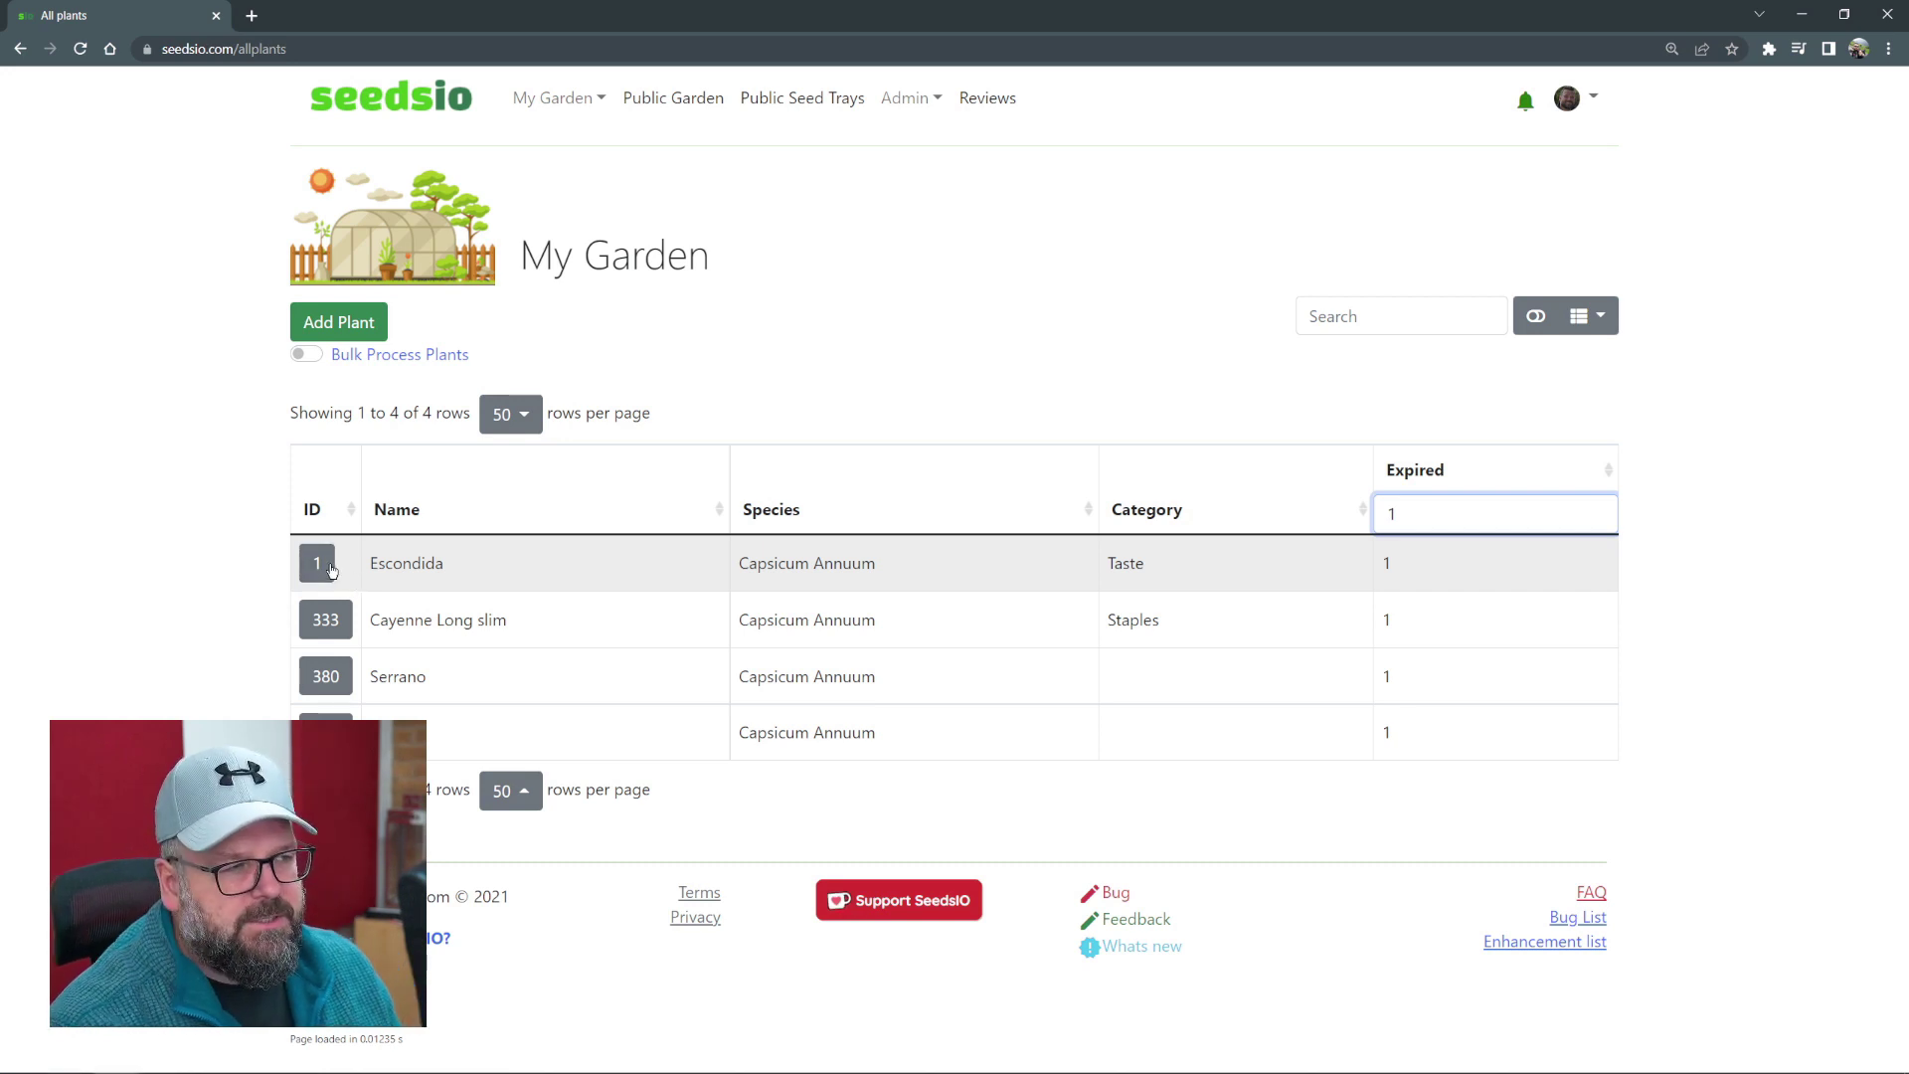
# - Open Escondida's page and expand, then collapse, its Potting Up photo
pyautogui.click(322, 573)
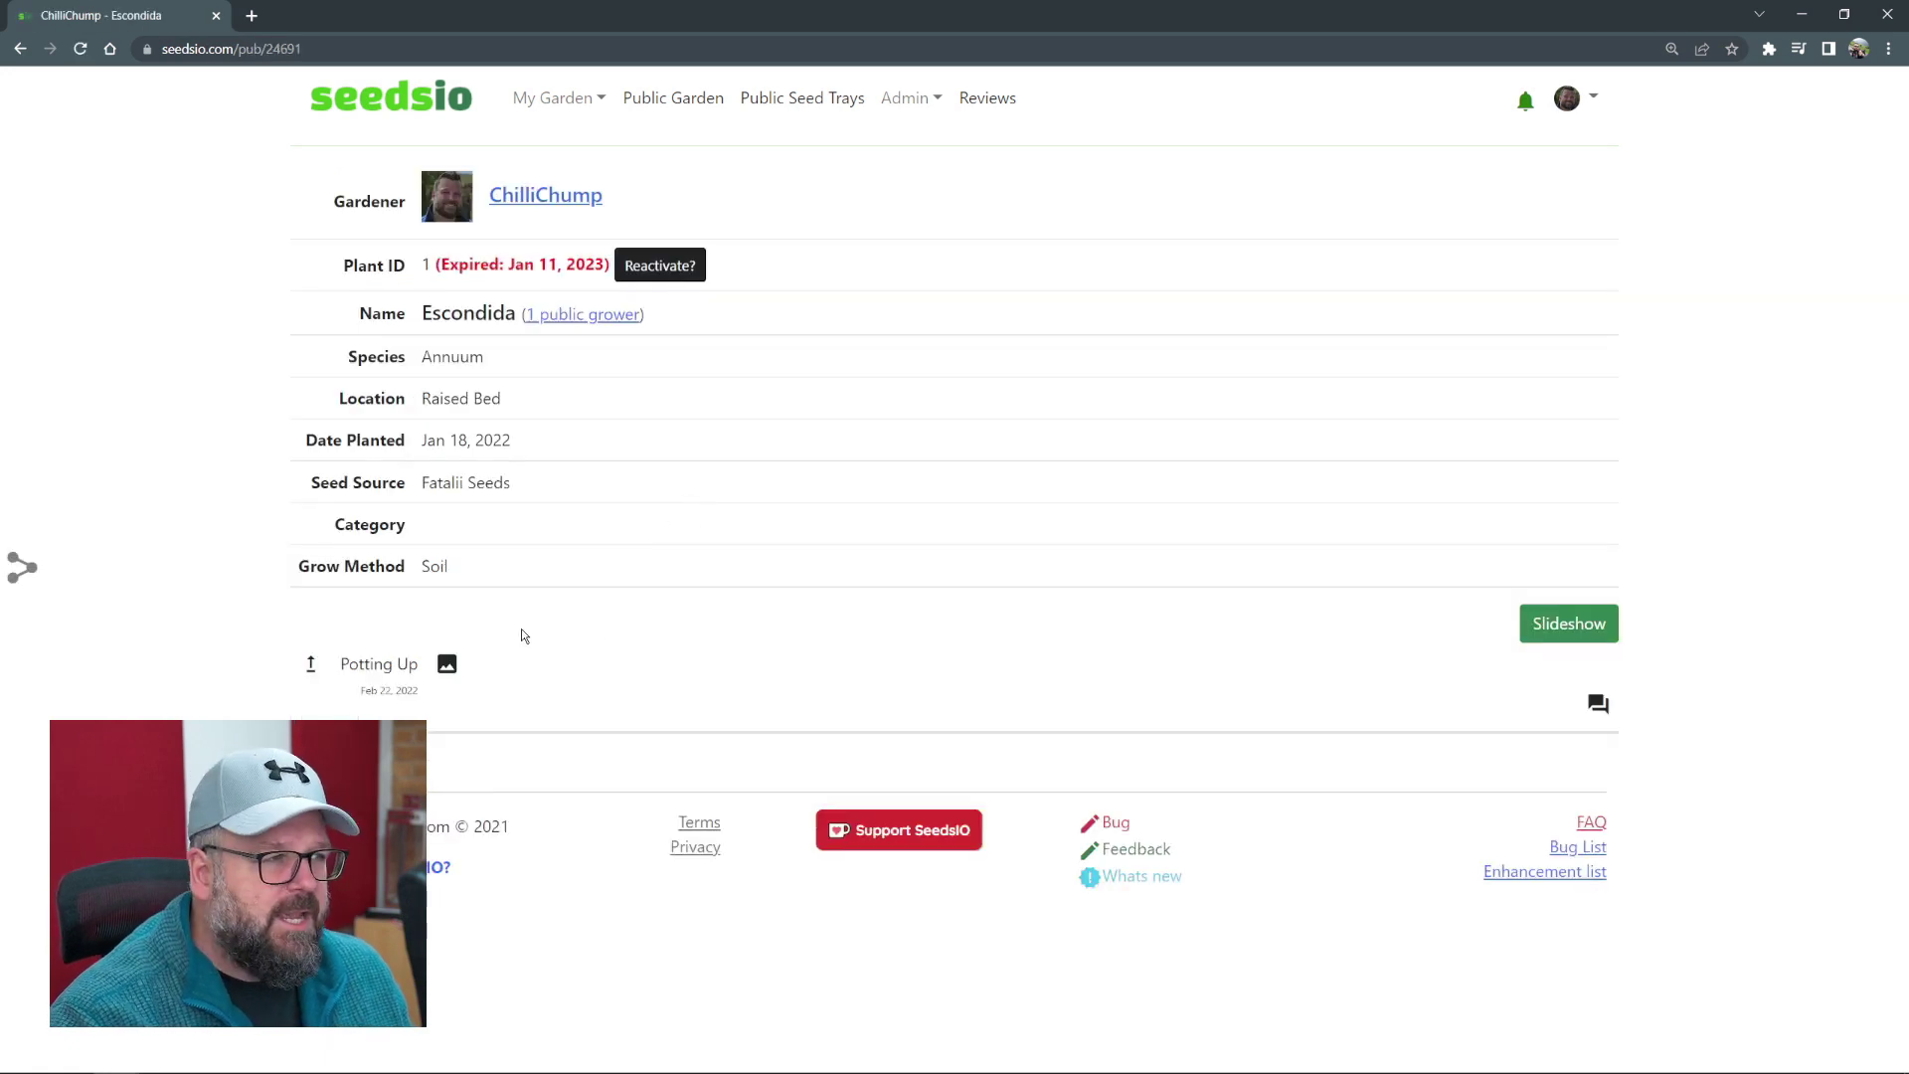
pyautogui.click(447, 669)
pyautogui.scroll(-5, 696, 617)
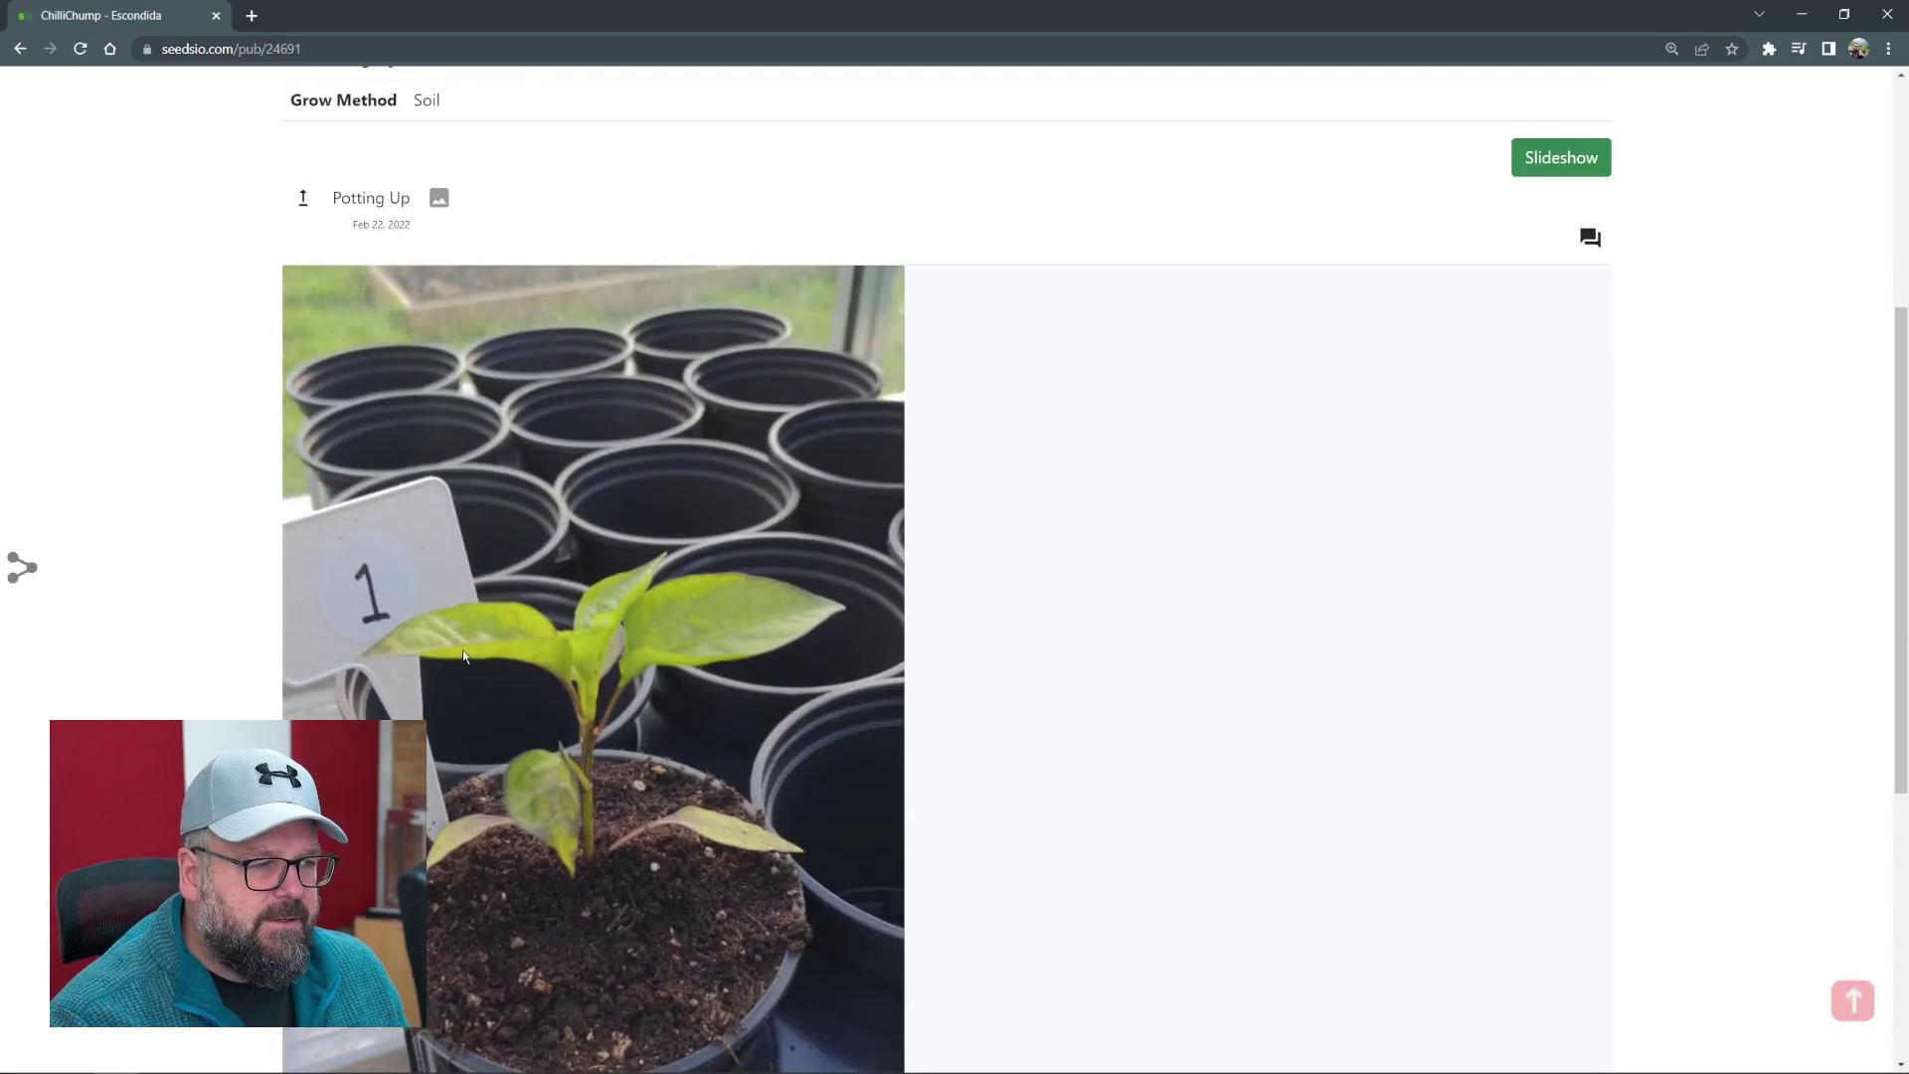
pyautogui.scroll(-3, 724, 572)
pyautogui.scroll(8, 582, 686)
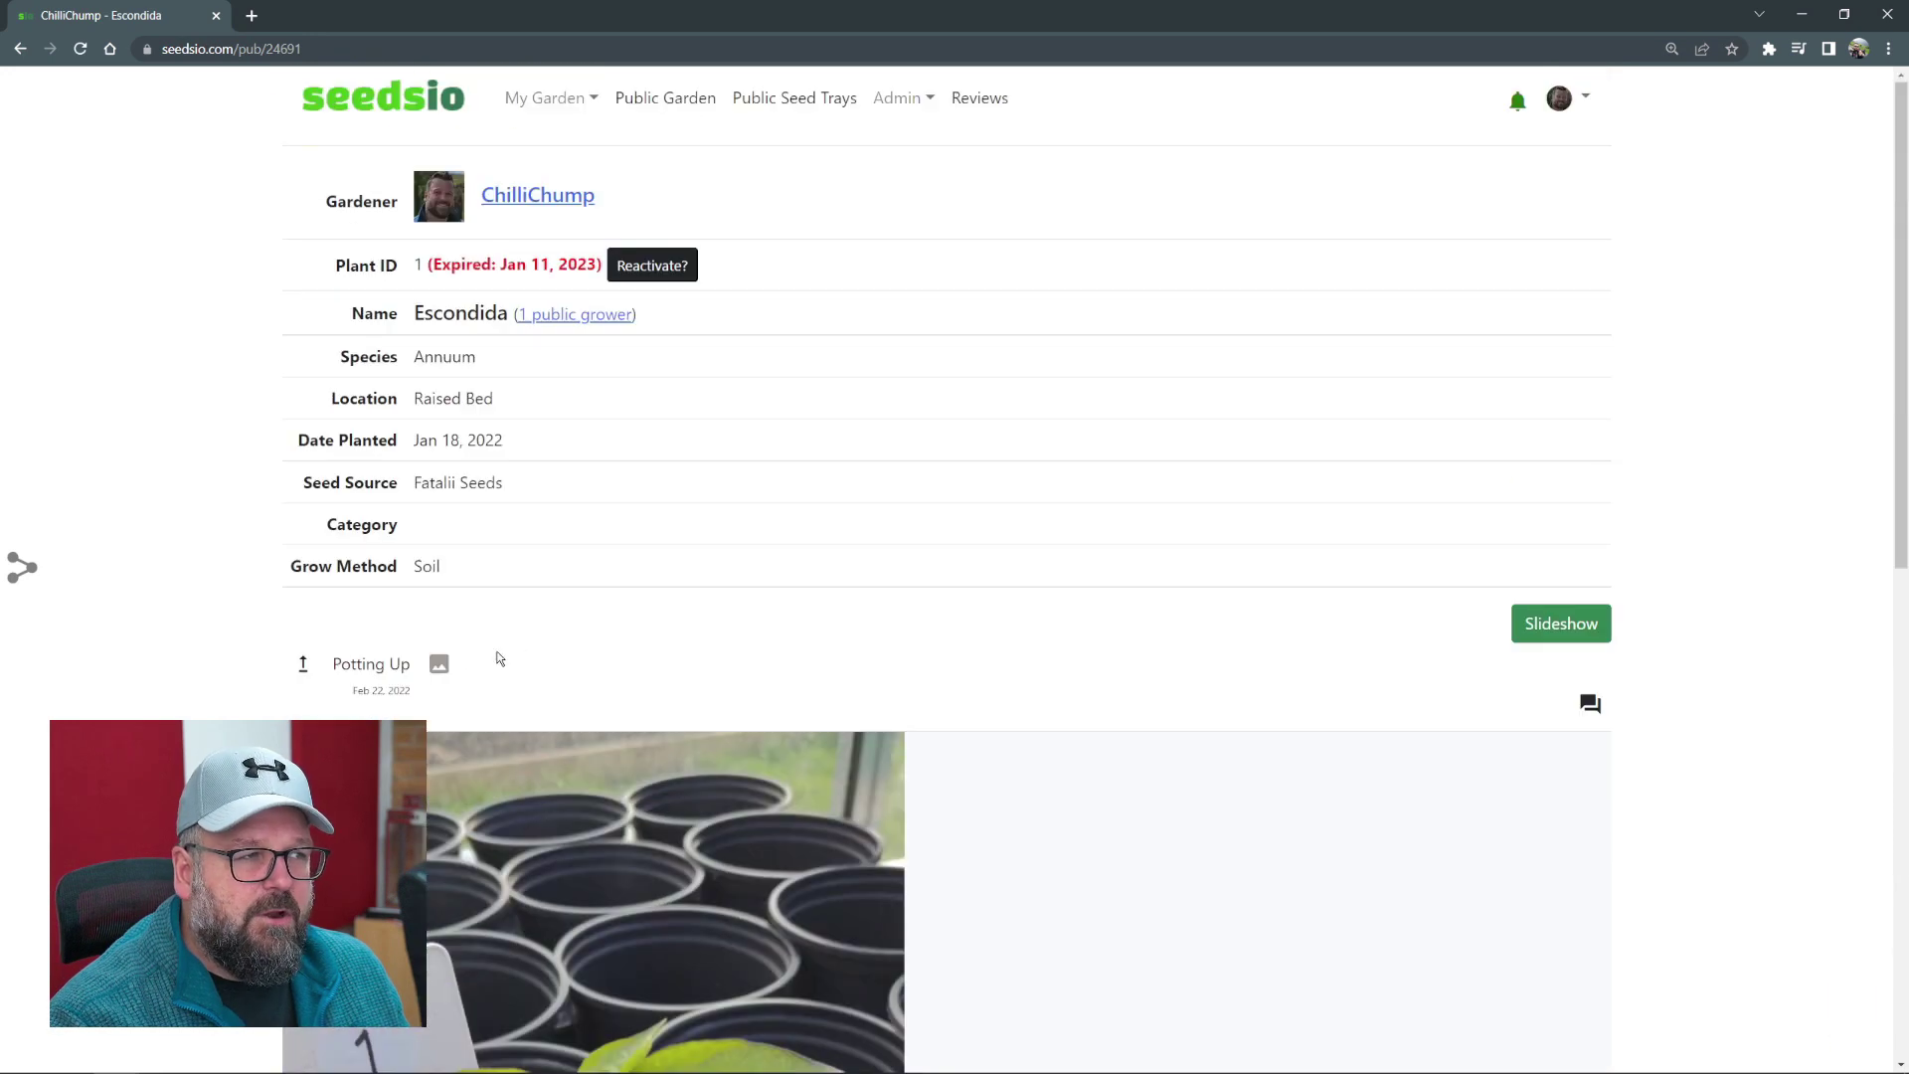
pyautogui.click(439, 668)
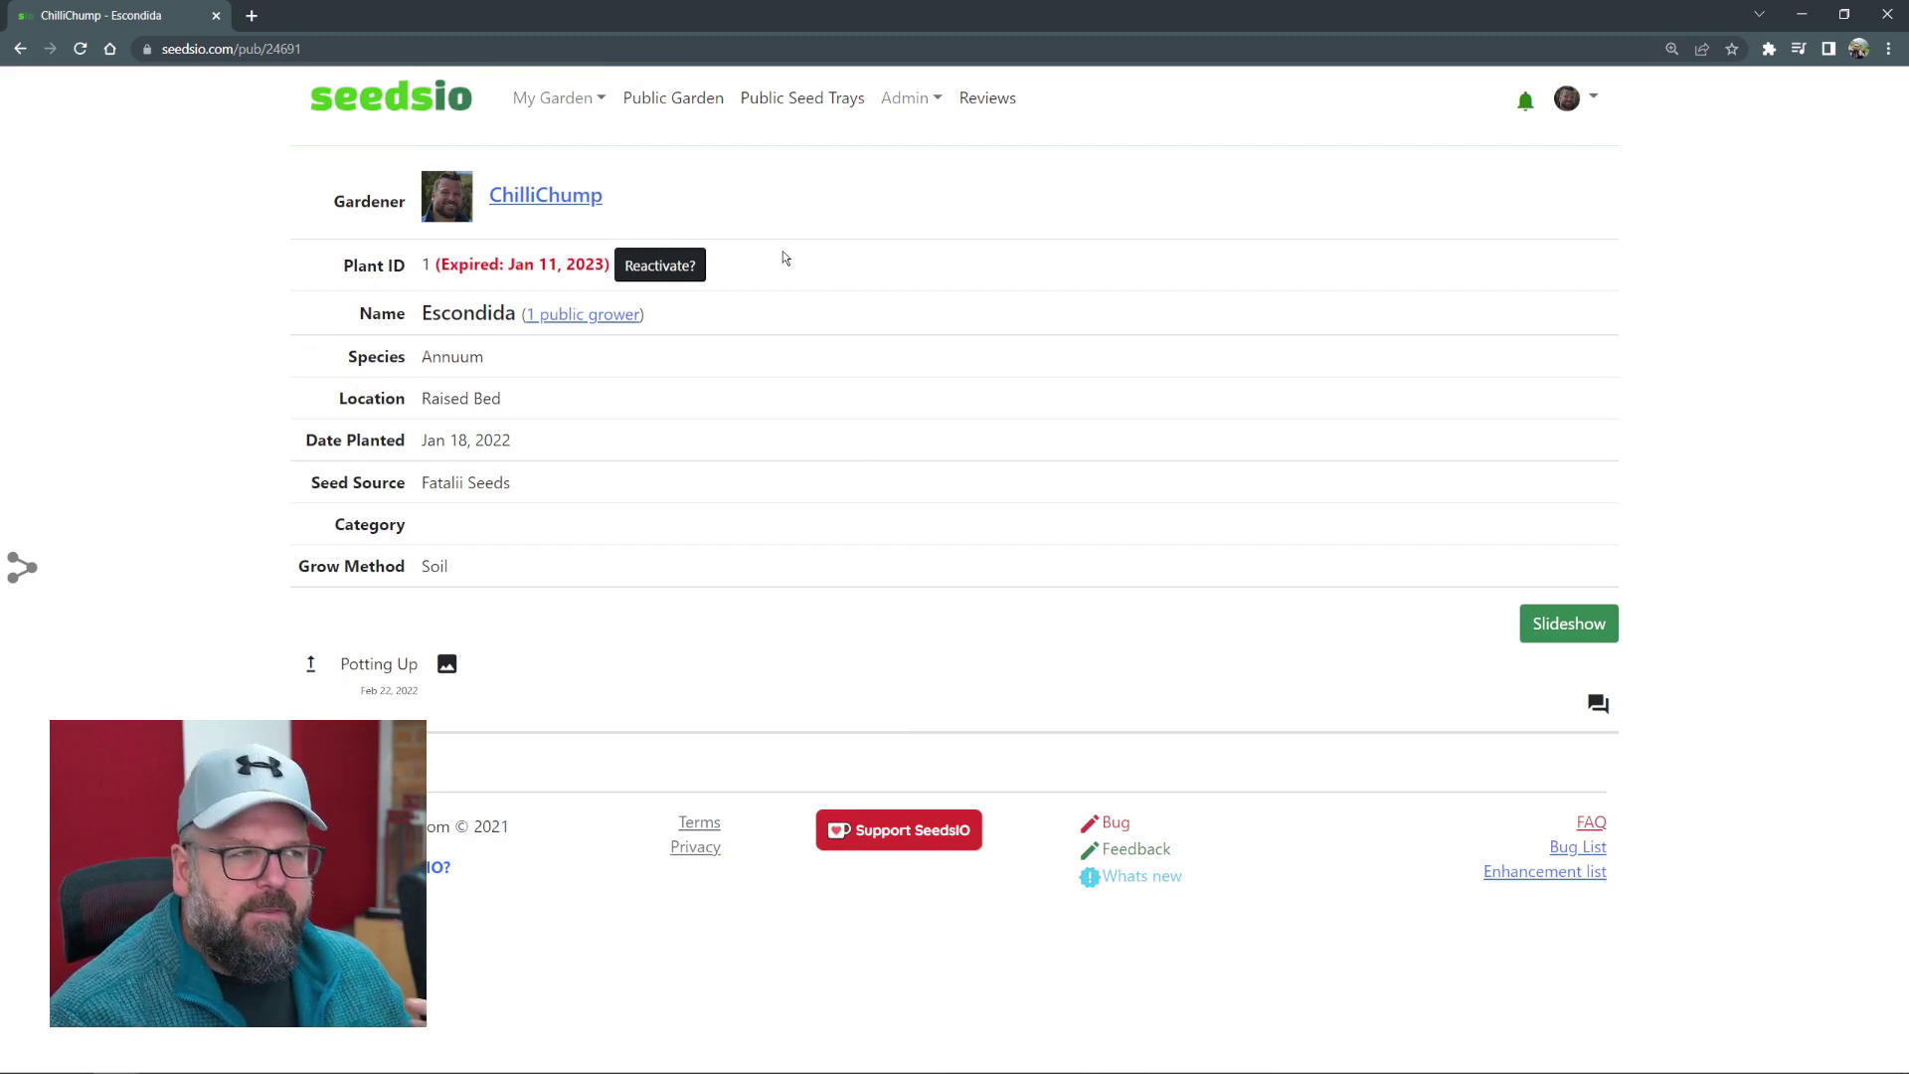
pyautogui.click(573, 98)
# - Go back to All Plants and switch on the Bulk Process Plants toggle
pyautogui.click(545, 148)
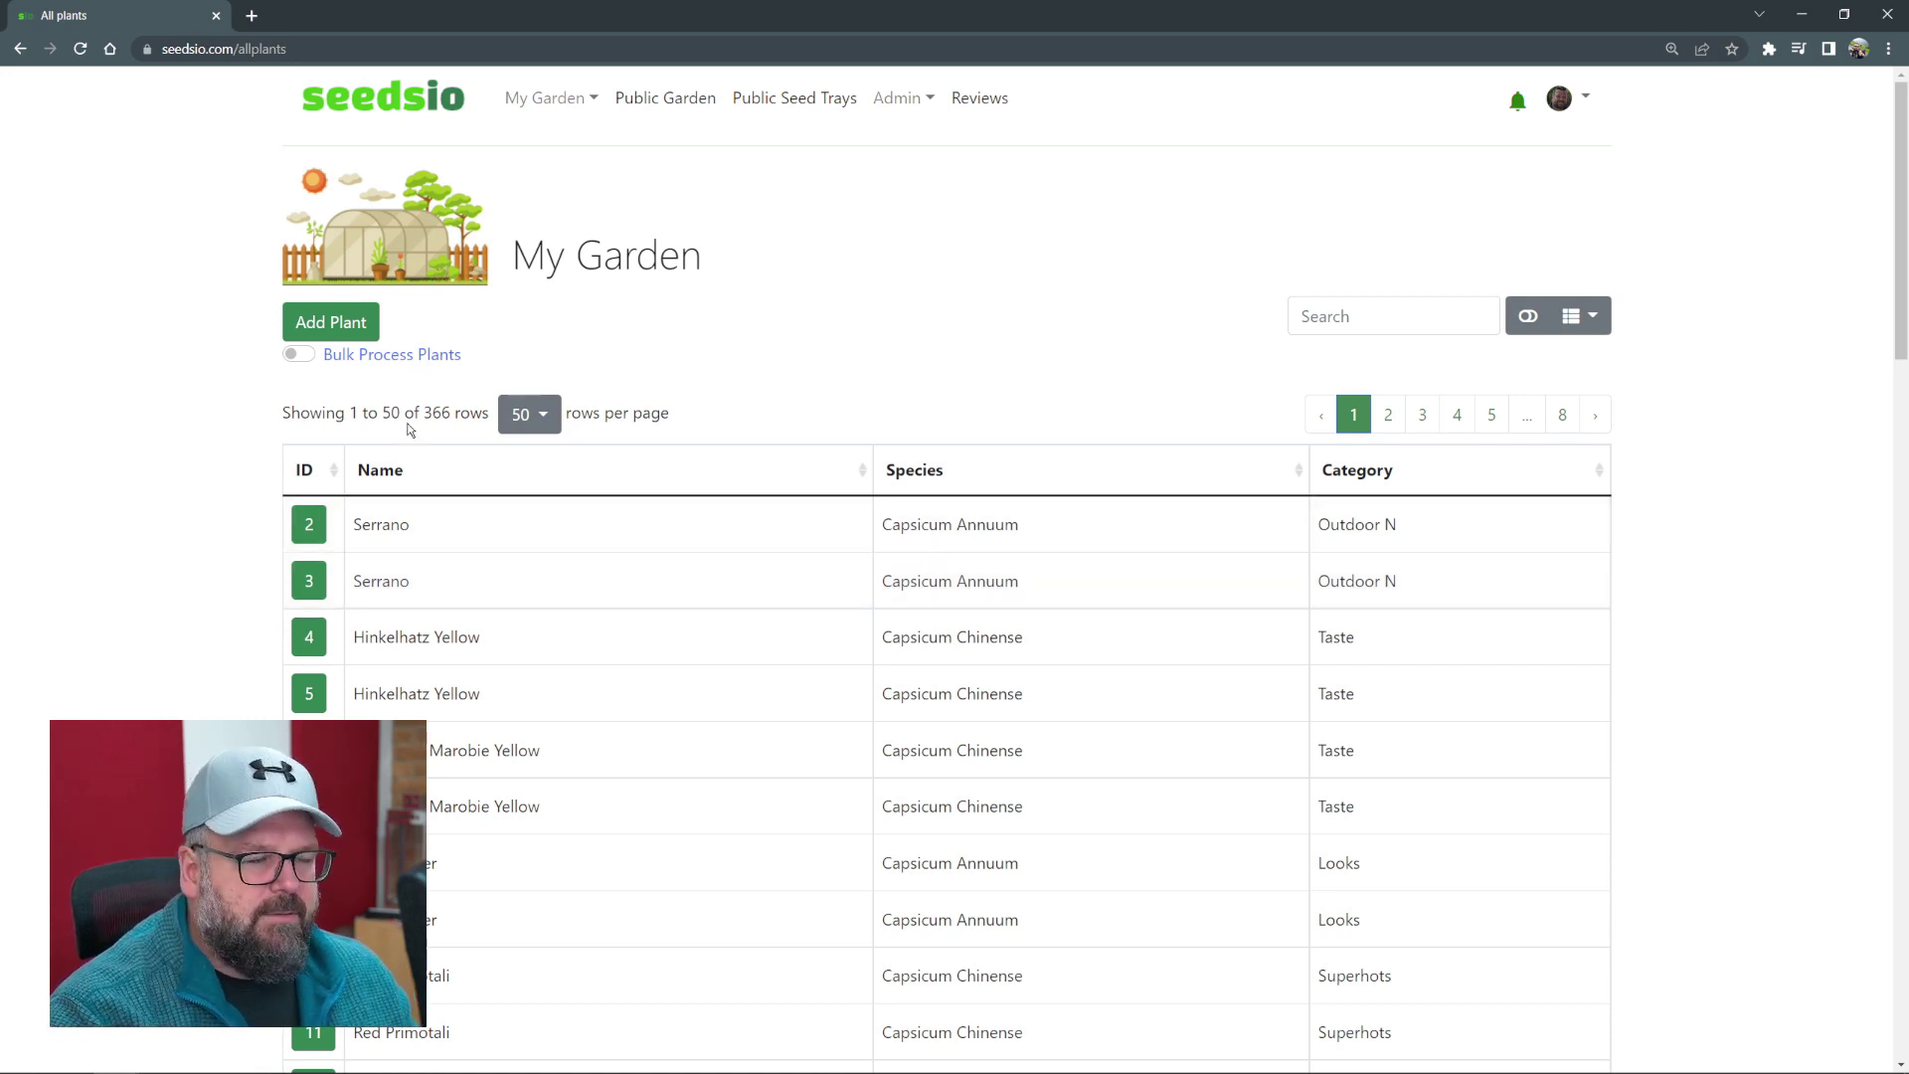
pyautogui.click(298, 355)
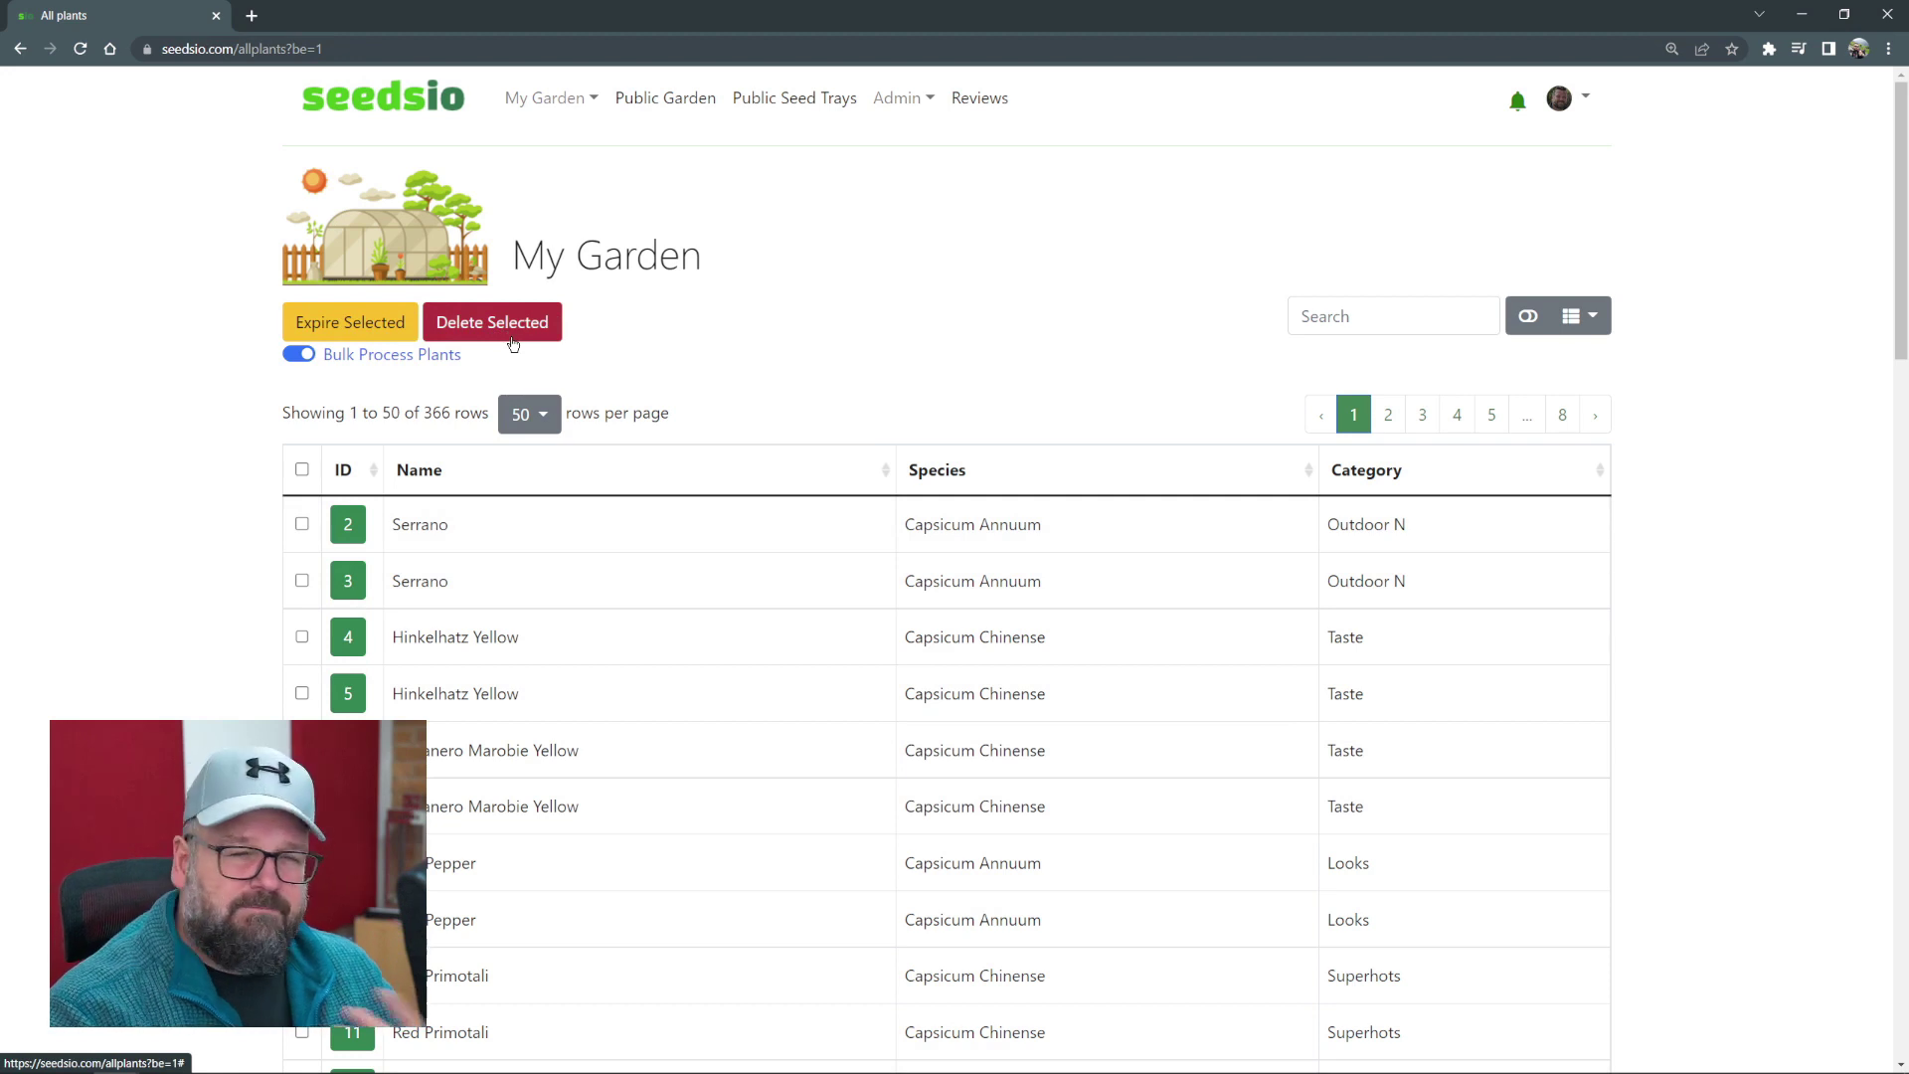
# - Select every plant and show all 366 plants on one page
pyautogui.click(301, 468)
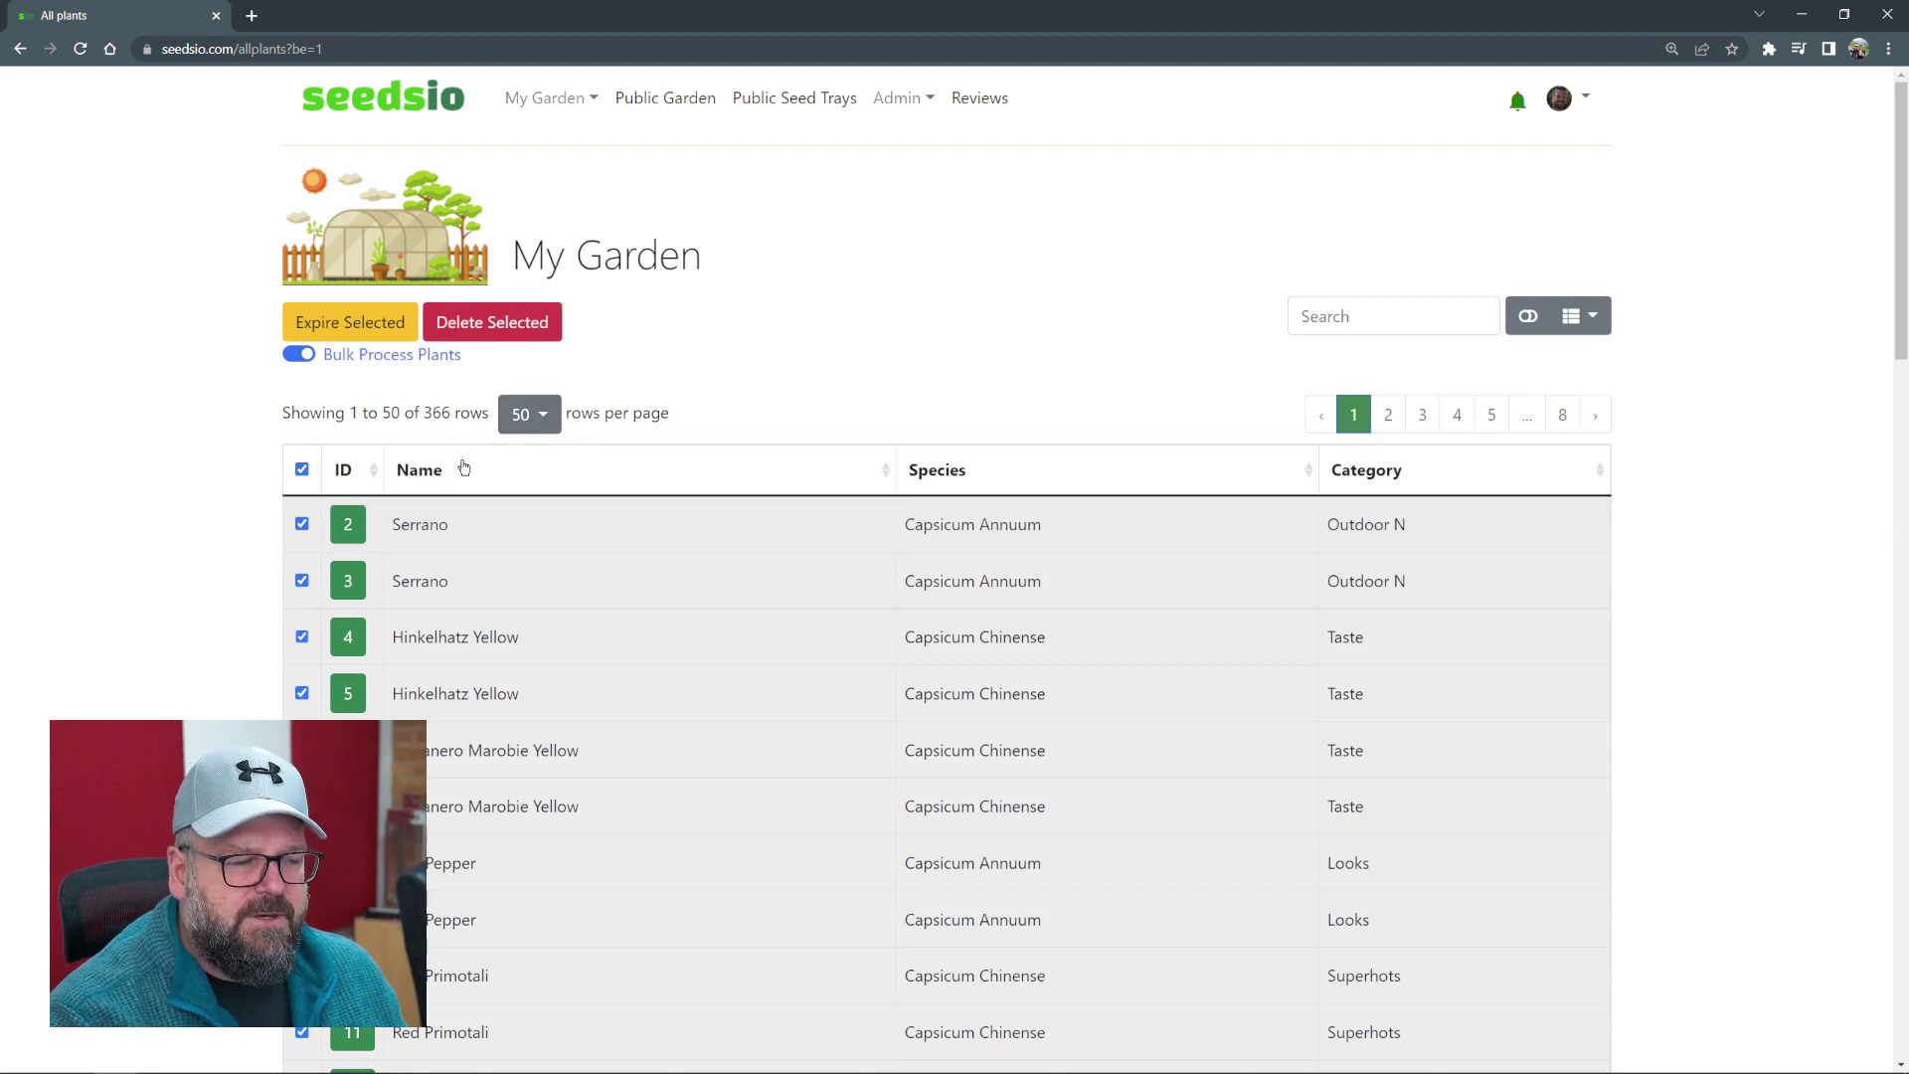
pyautogui.click(529, 413)
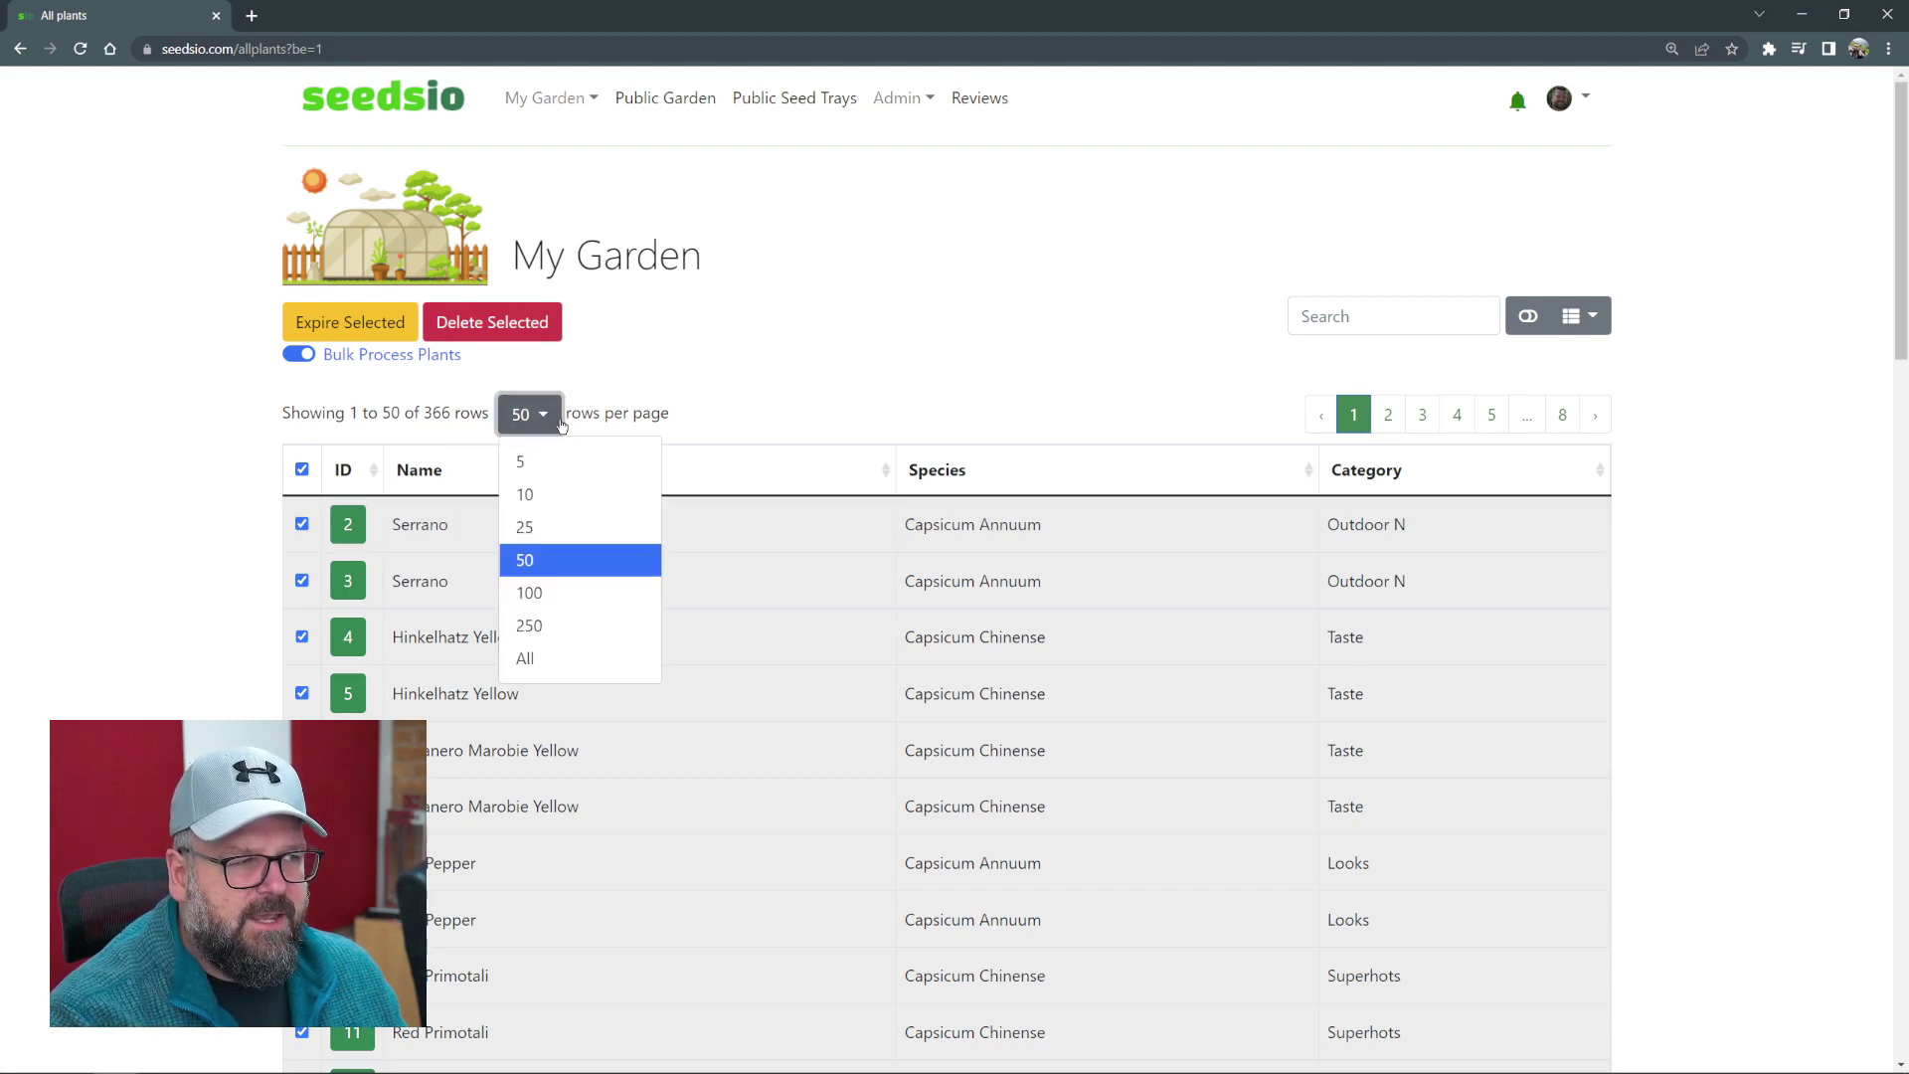
pyautogui.click(553, 661)
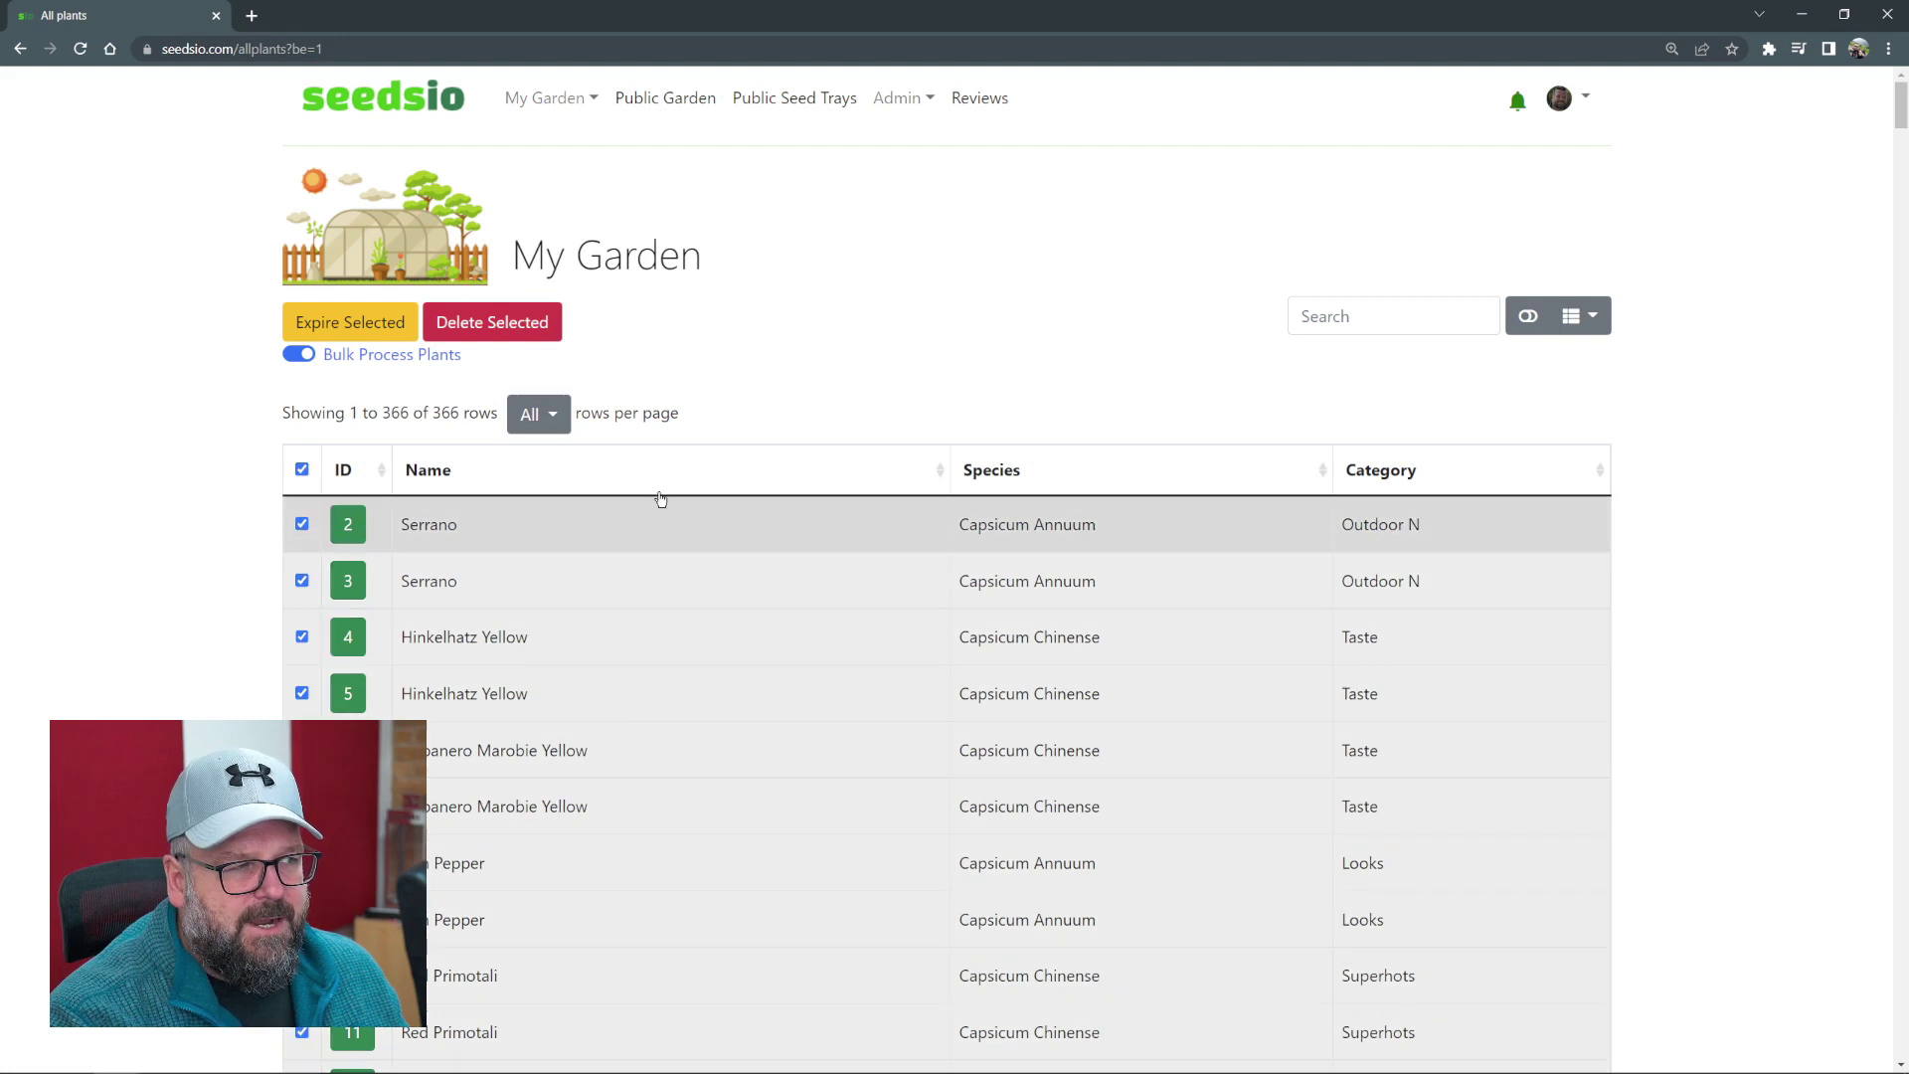
pyautogui.scroll(-20, 398, 686)
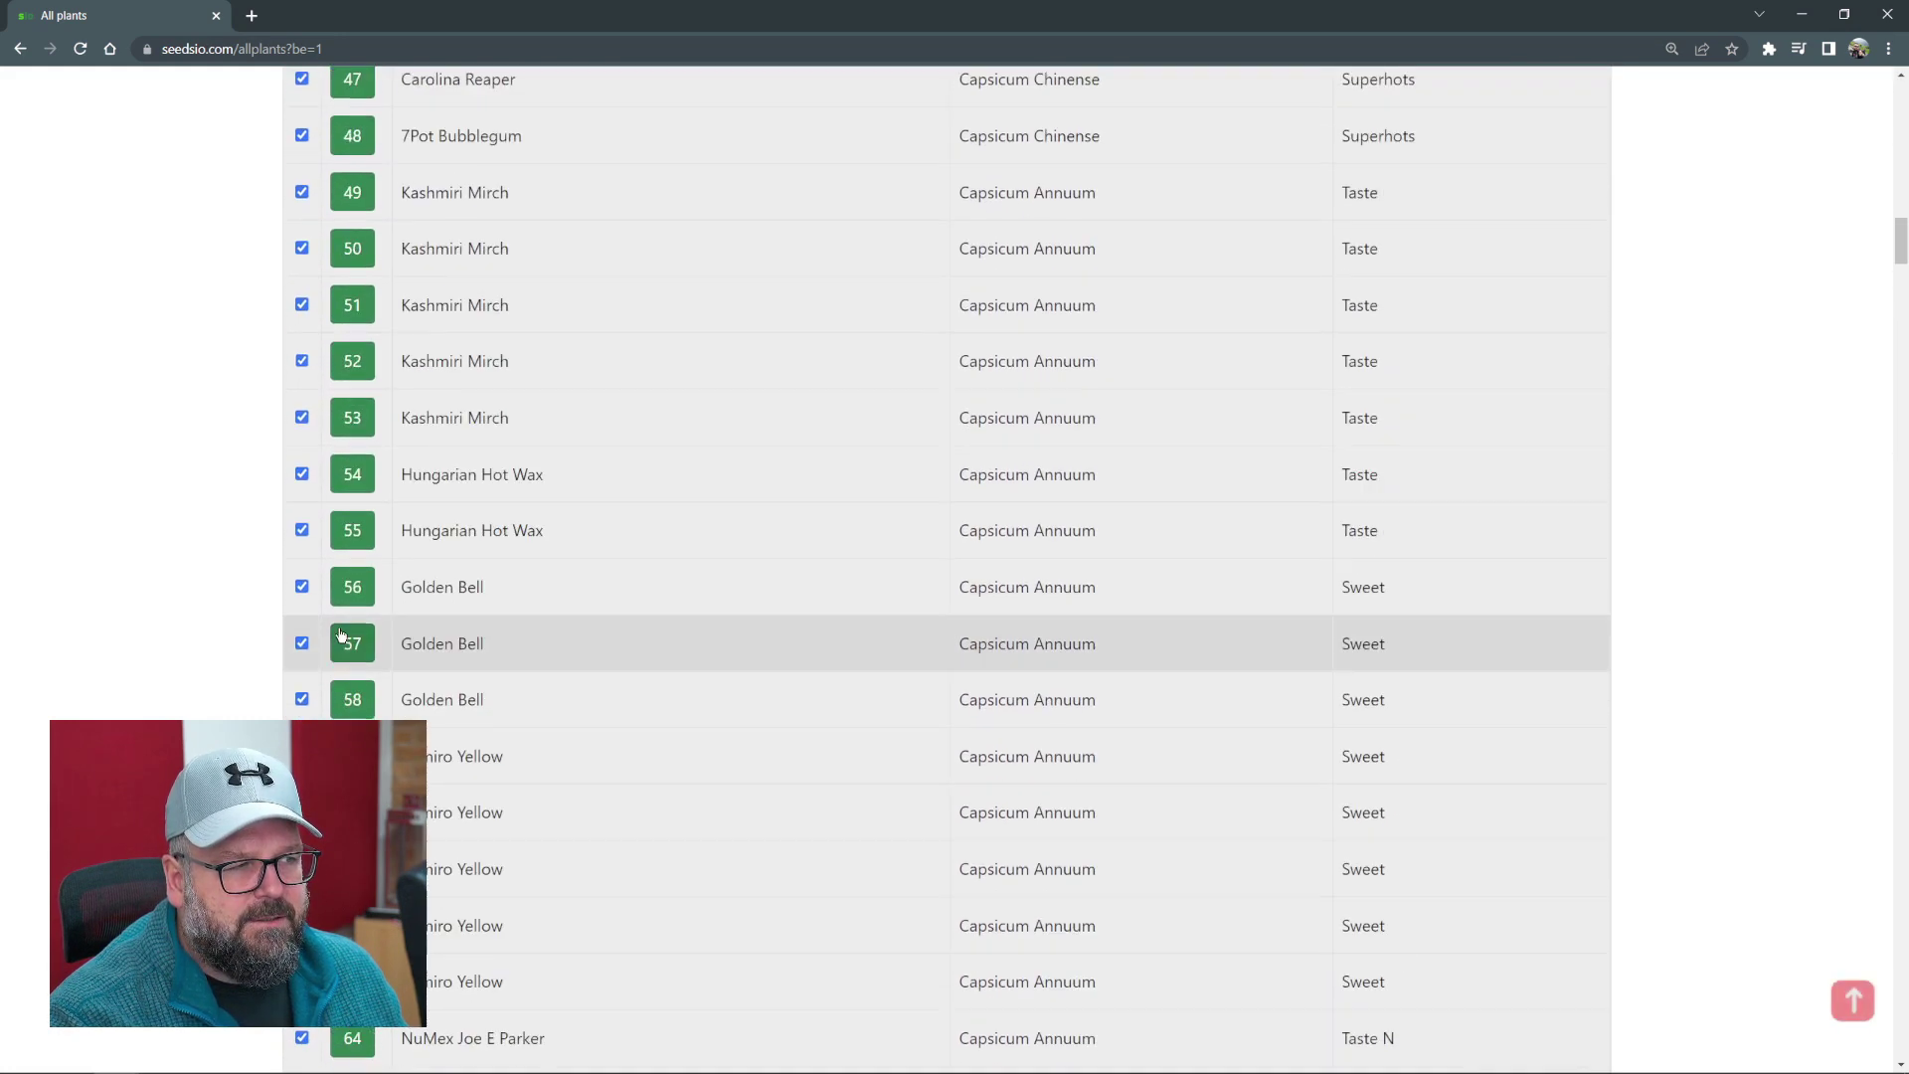
pyautogui.scroll(20, 341, 636)
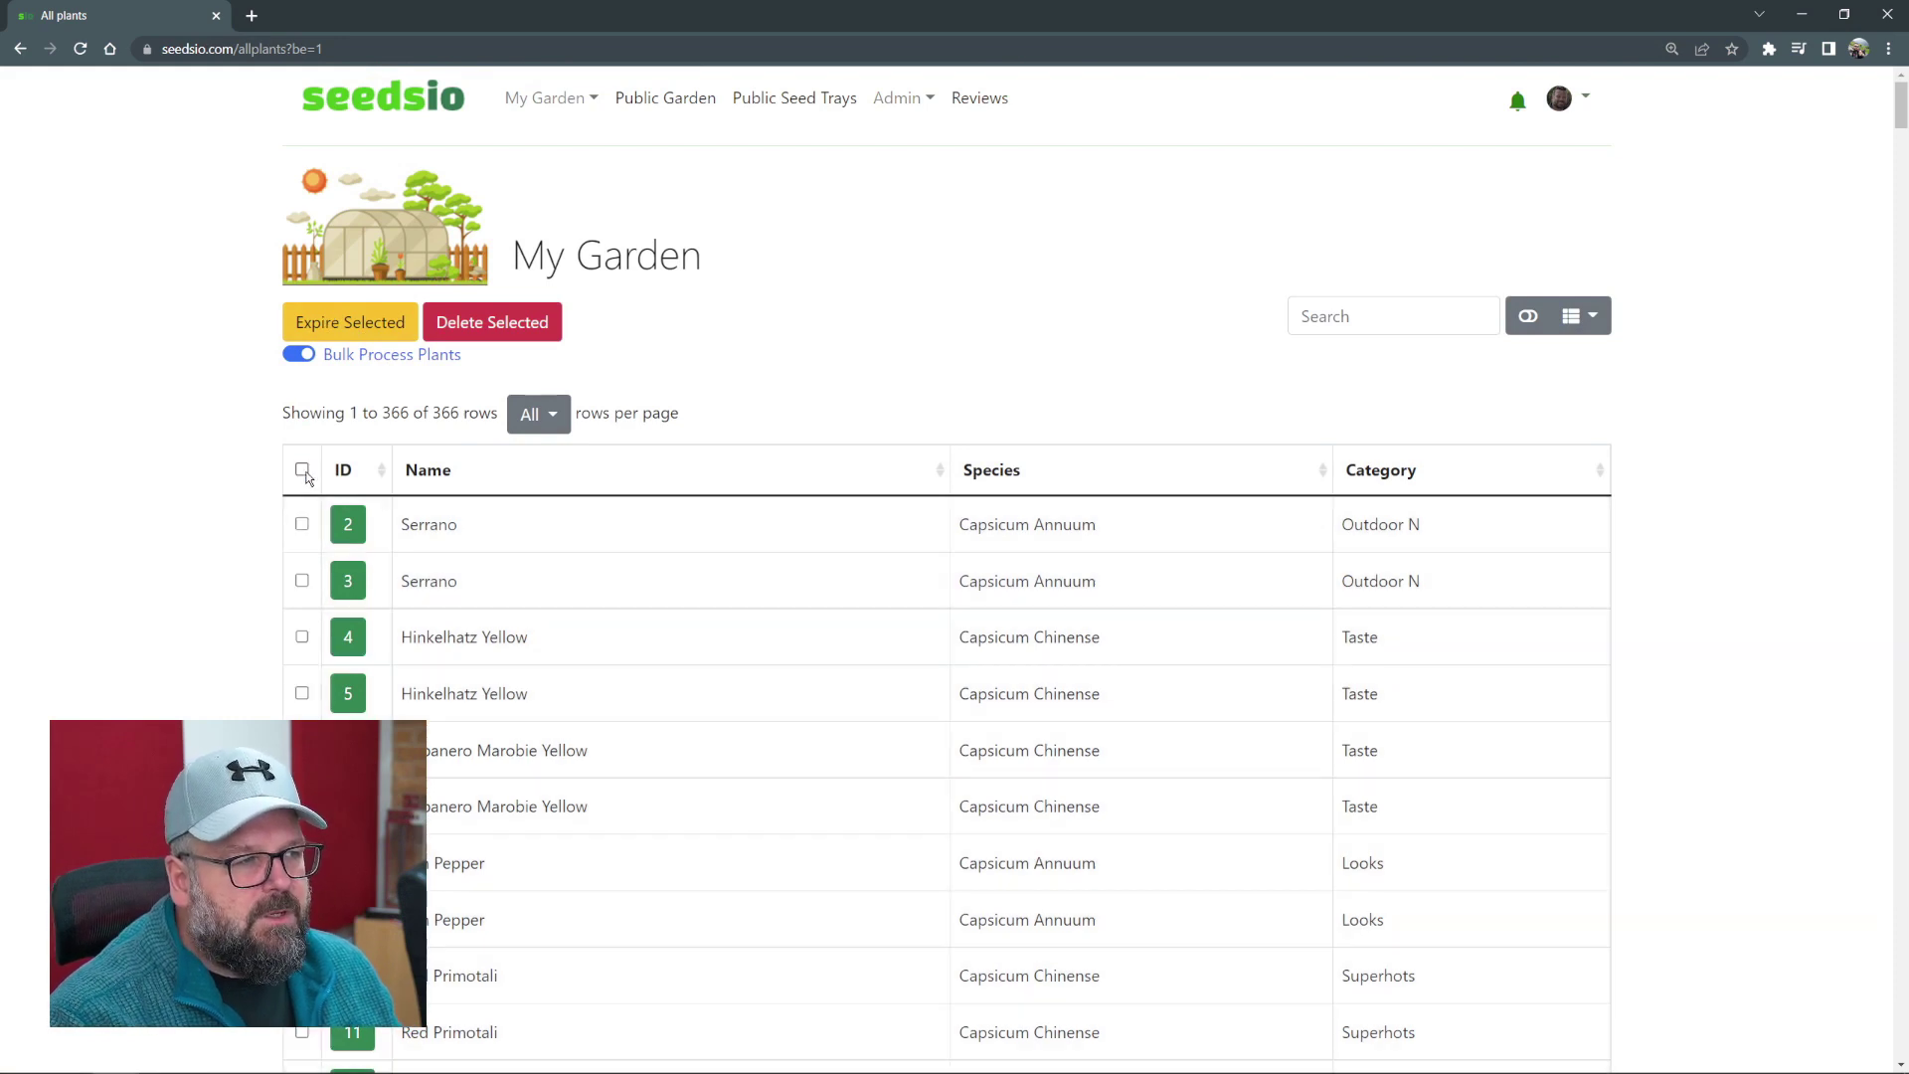
# - Clear the selection and check only Serrano plants 2 and 3
pyautogui.click(302, 469)
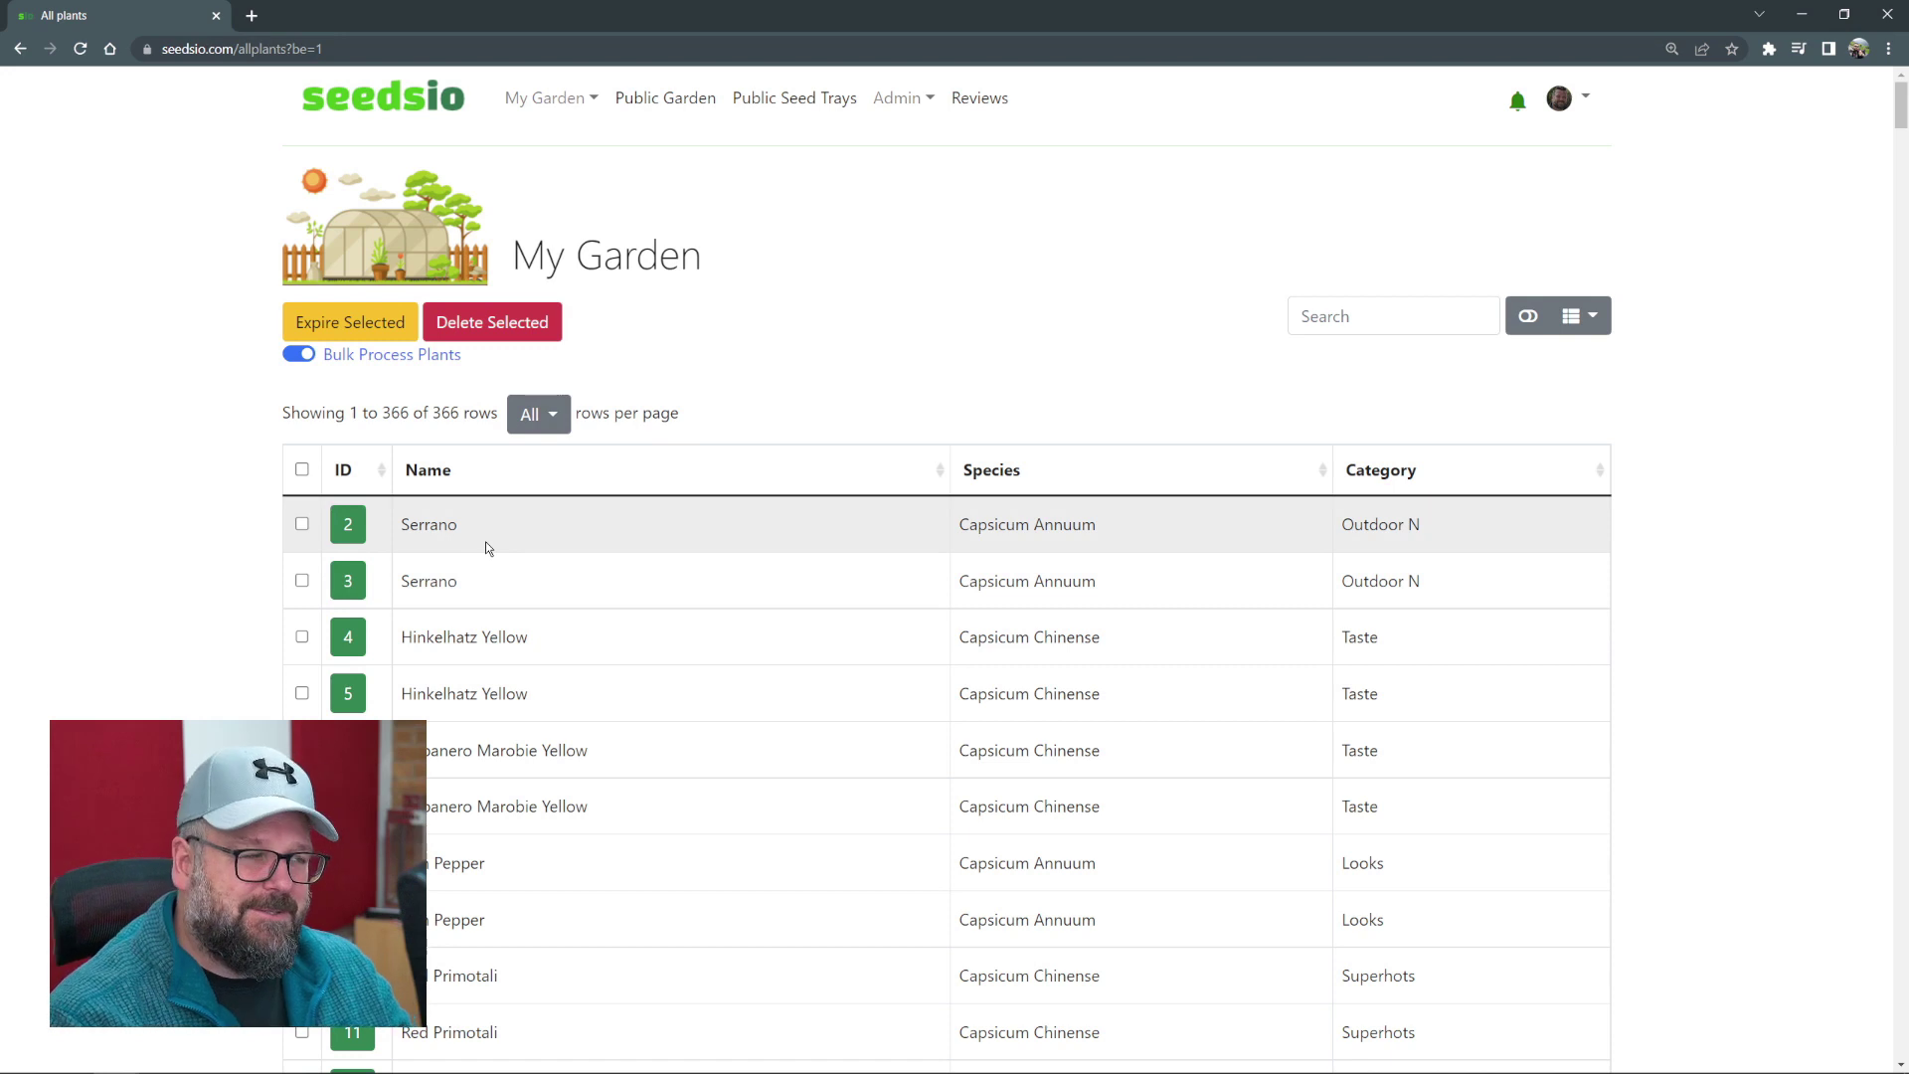
pyautogui.click(303, 524)
pyautogui.click(302, 580)
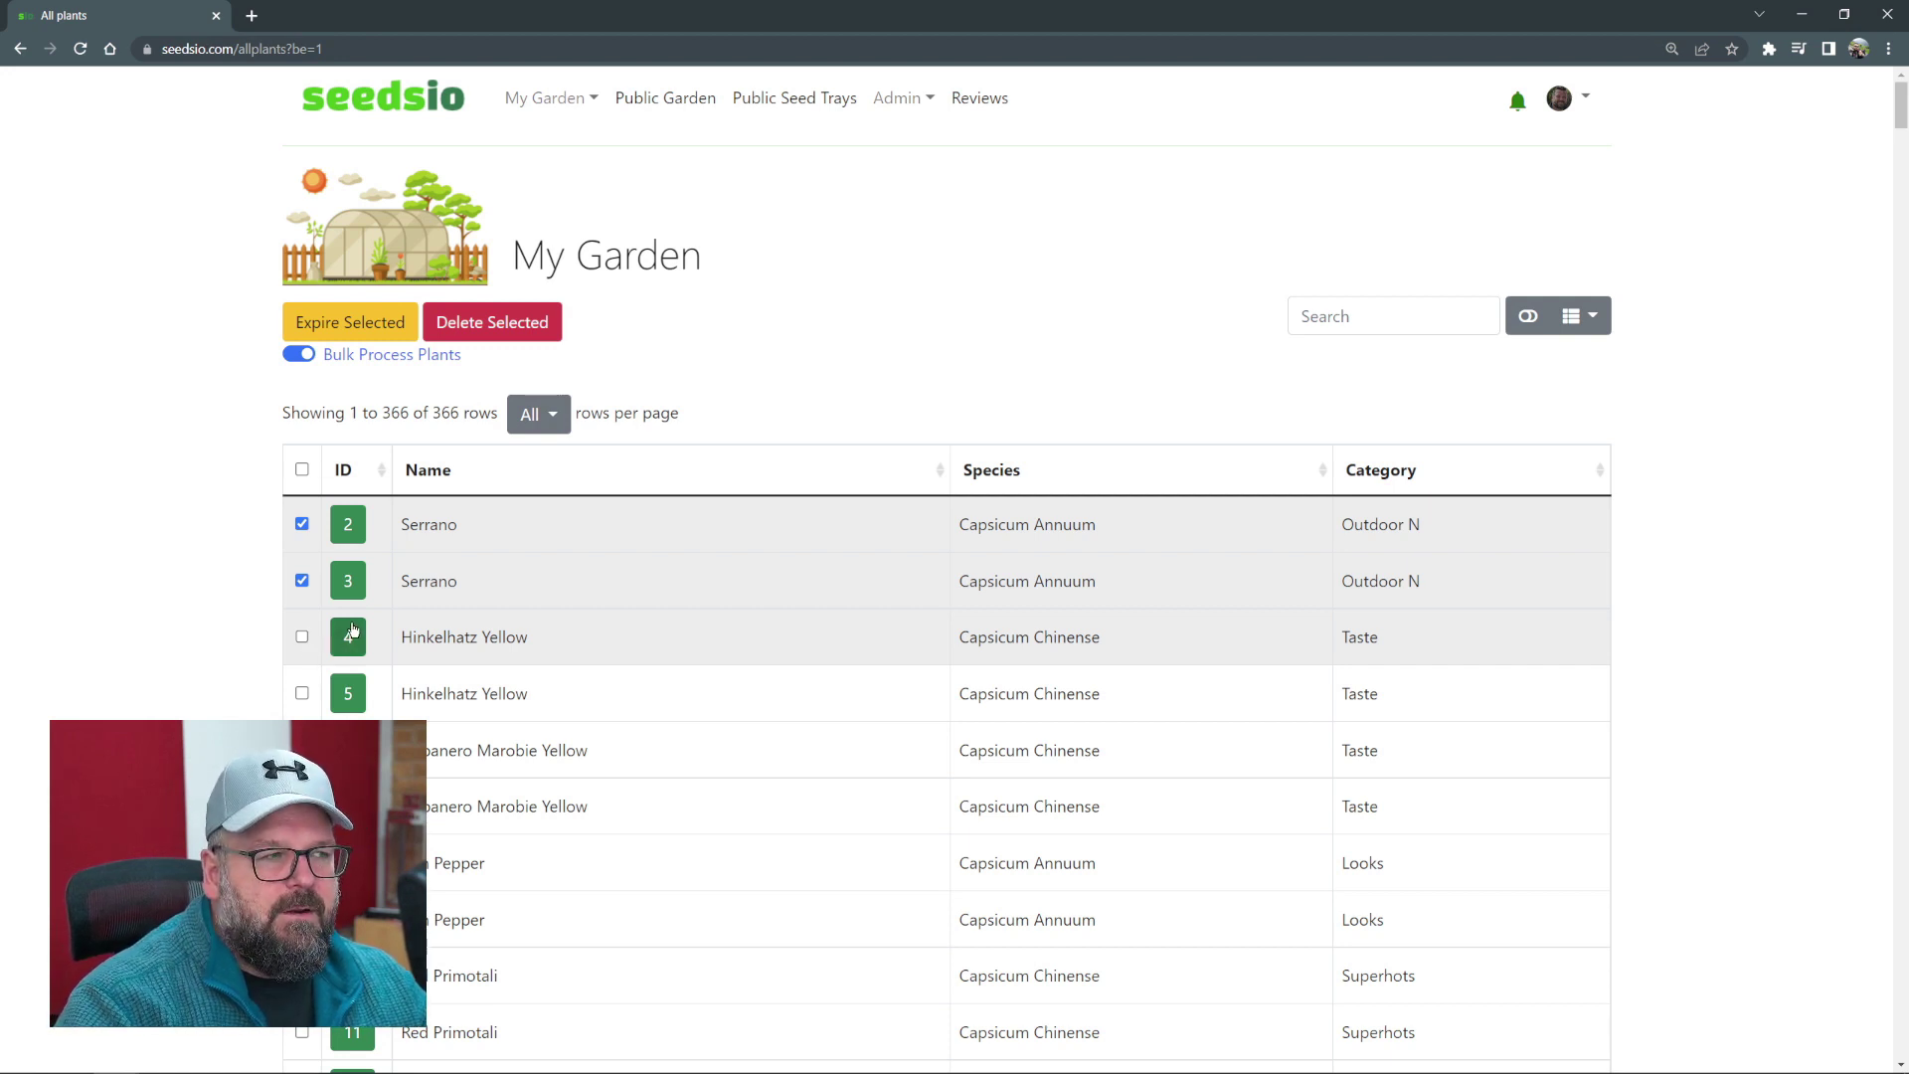
# - Search the garden list for 'serran'
pyautogui.click(1363, 318)
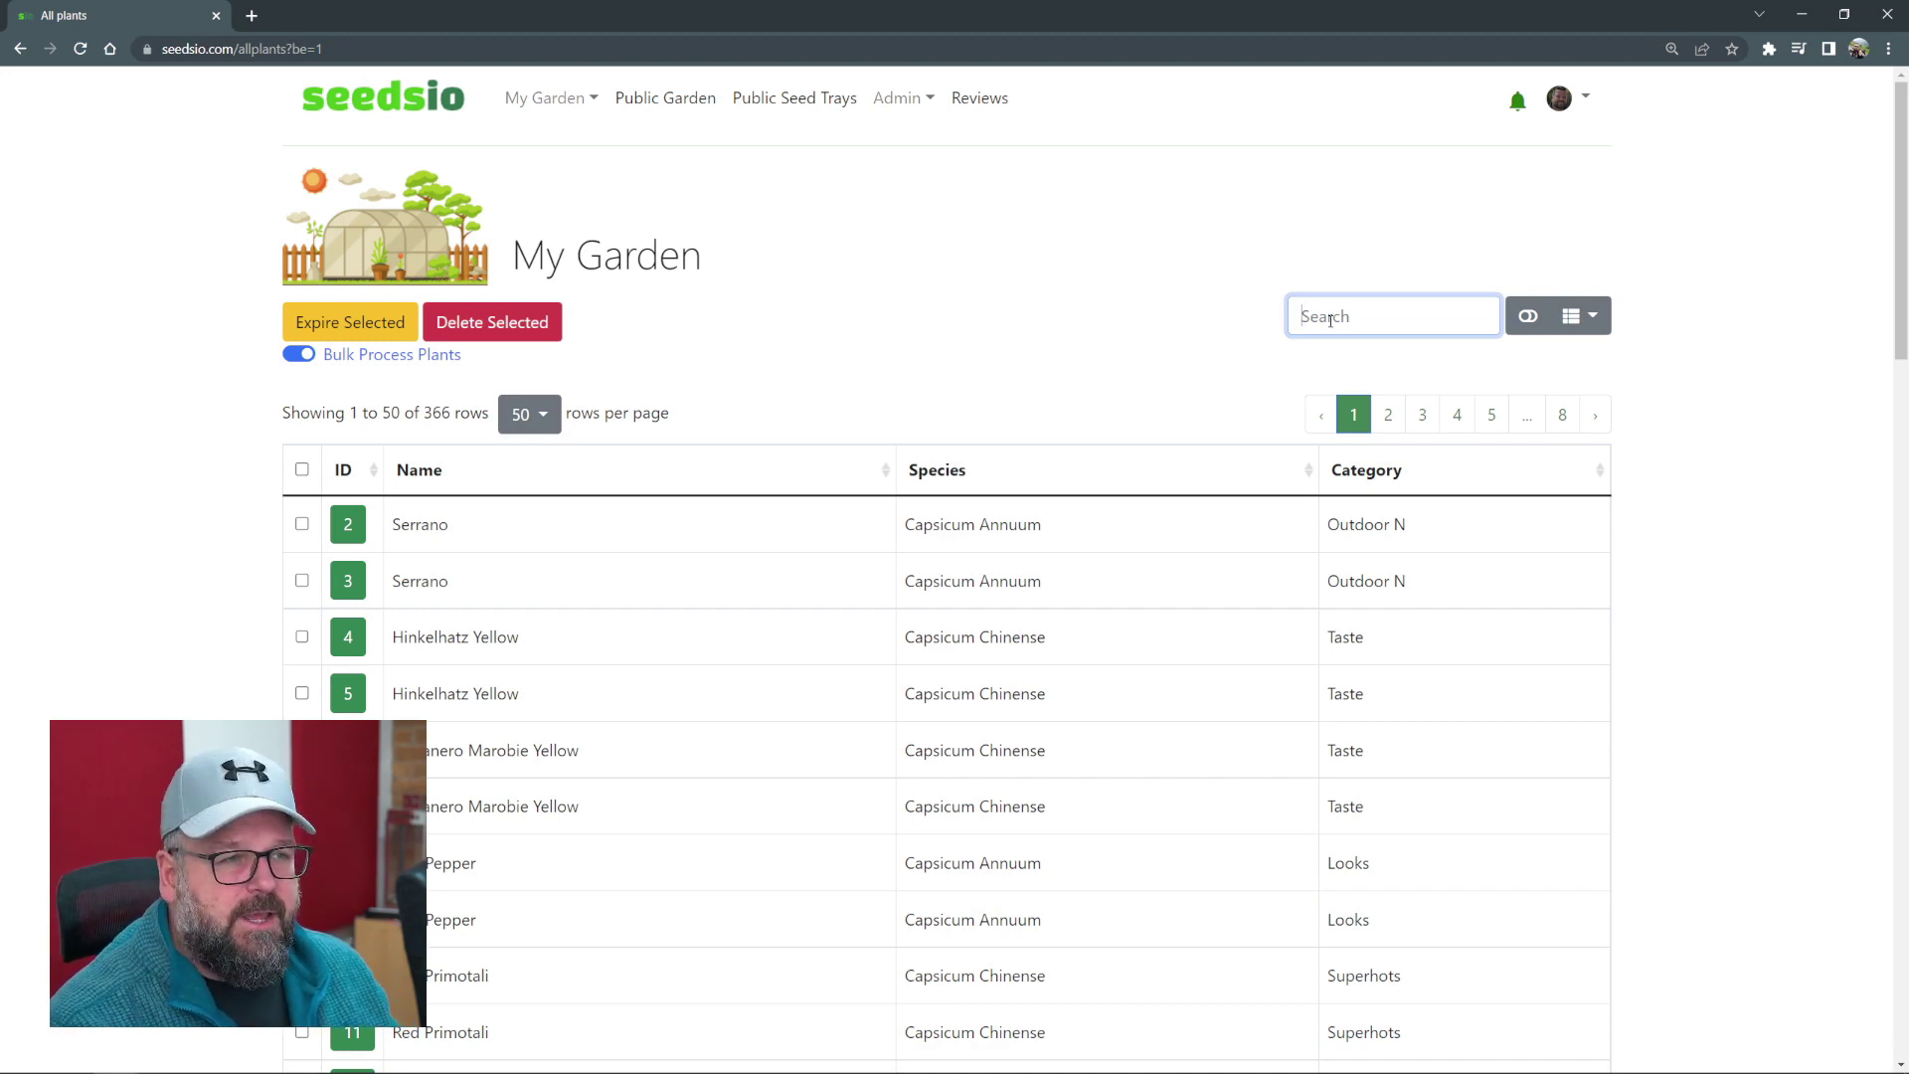
pyautogui.write('ser')
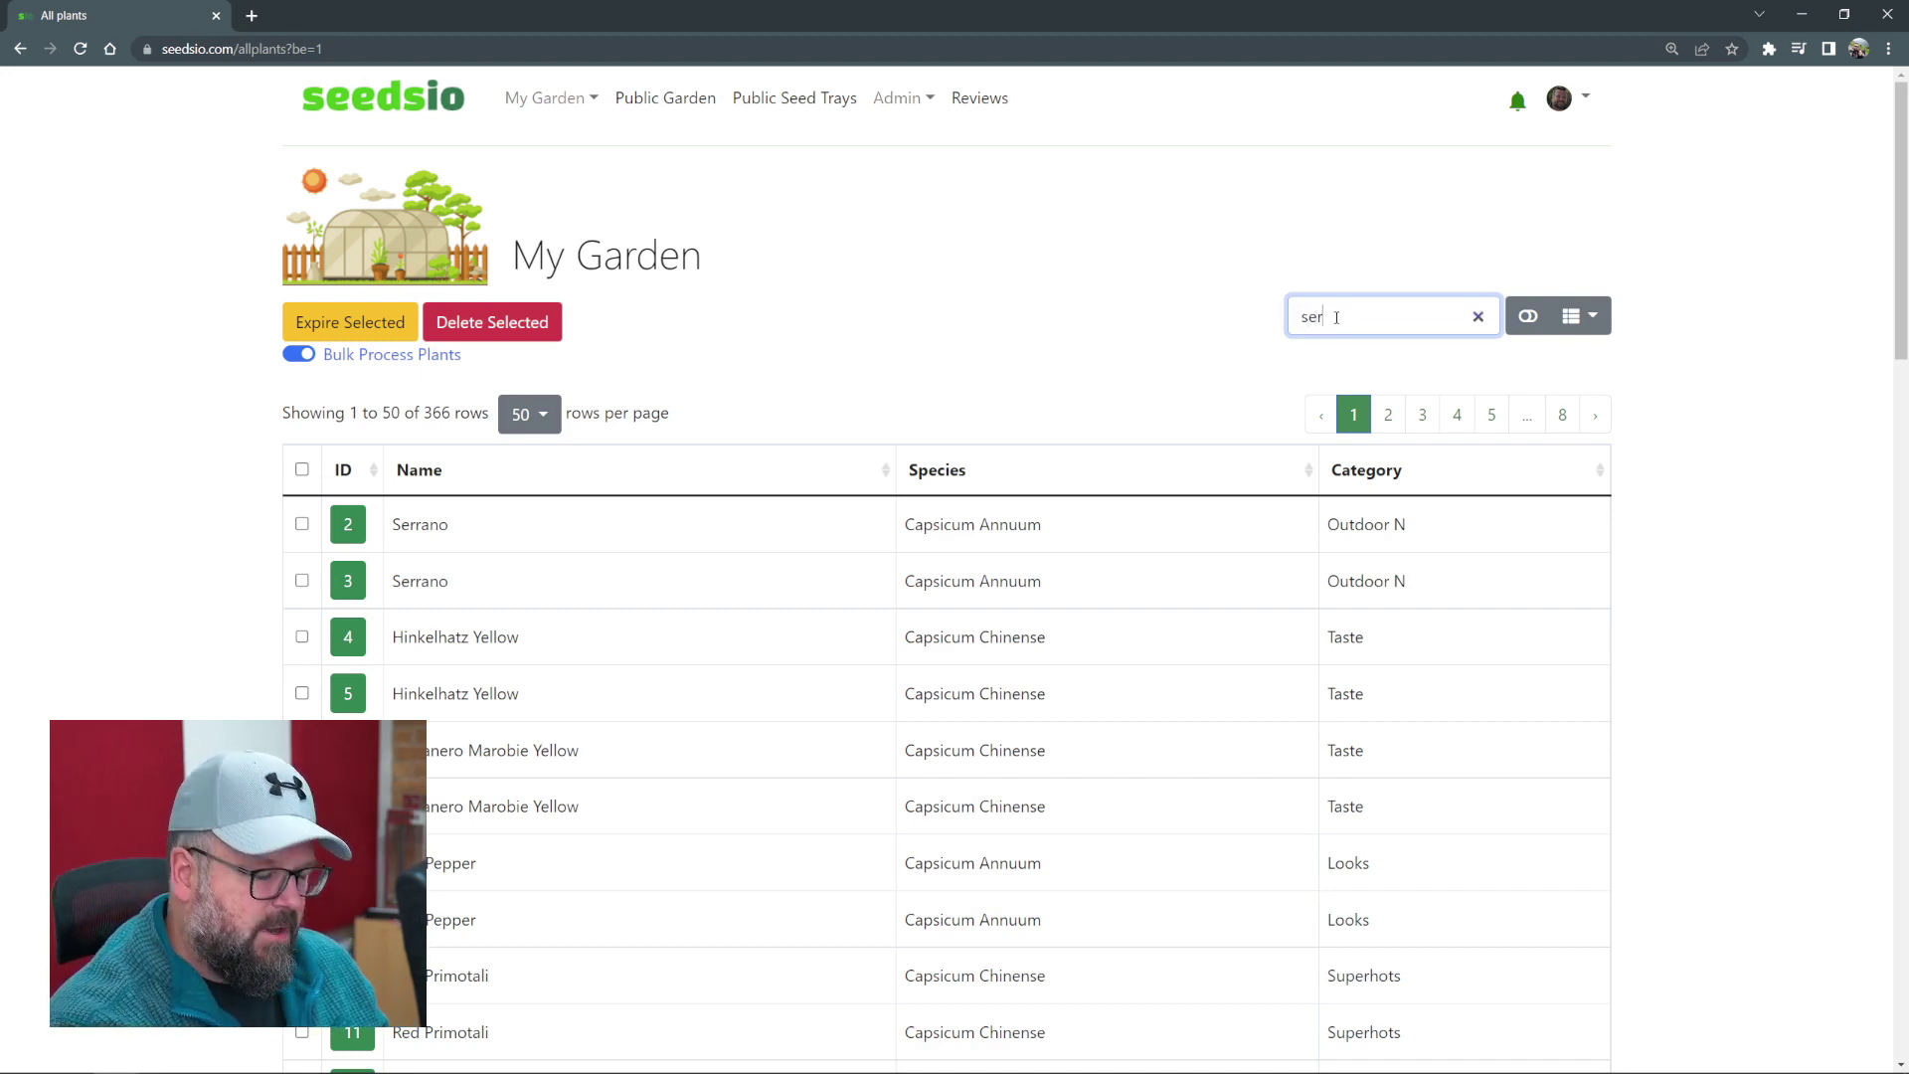
pyautogui.write('ran')
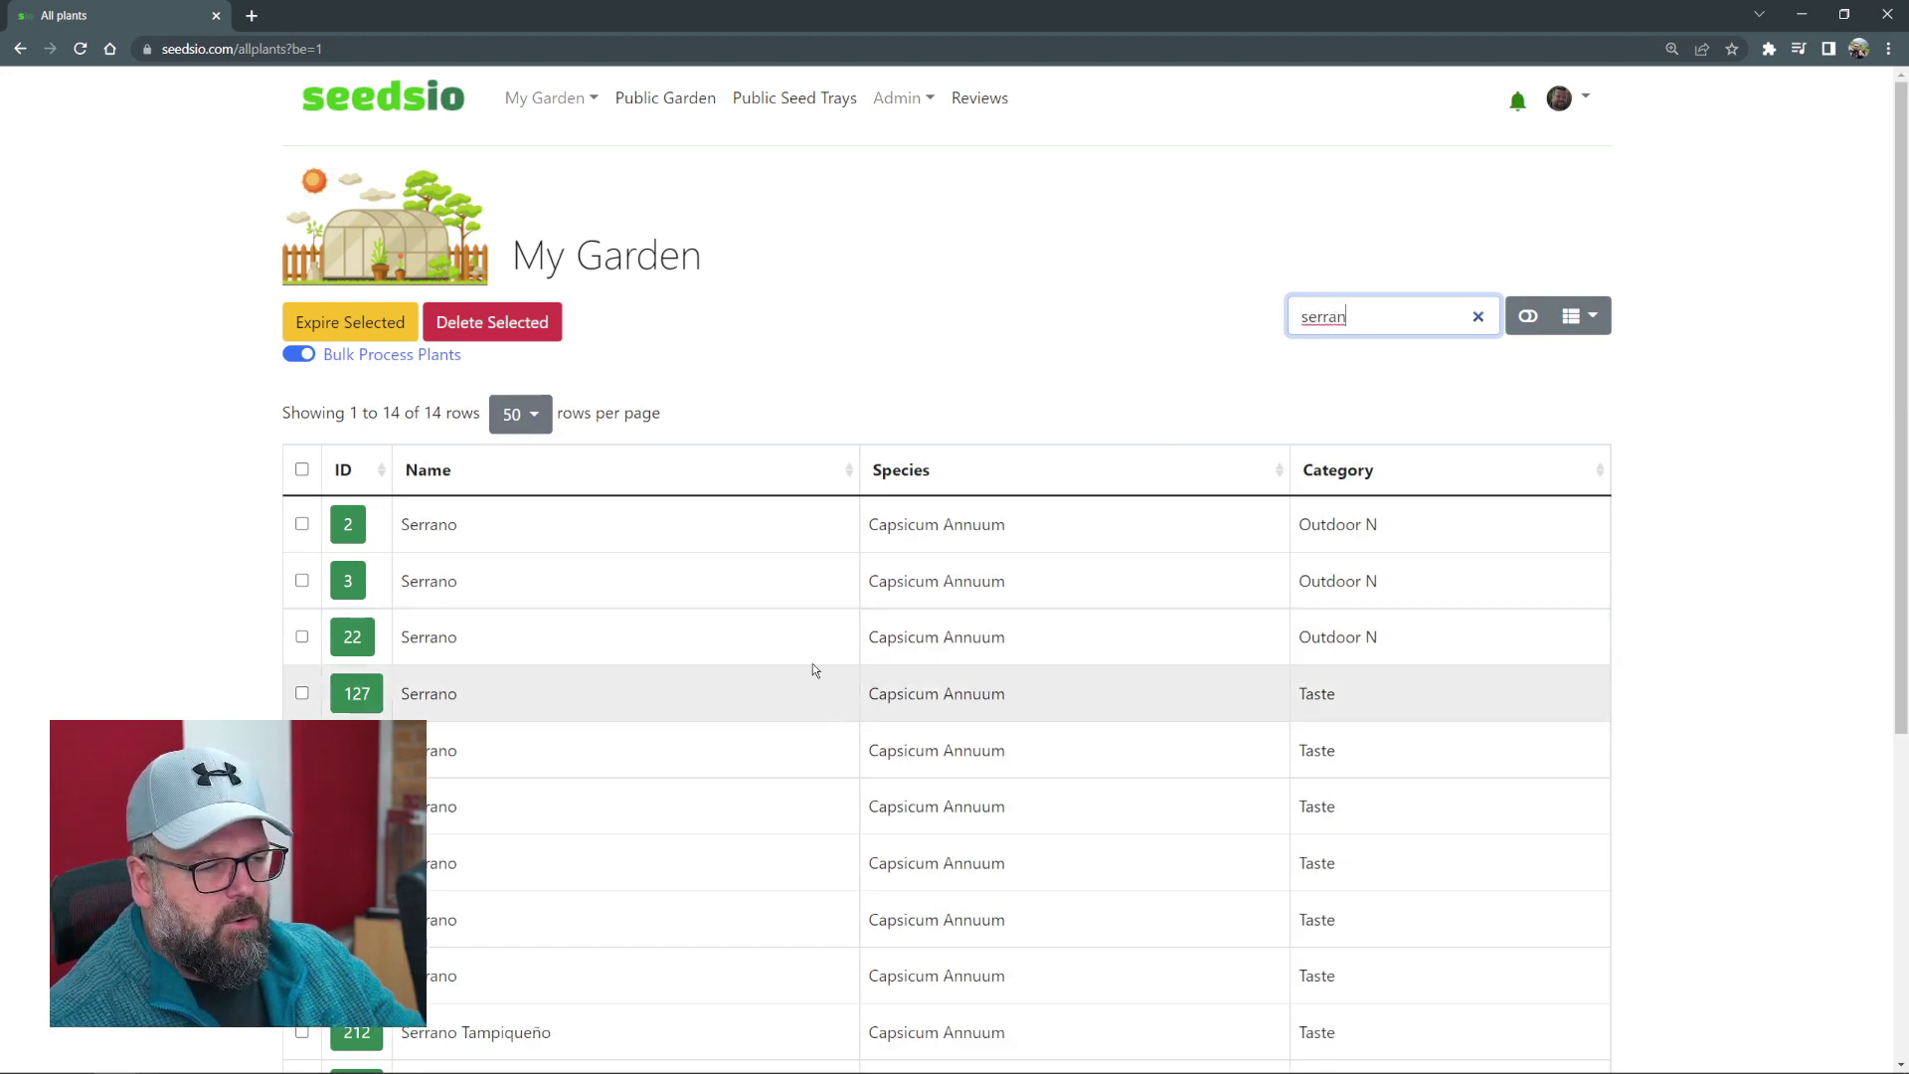
pyautogui.scroll(-3, 477, 735)
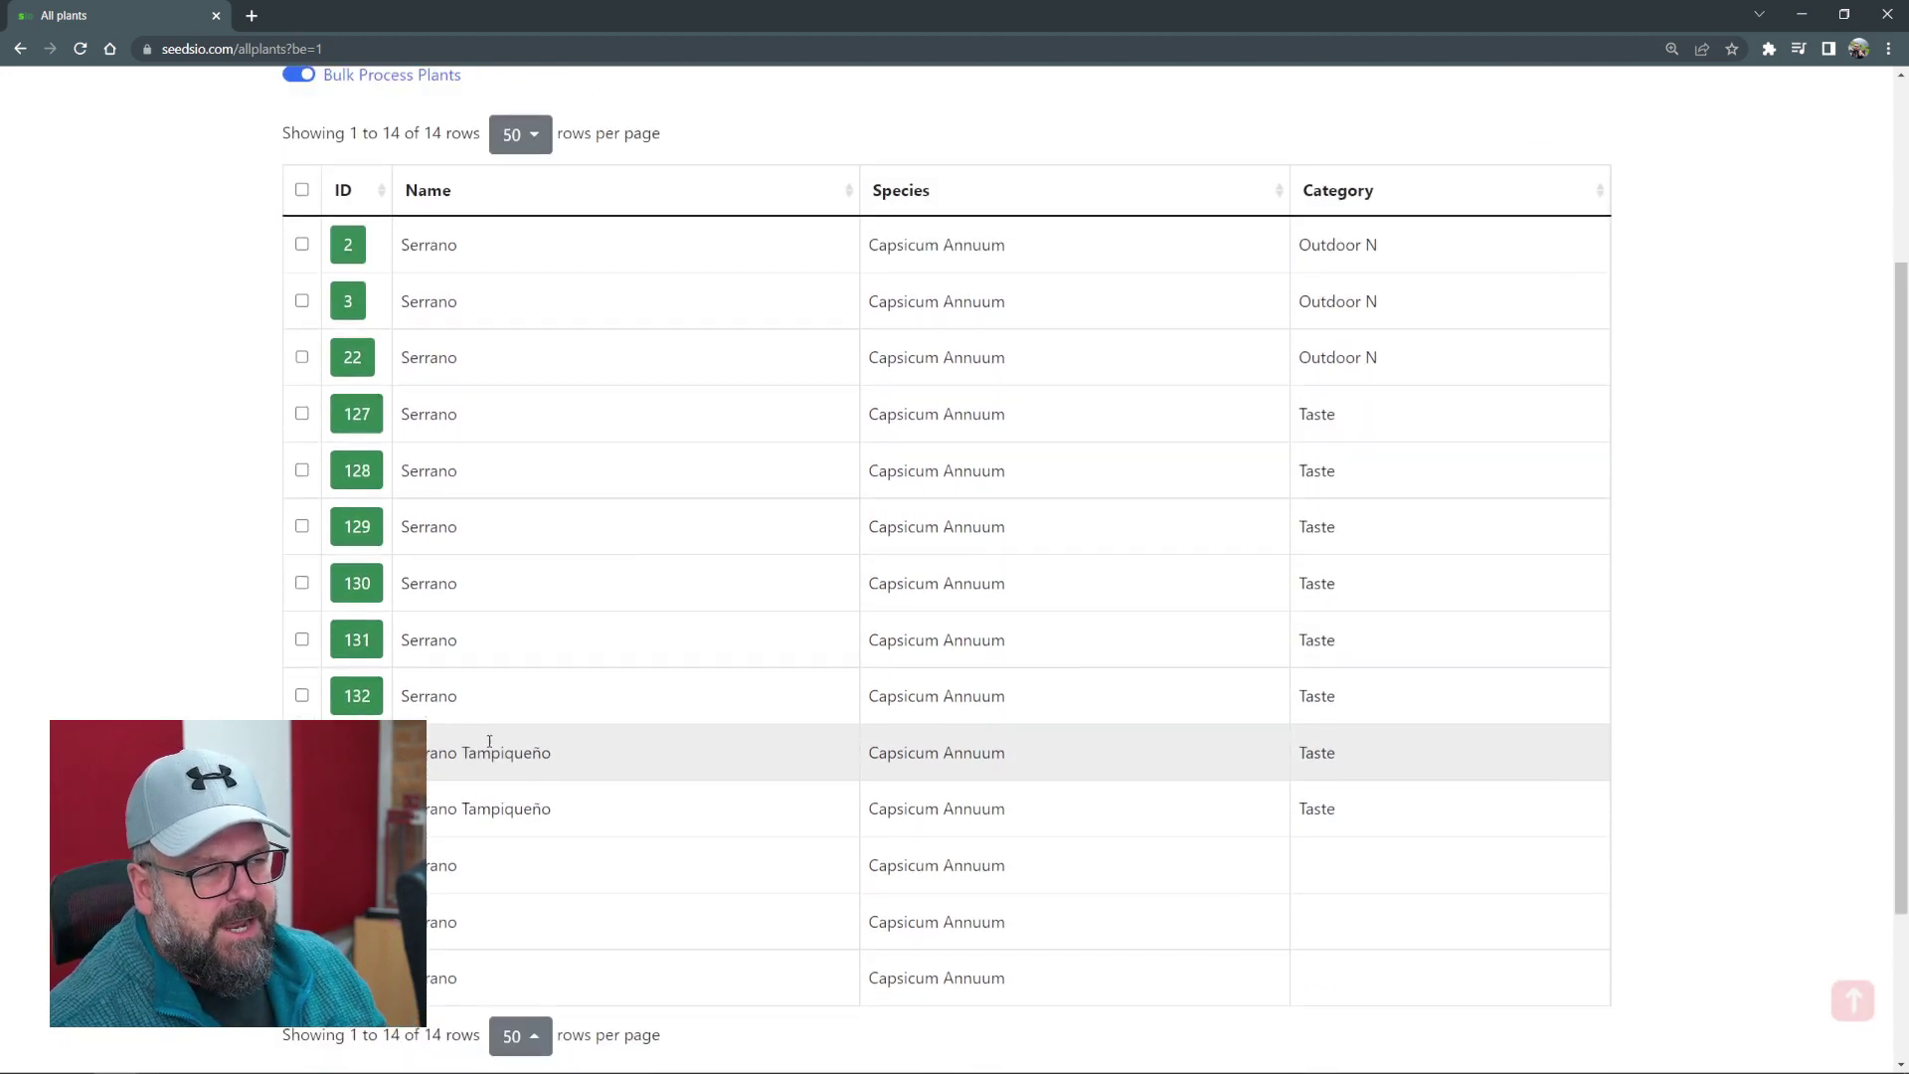
# - Check all 14 matches, then uncheck Serrano Tampiqueño plants 212 and 213
pyautogui.click(301, 189)
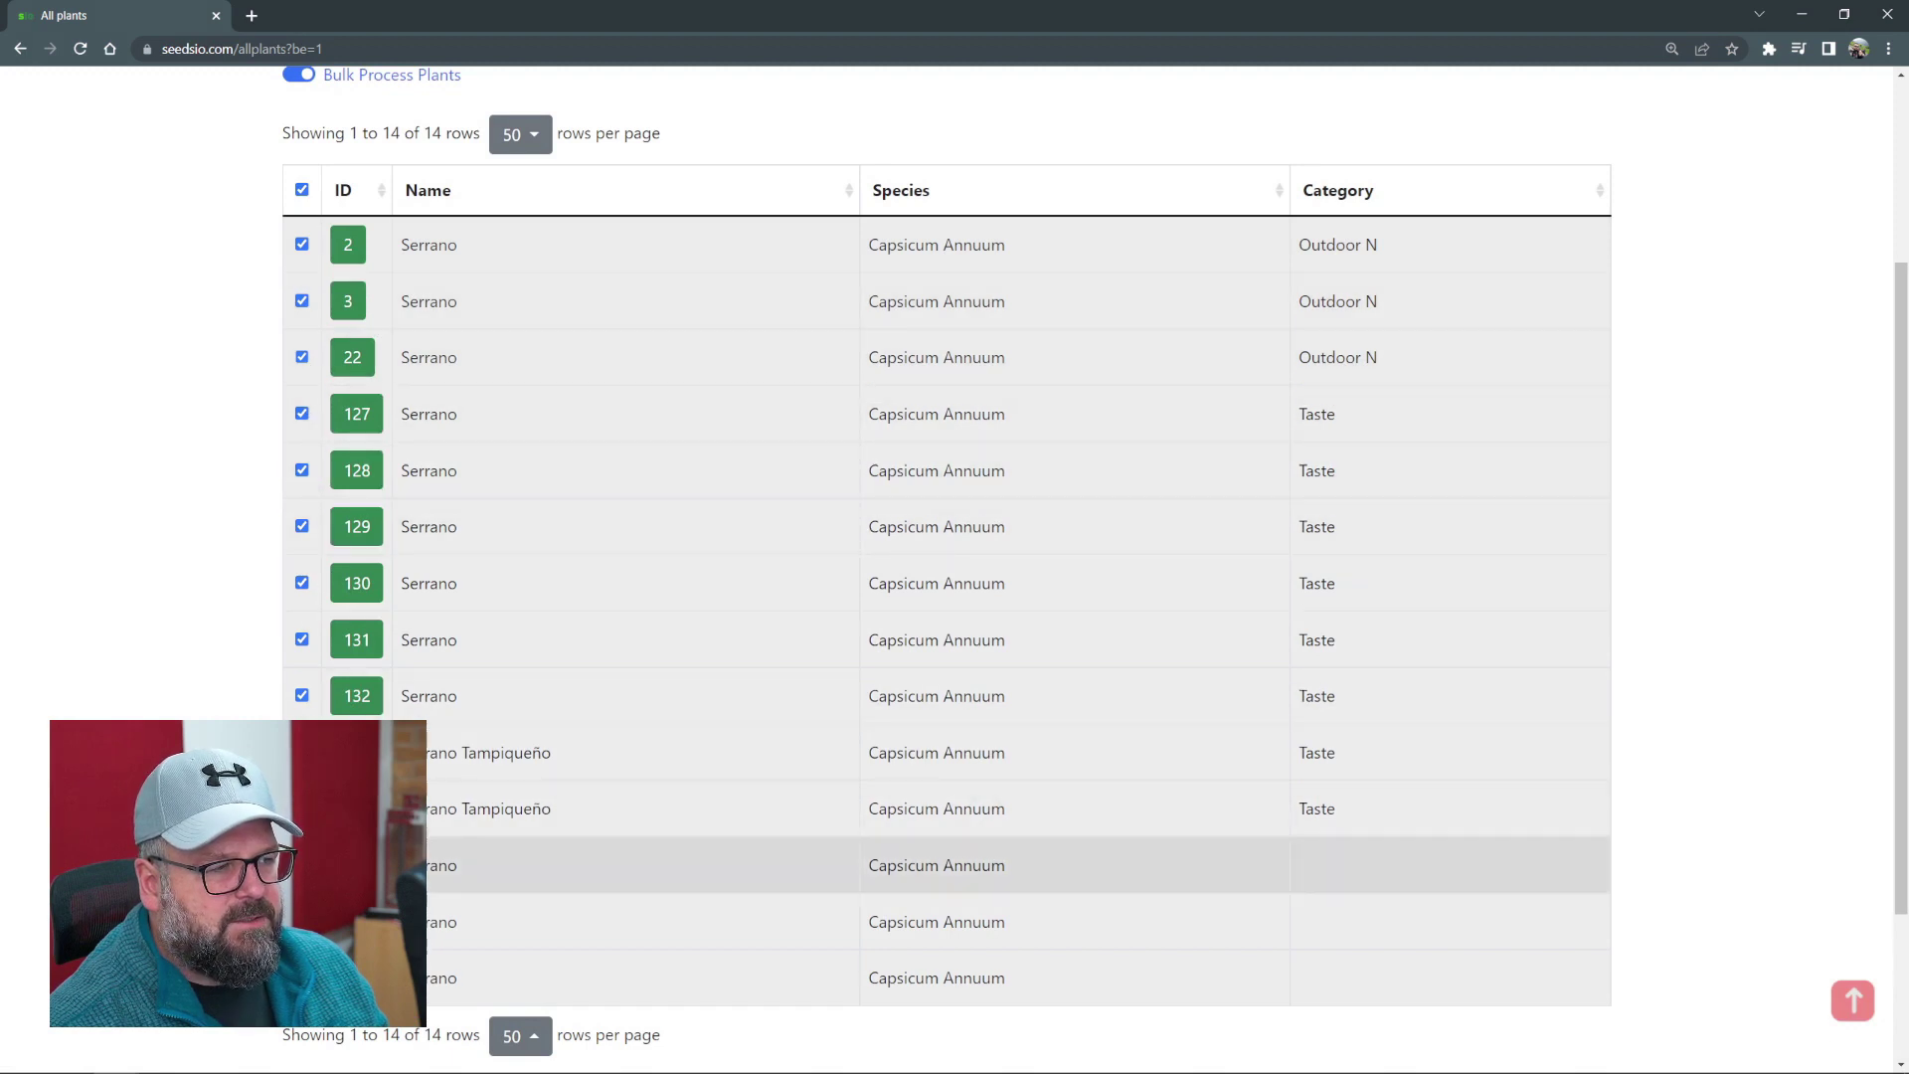
pyautogui.scroll(-2, 555, 809)
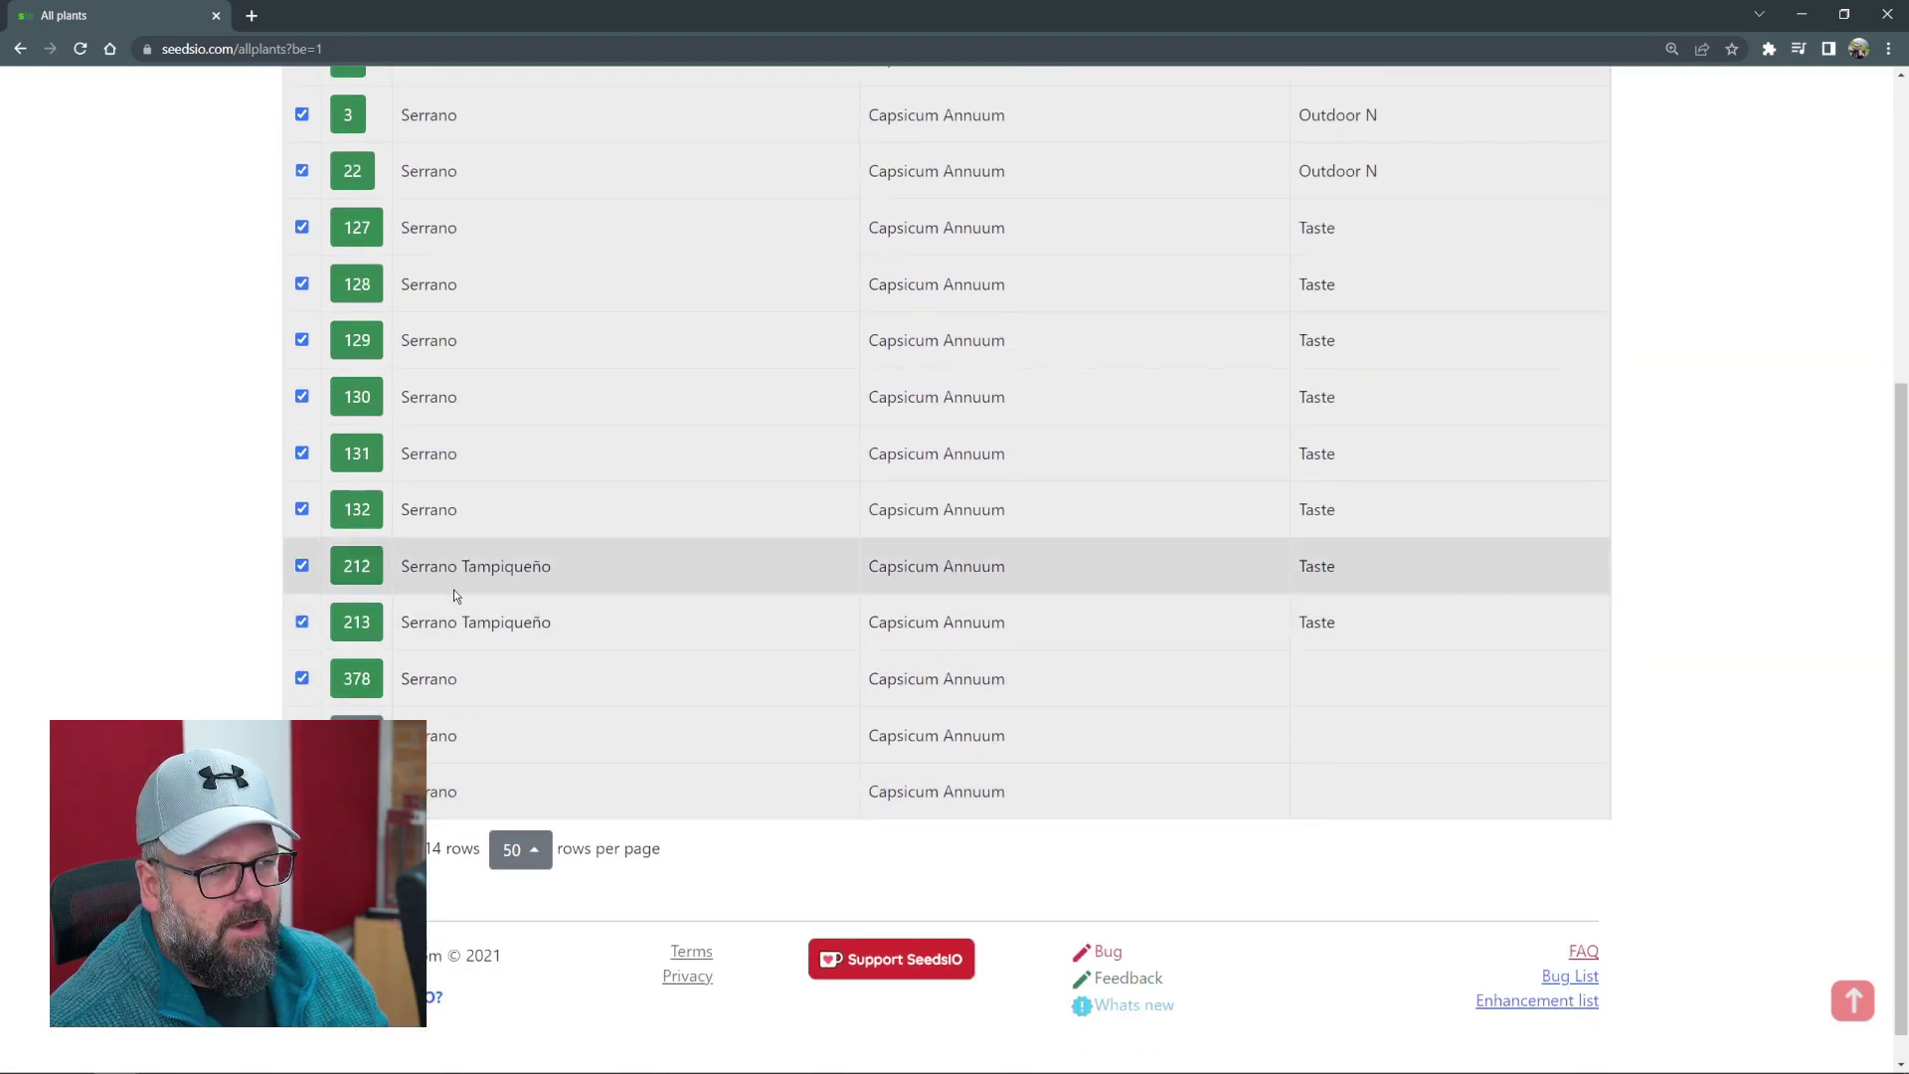
pyautogui.click(302, 566)
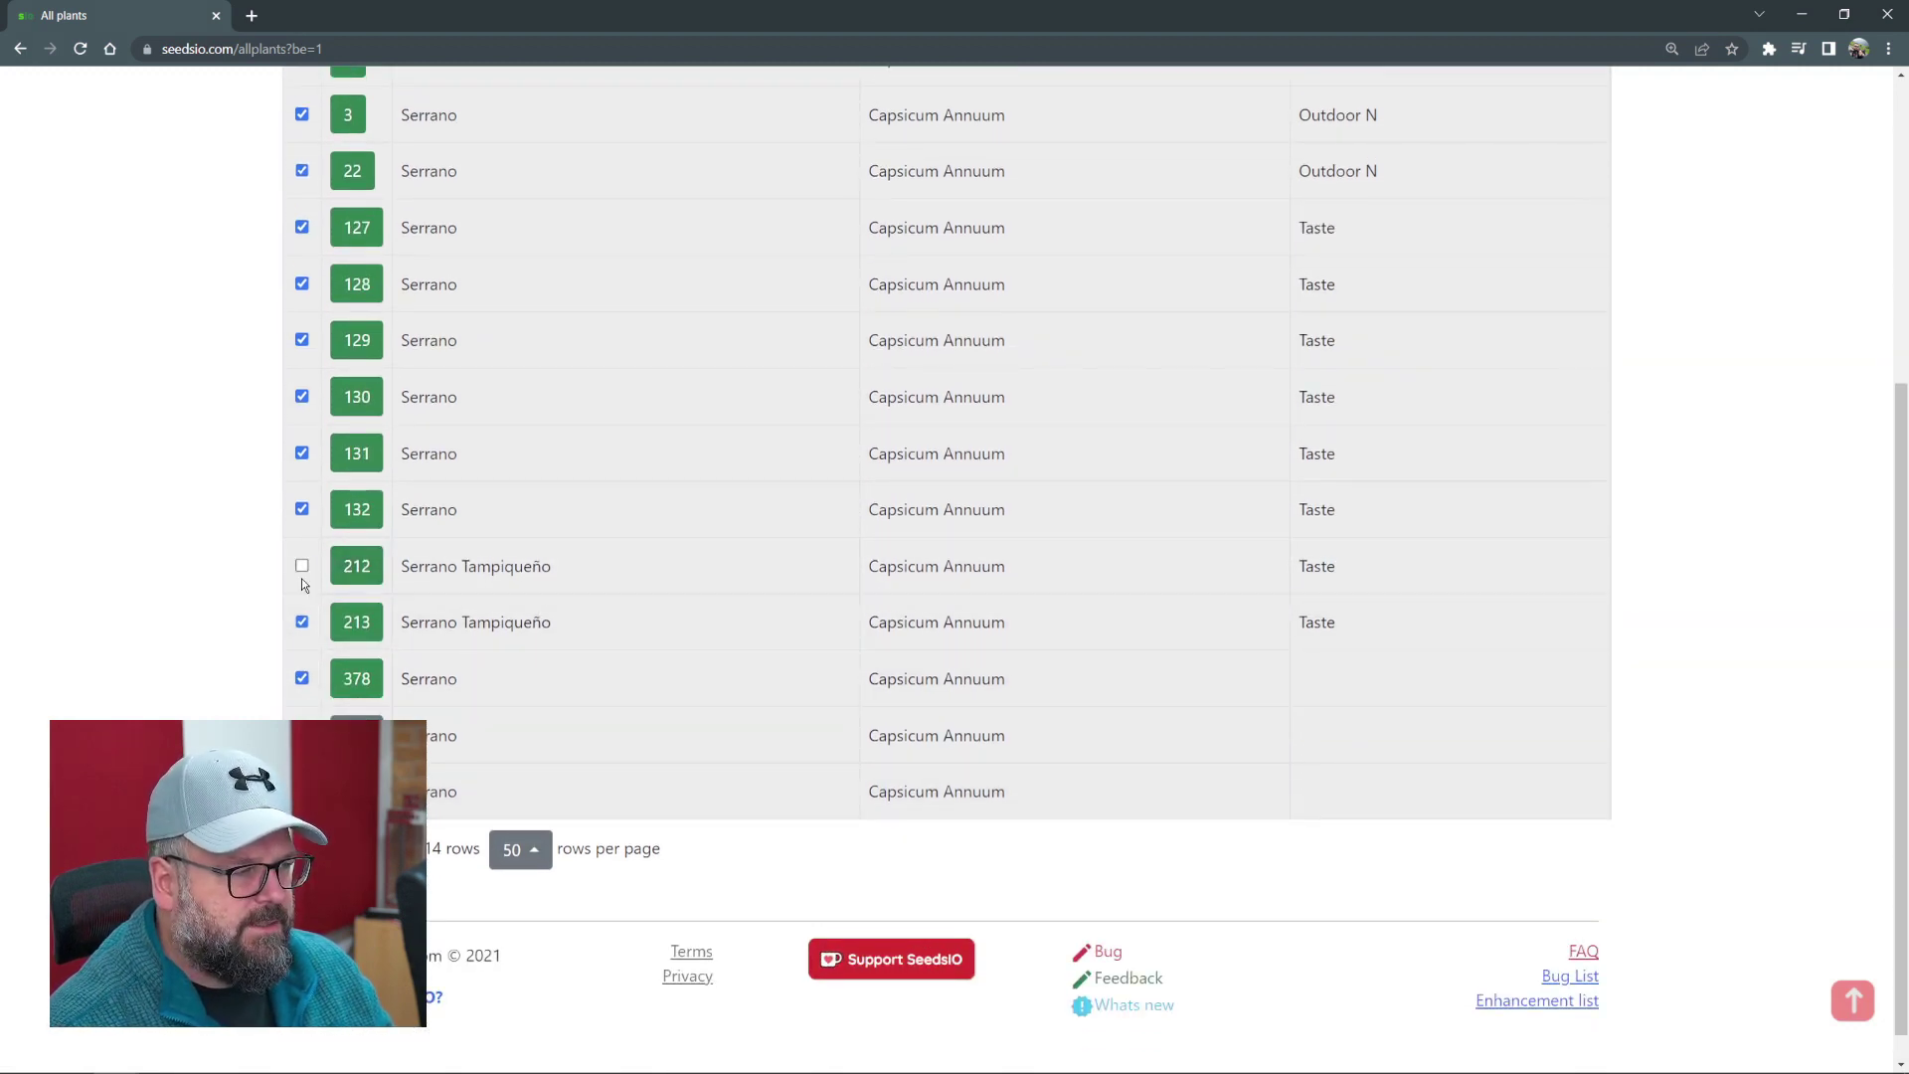
pyautogui.click(302, 622)
pyautogui.scroll(4, 547, 556)
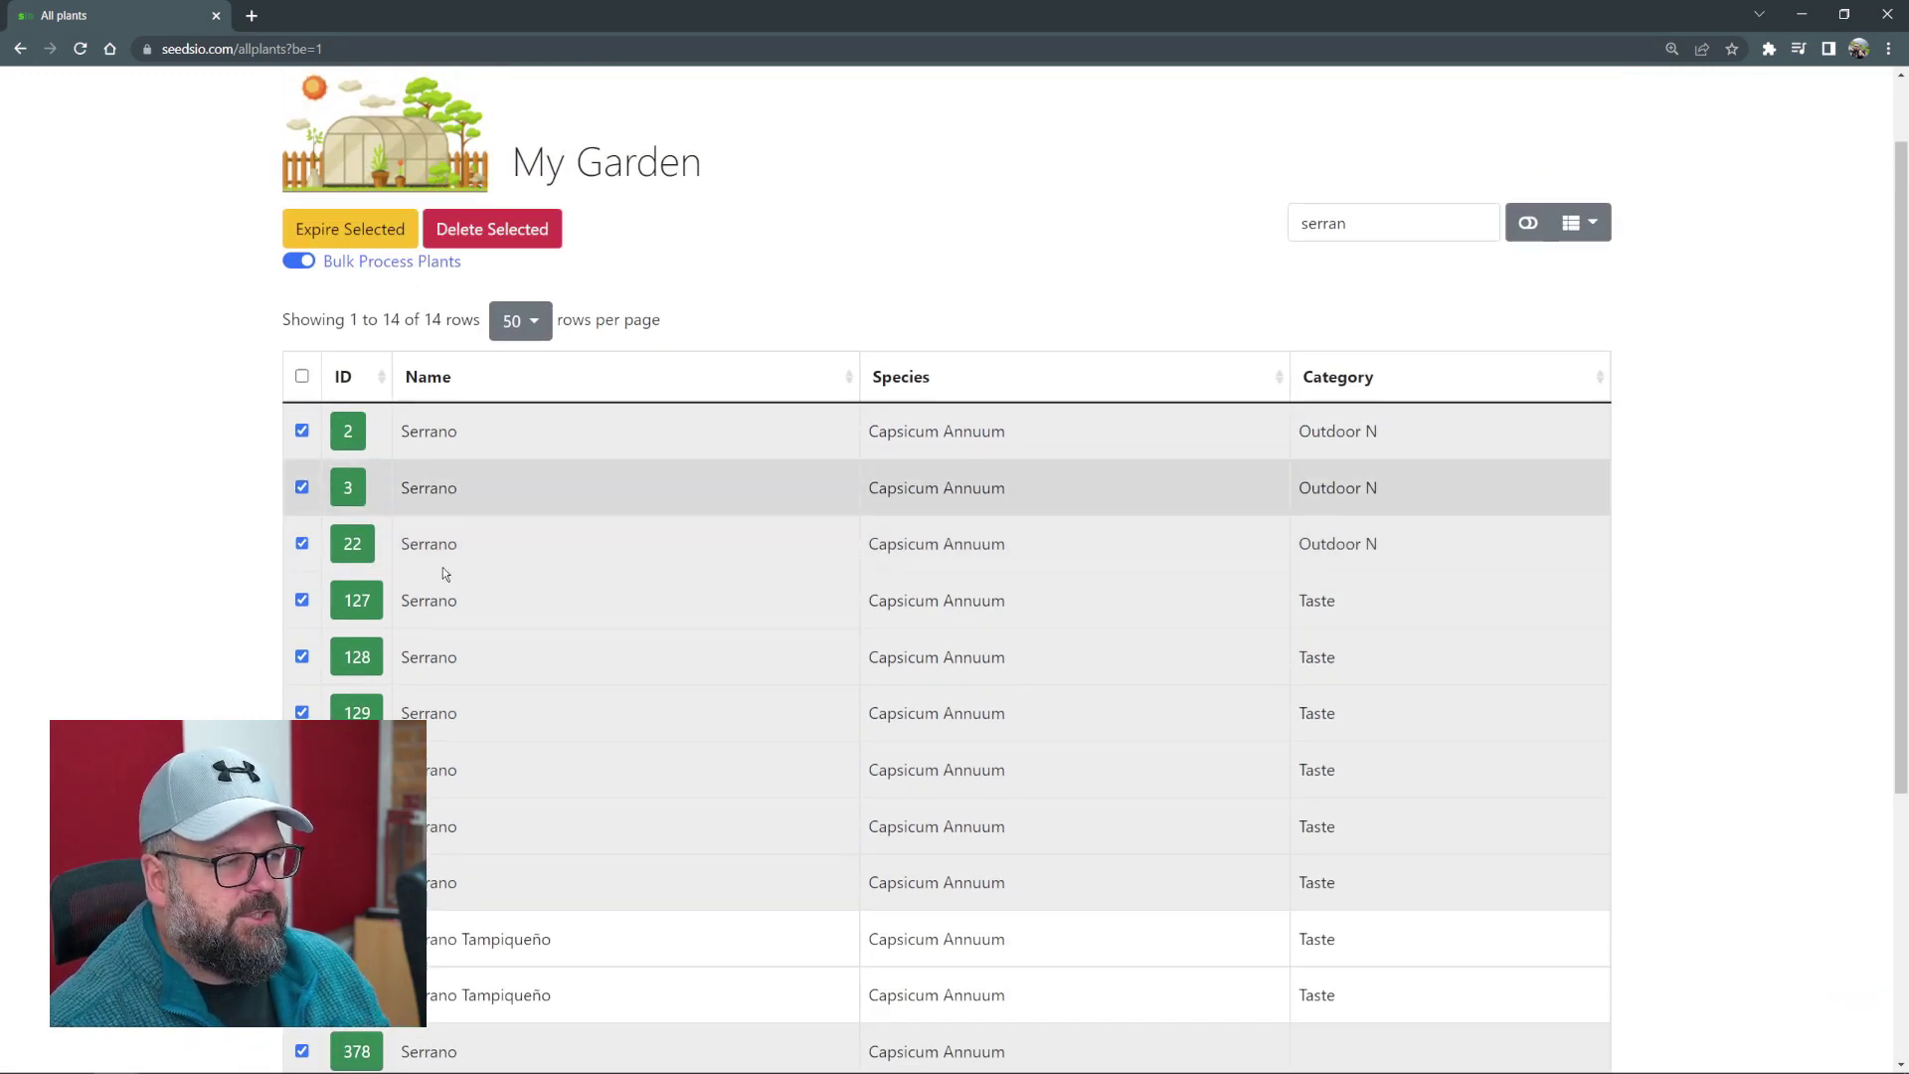
pyautogui.scroll(-4, 444, 567)
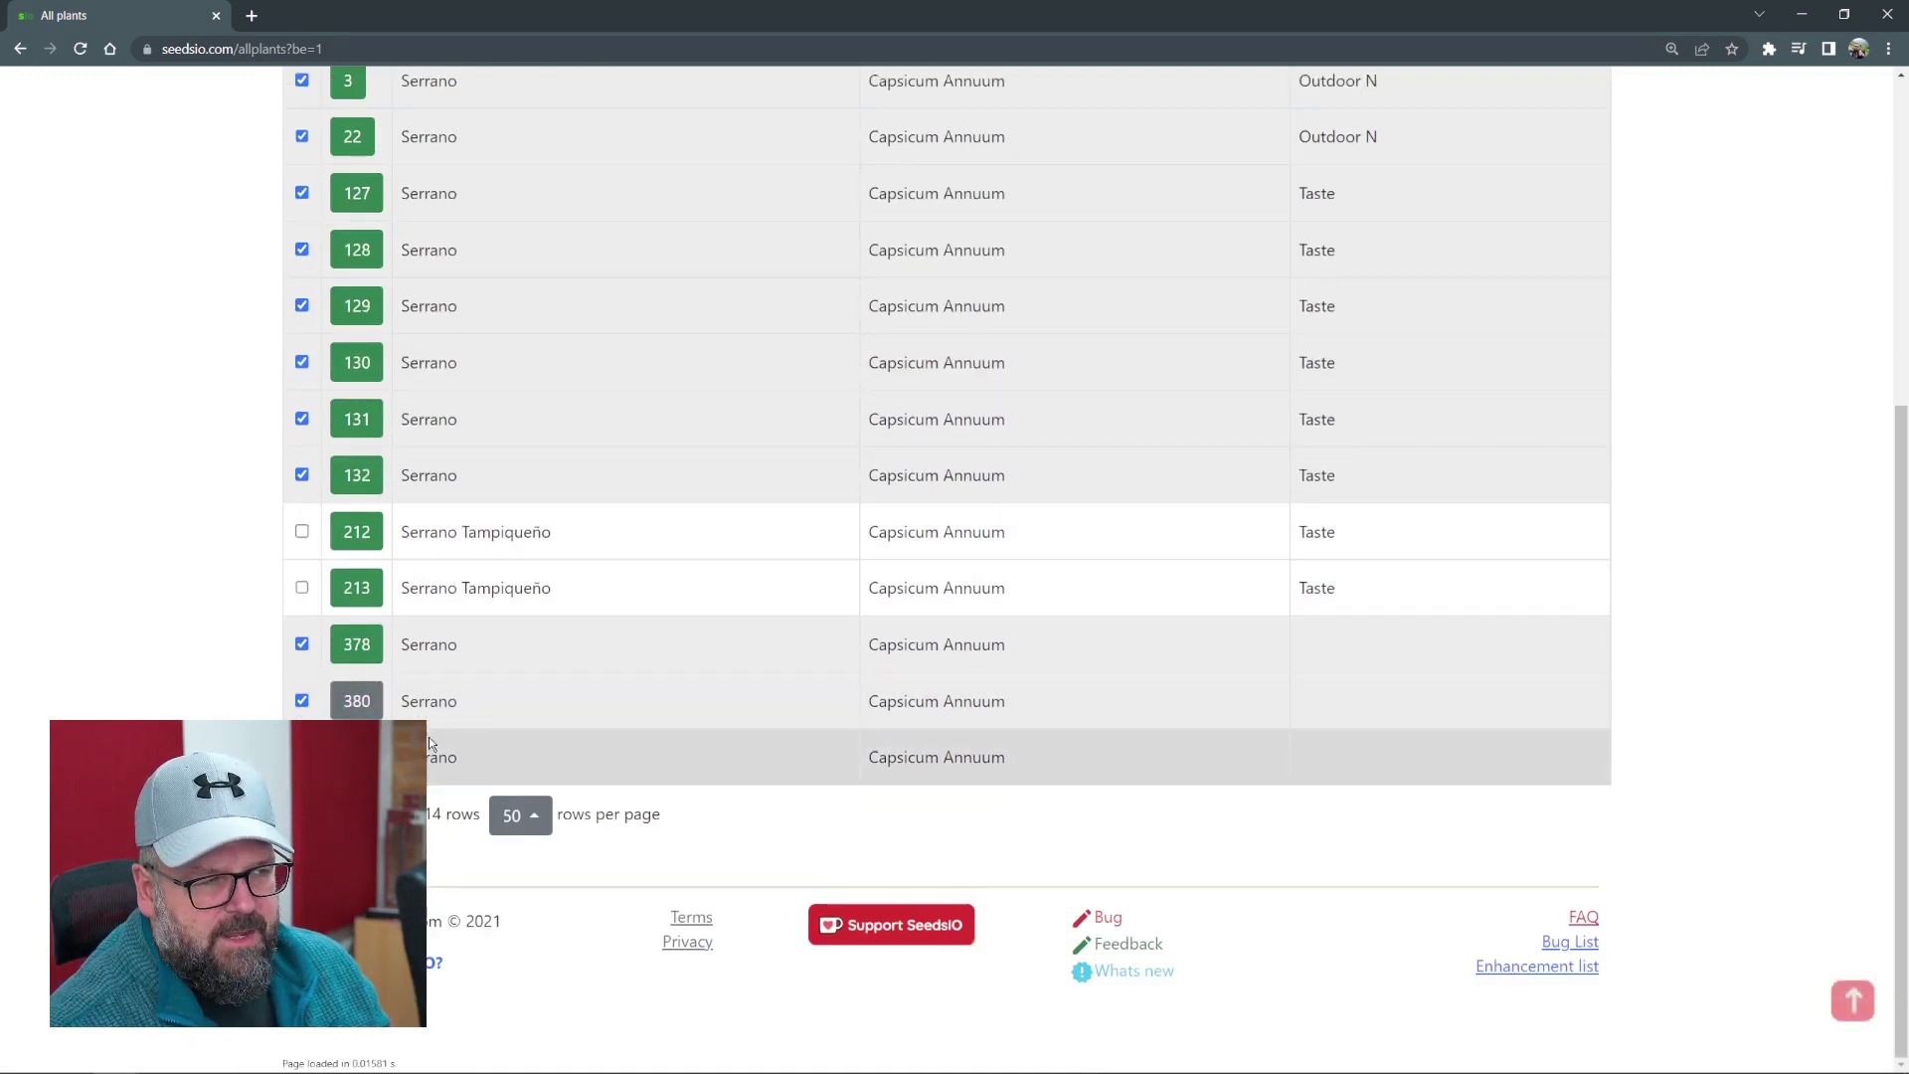
pyautogui.scroll(5, 468, 708)
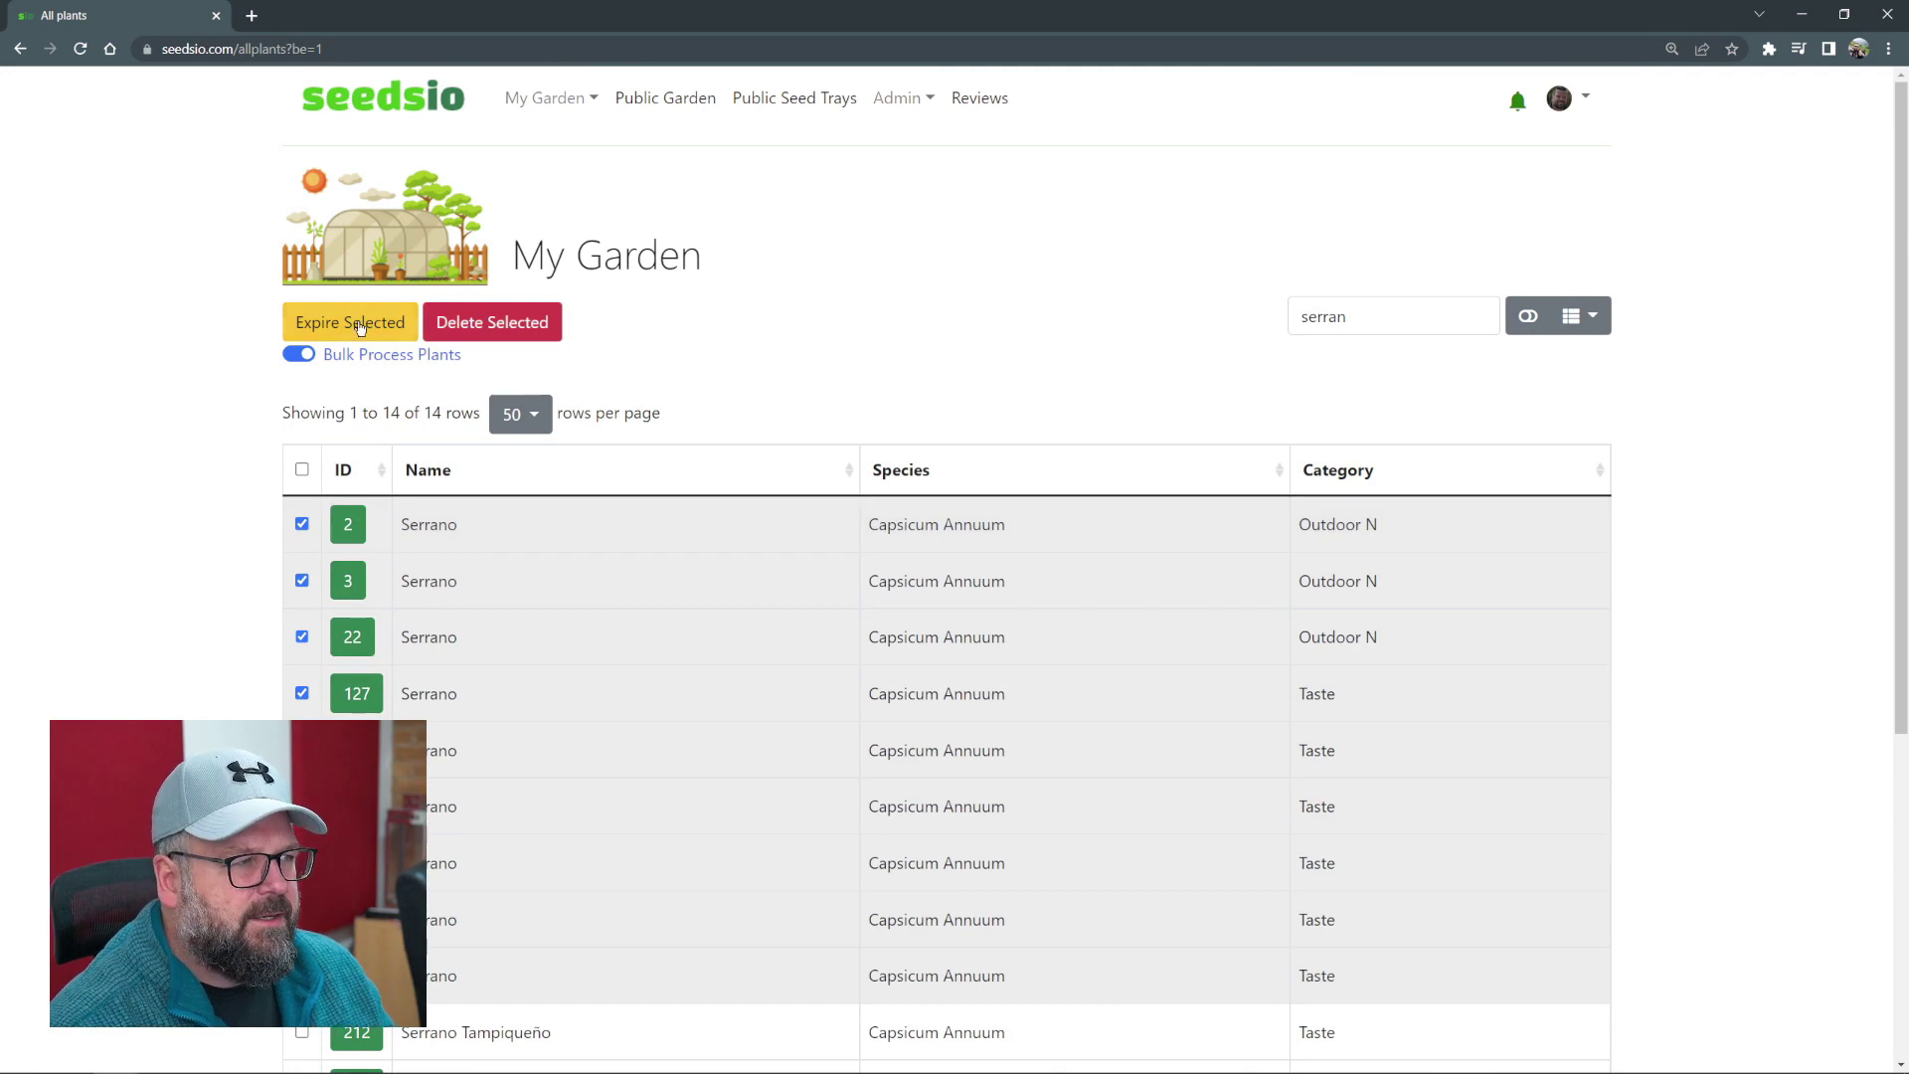
# - Expire the twelve checked Serrano plants, then search 'serran' again to see the greyed IDs
pyautogui.click(351, 325)
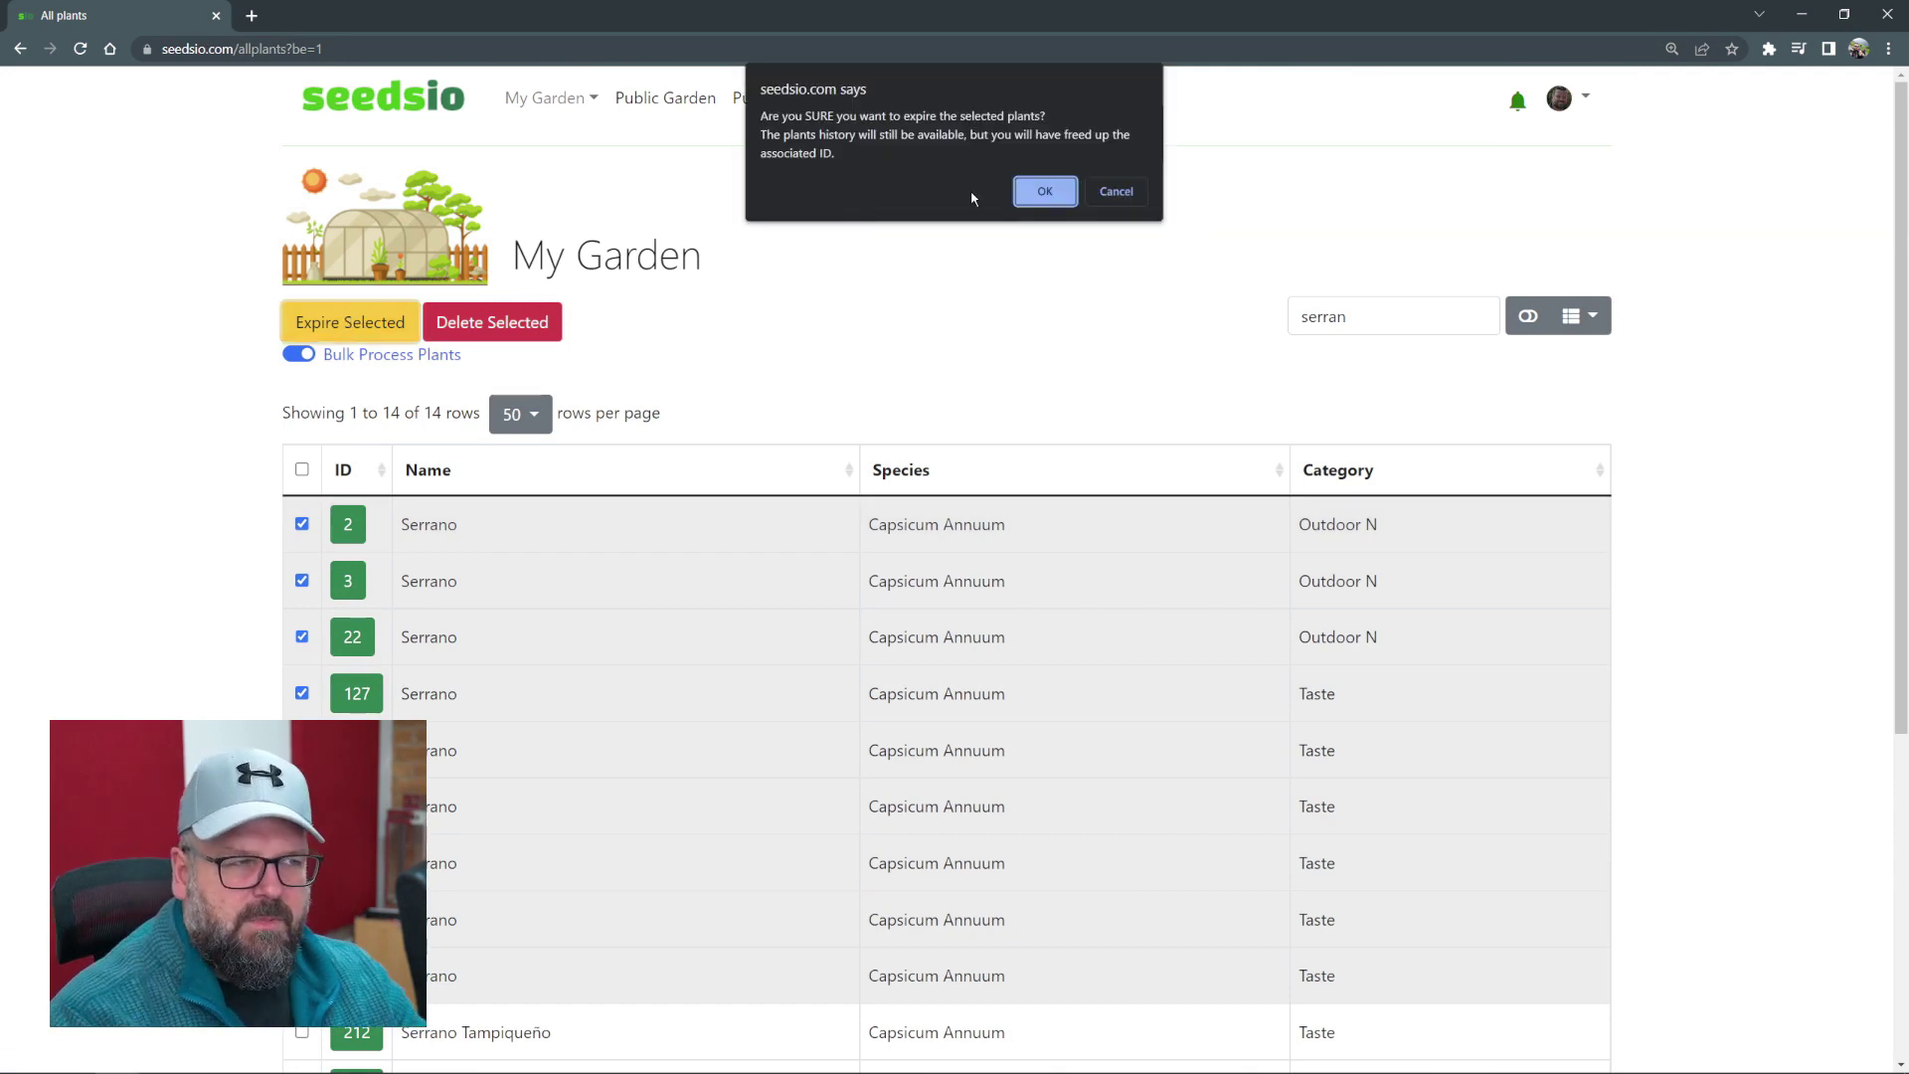
pyautogui.click(1041, 192)
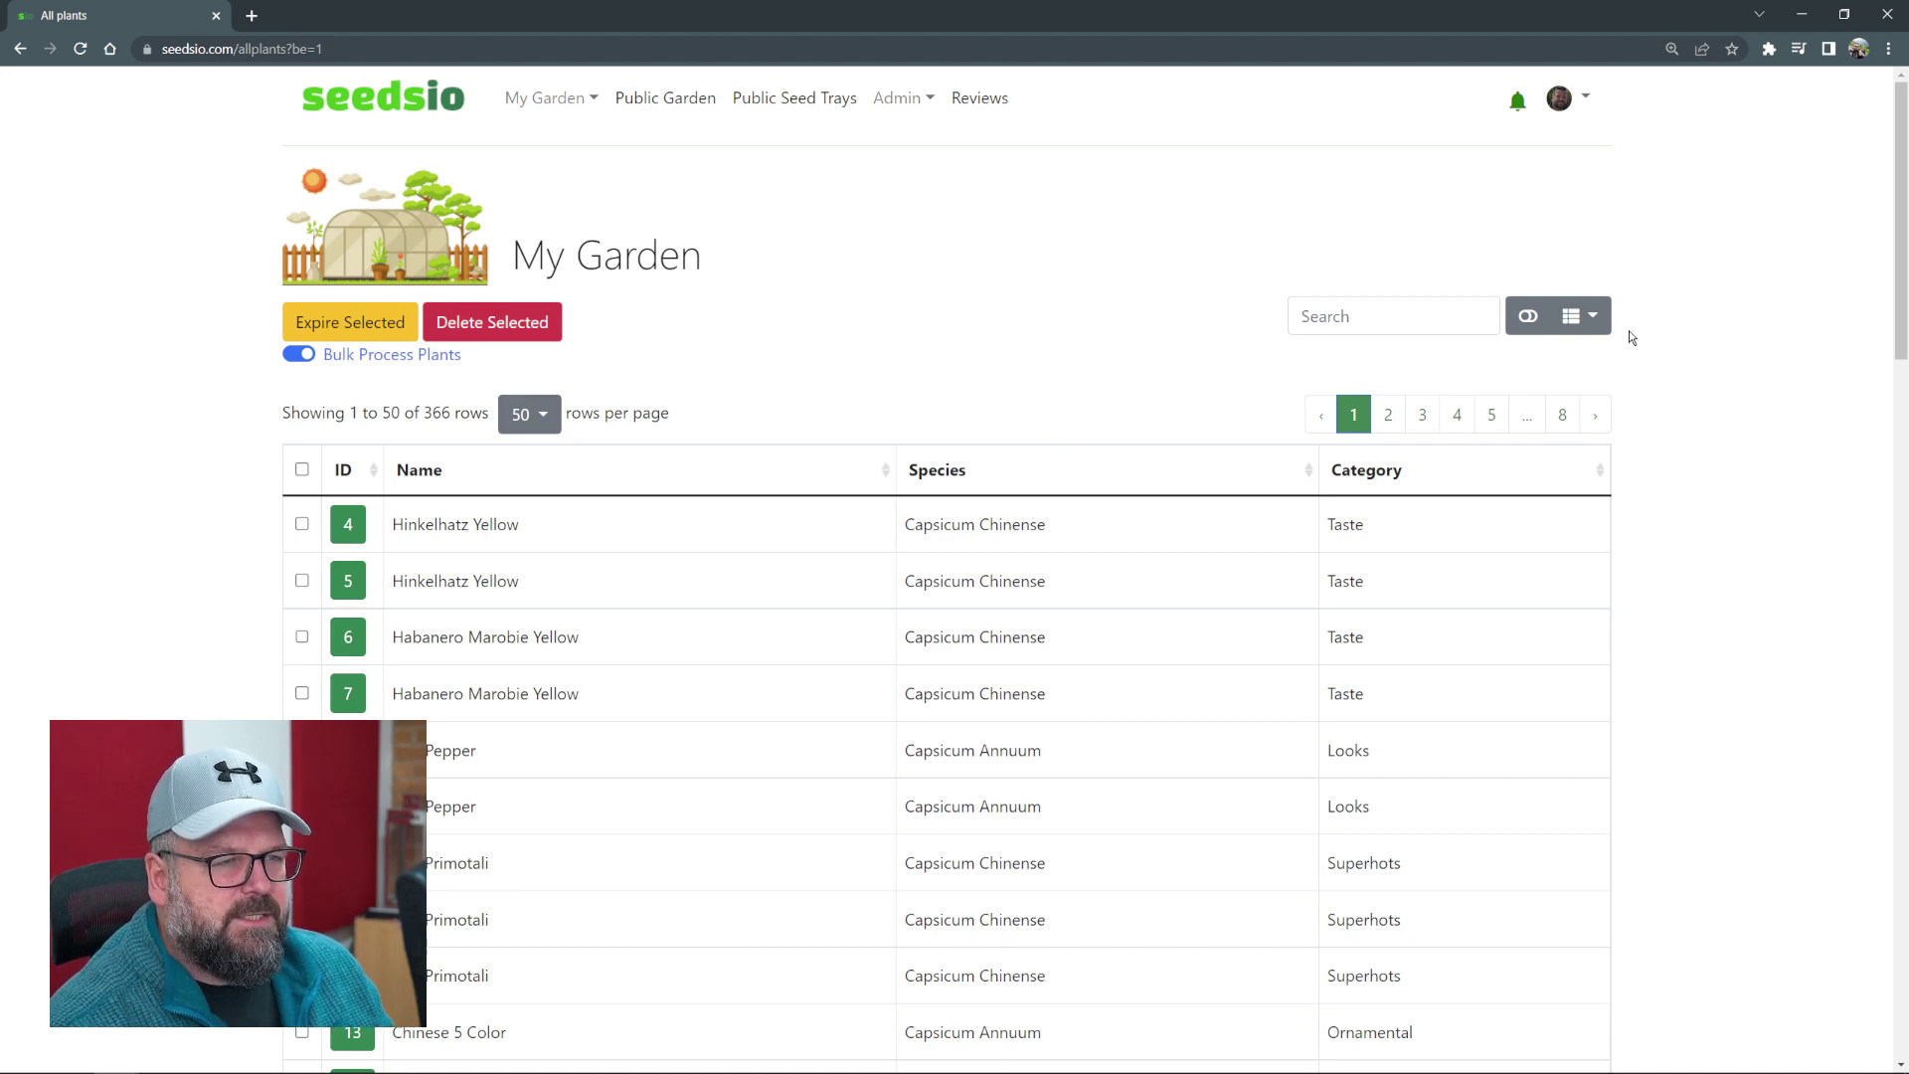
pyautogui.click(1415, 327)
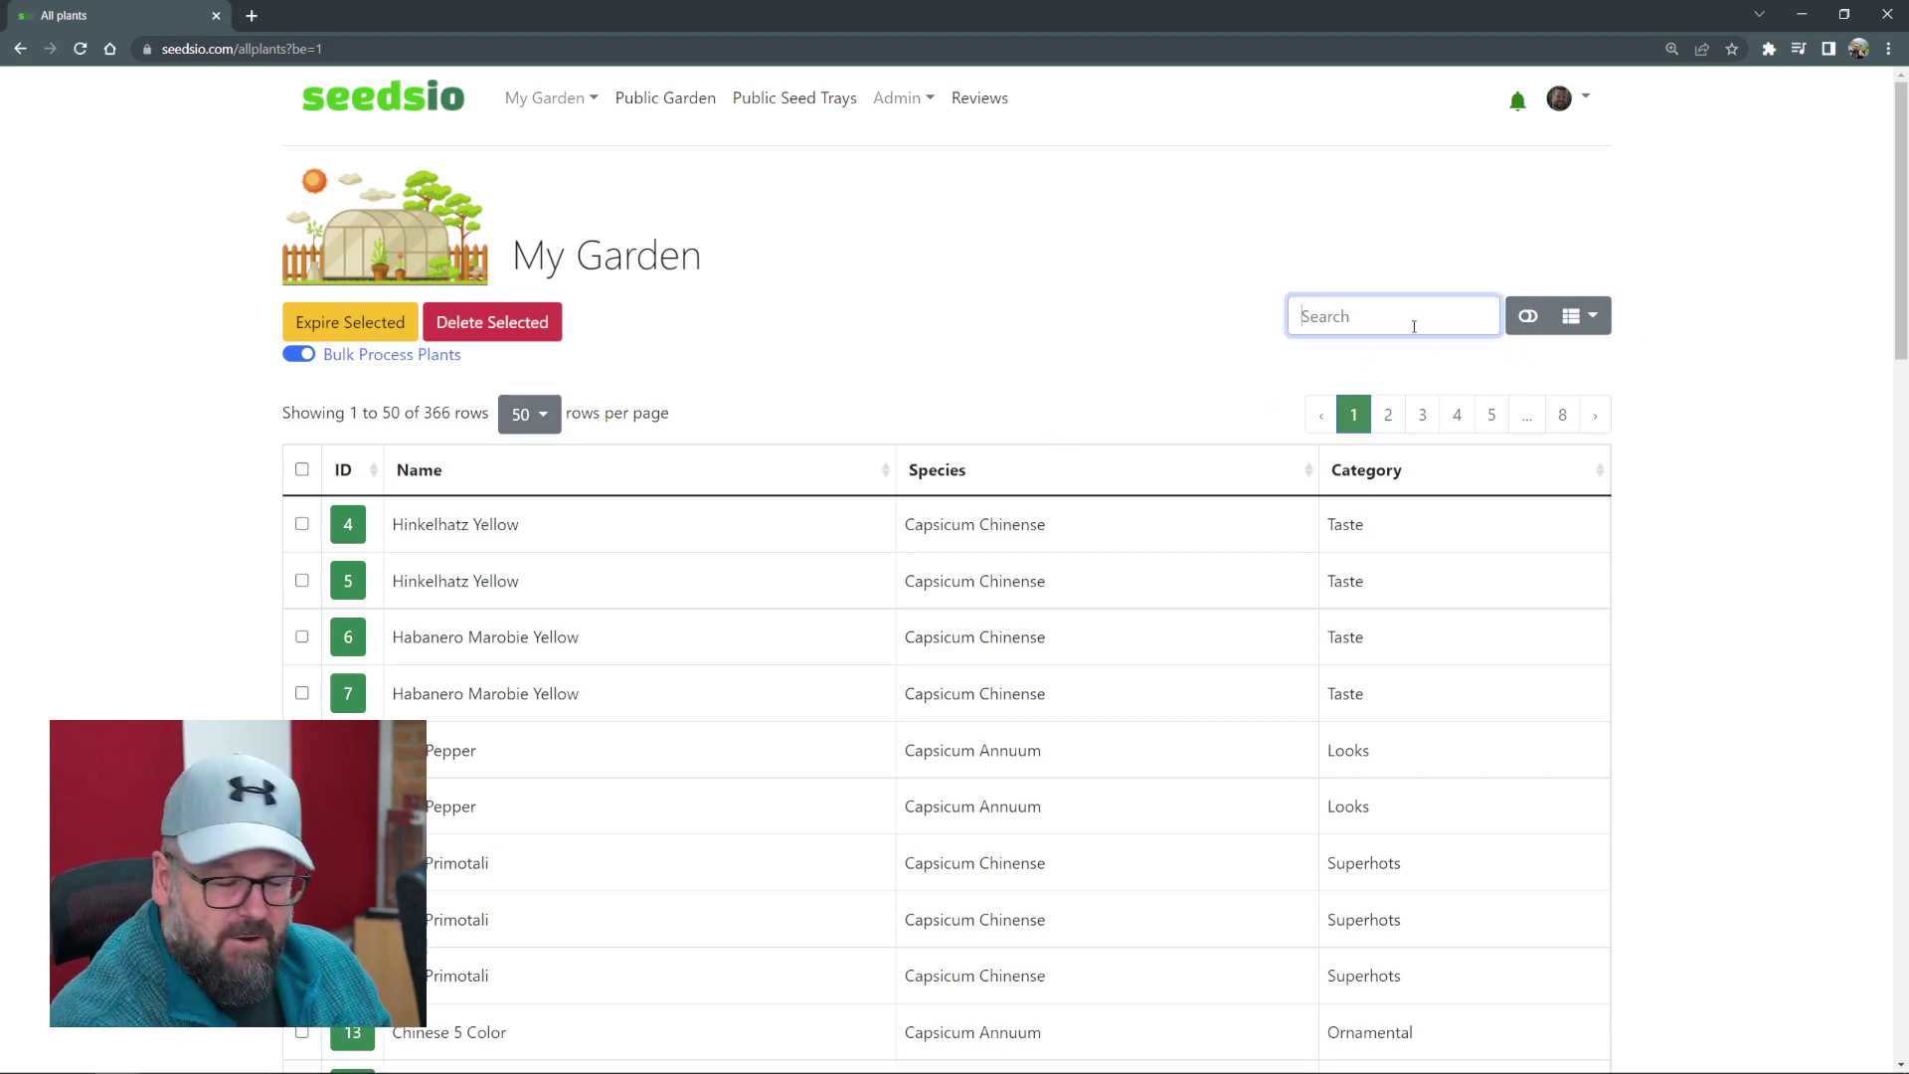
pyautogui.write('serran')
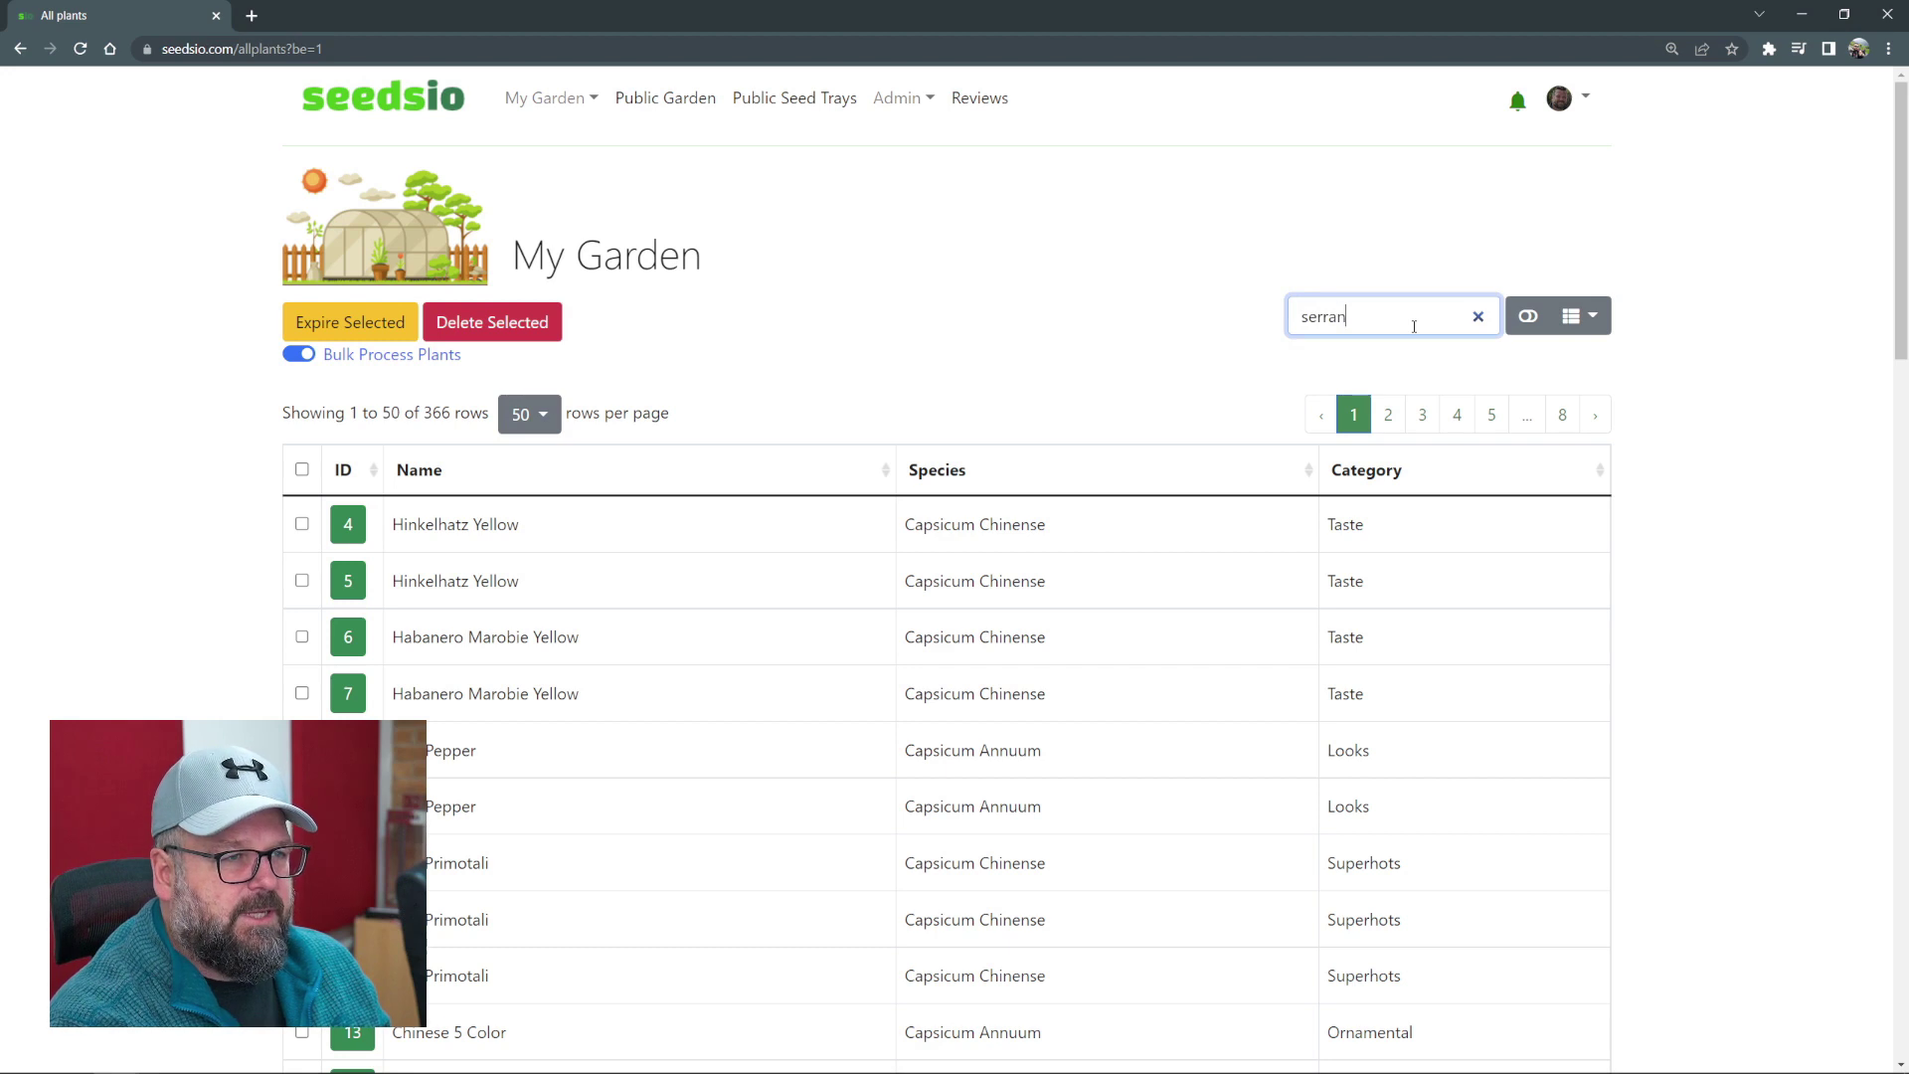
pyautogui.scroll(-2, 484, 510)
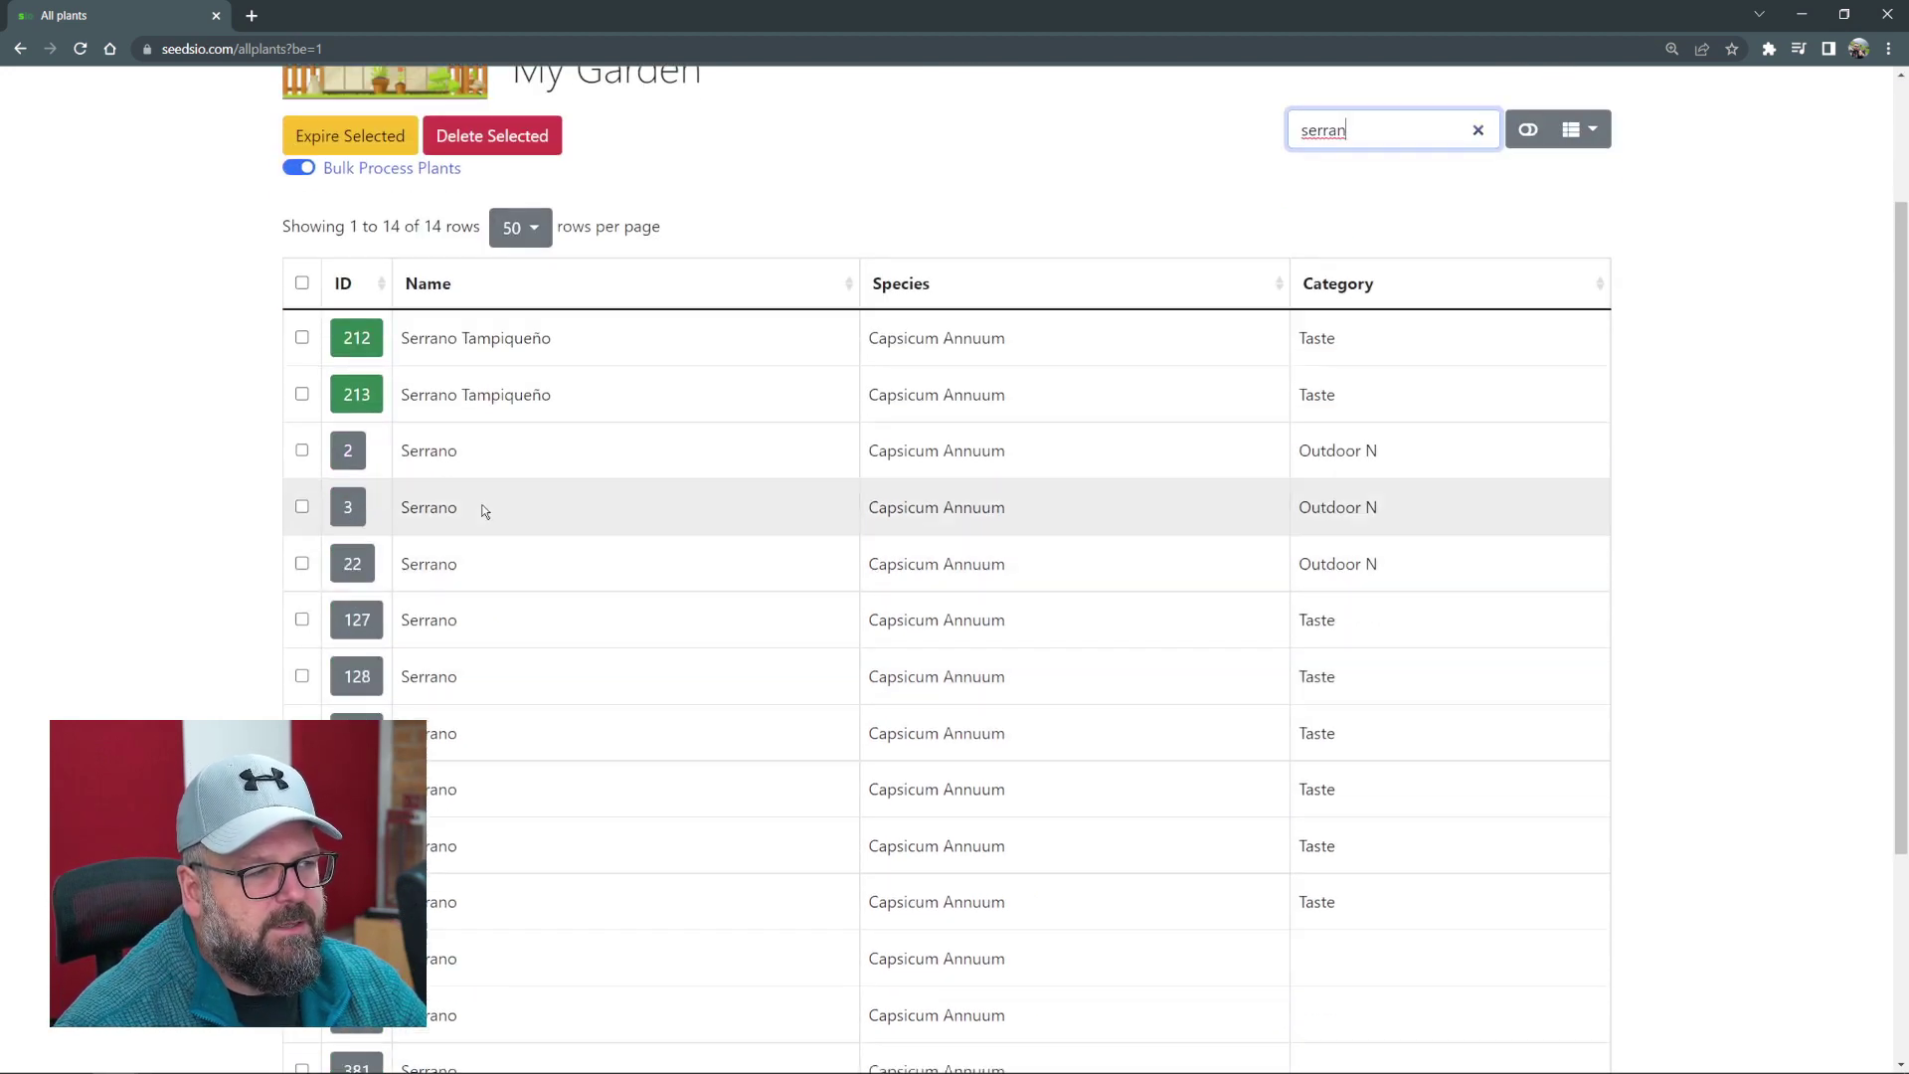
pyautogui.scroll(-2, 483, 507)
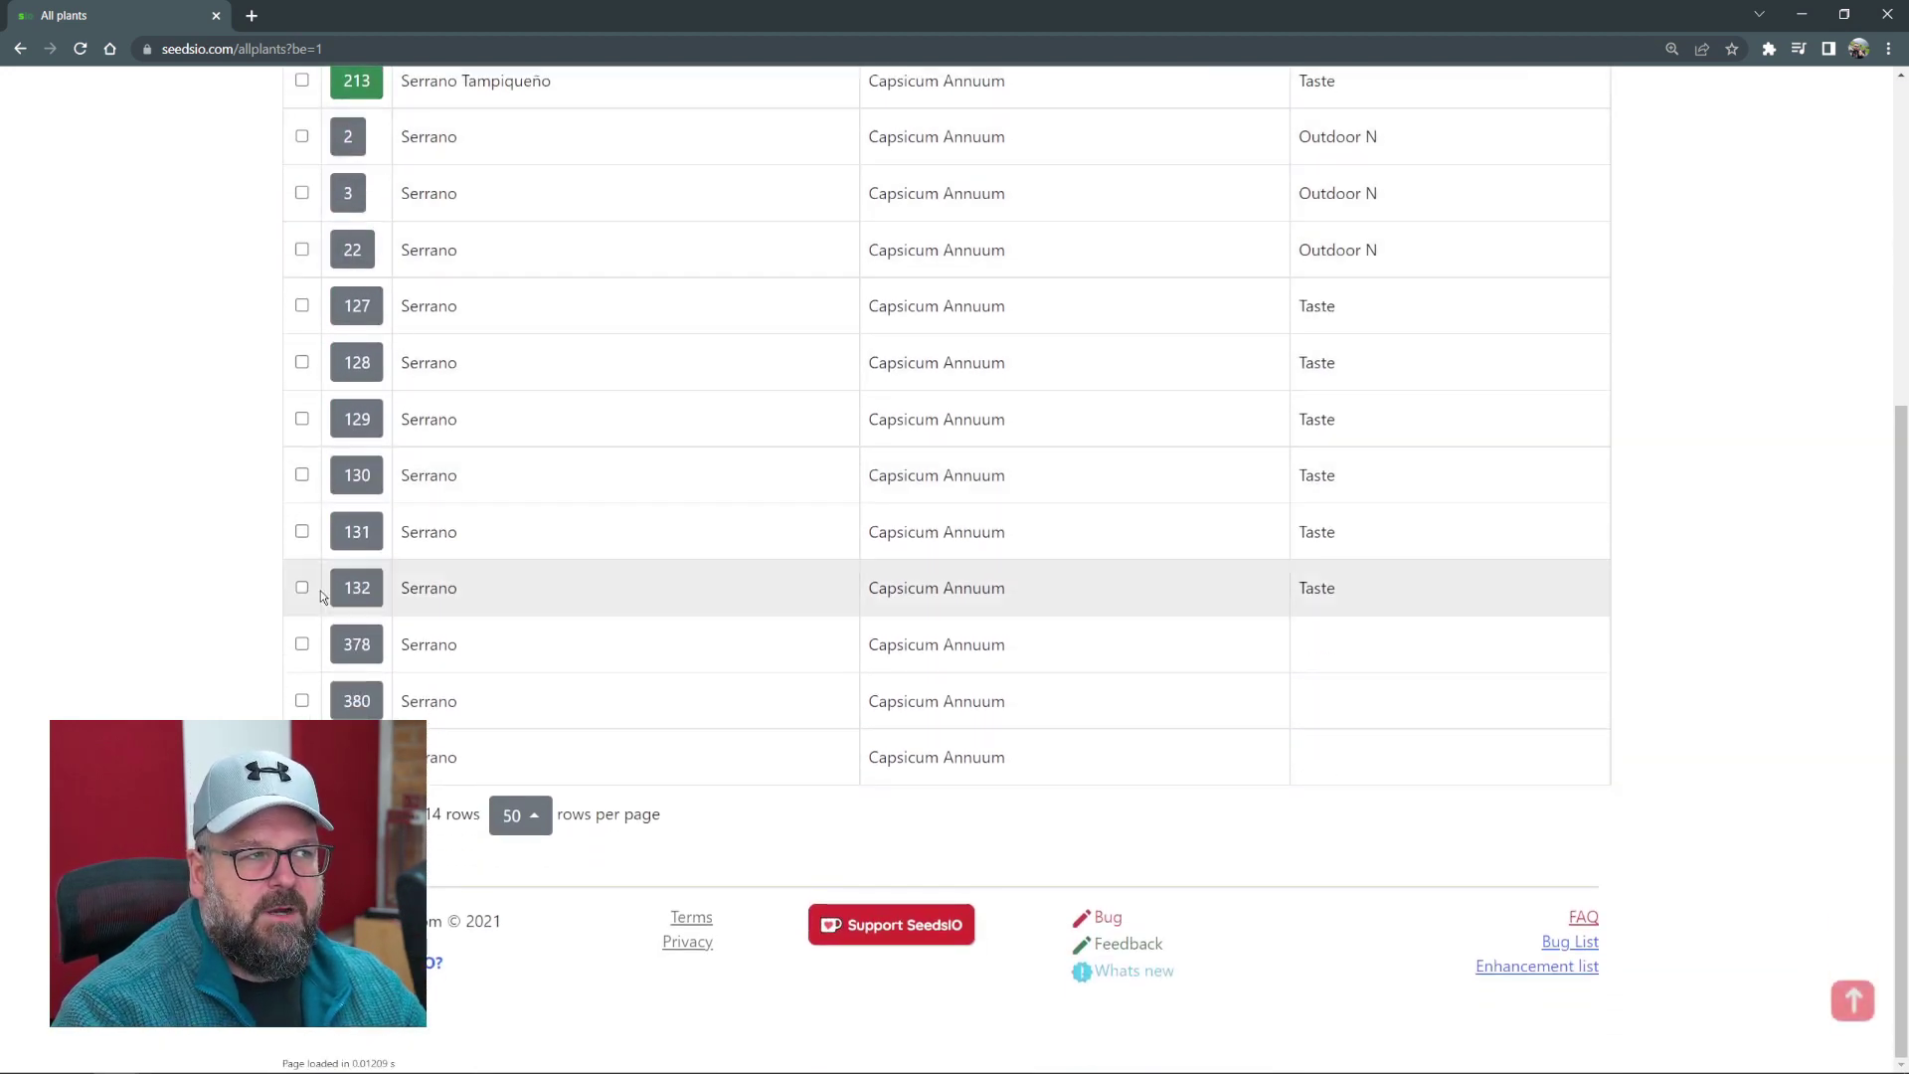
pyautogui.scroll(5, 567, 597)
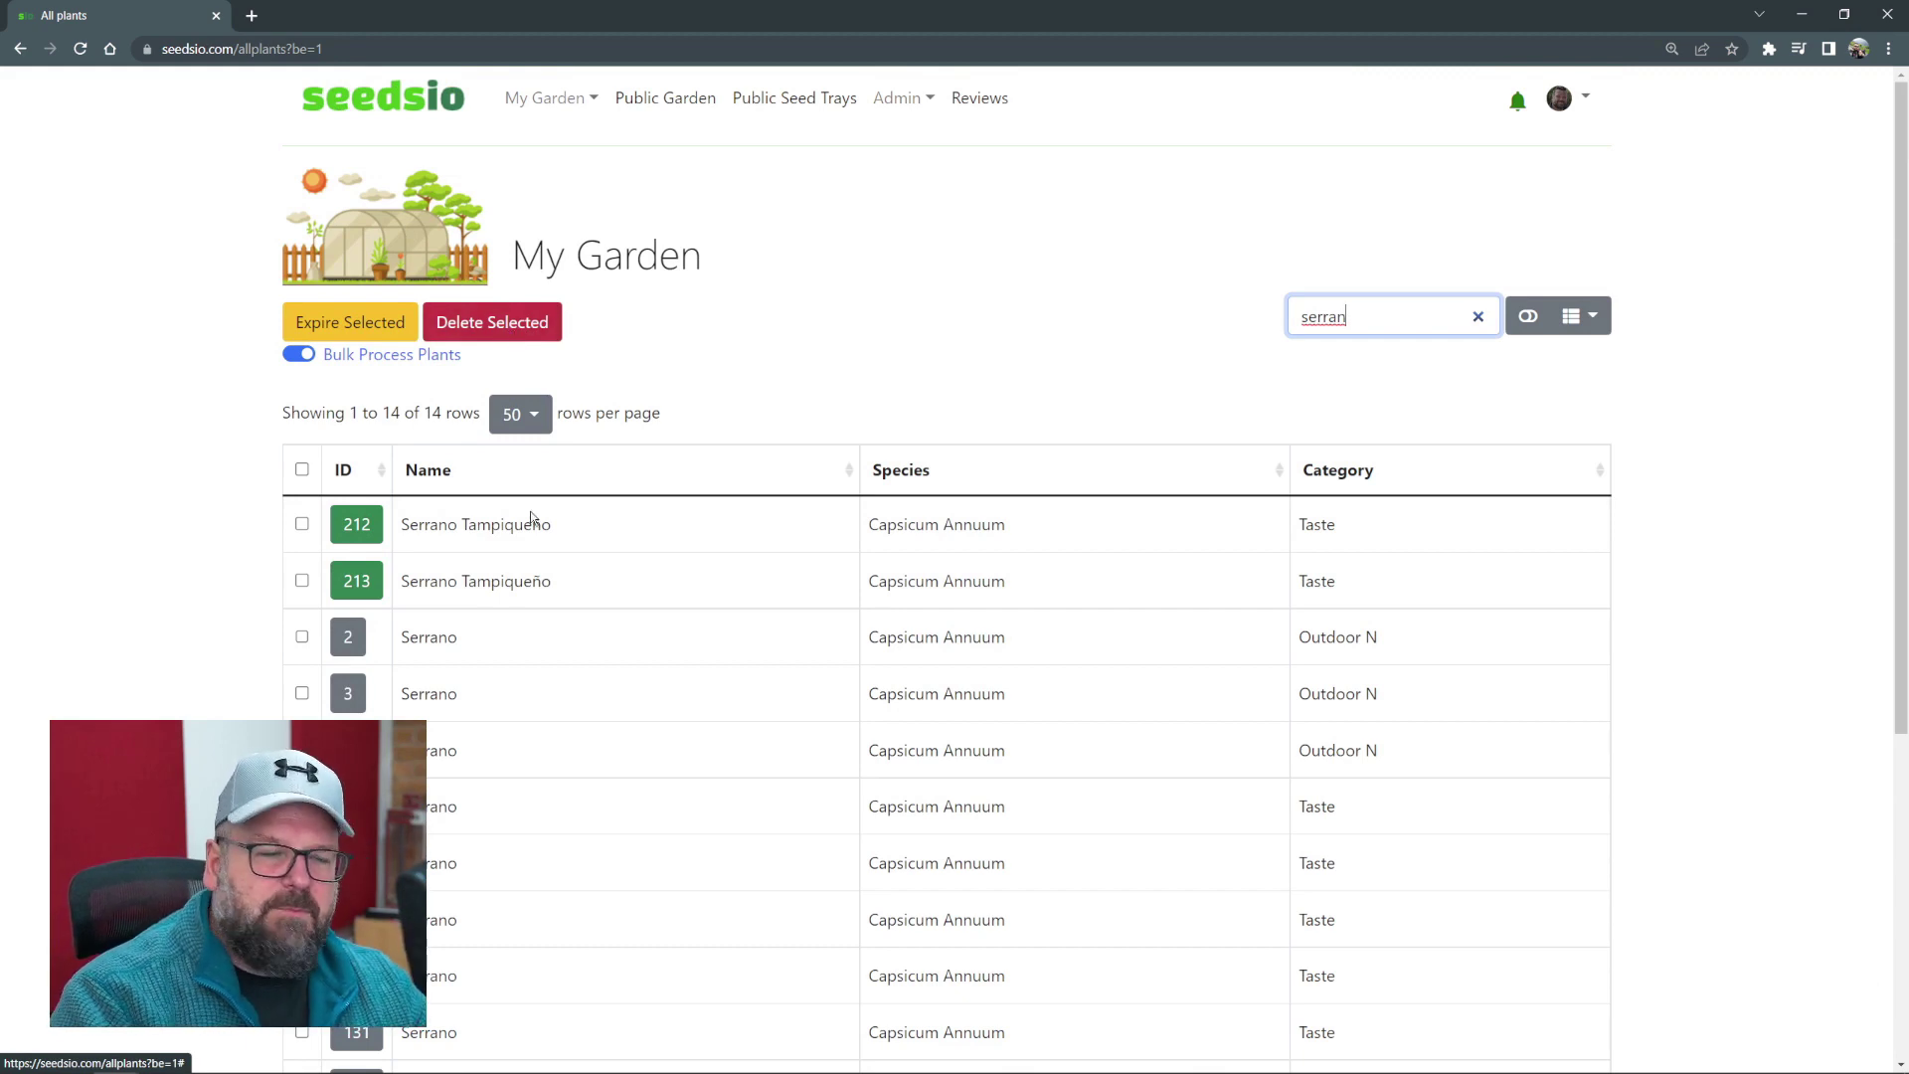
pyautogui.scroll(-5, 361, 654)
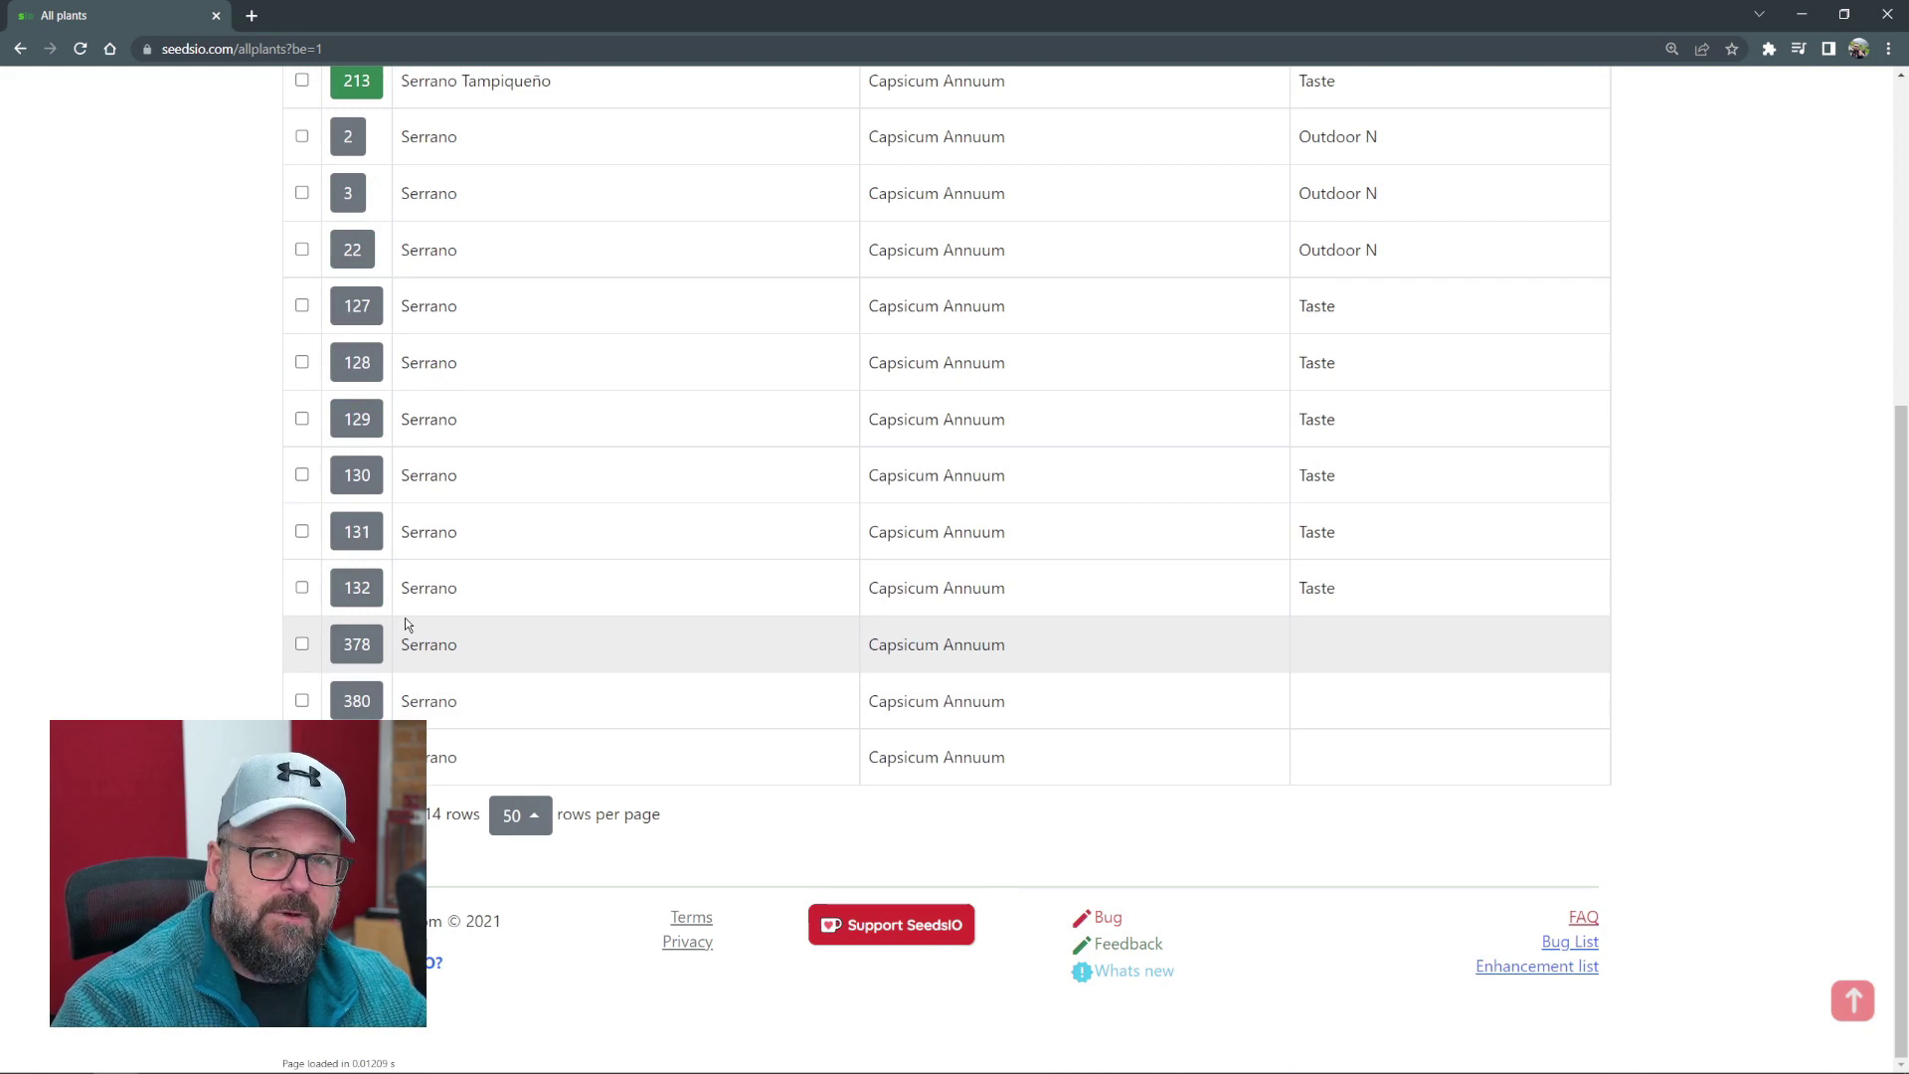
# - Clear the 'serran' search and close the column list unchanged
pyautogui.scroll(5, 473, 616)
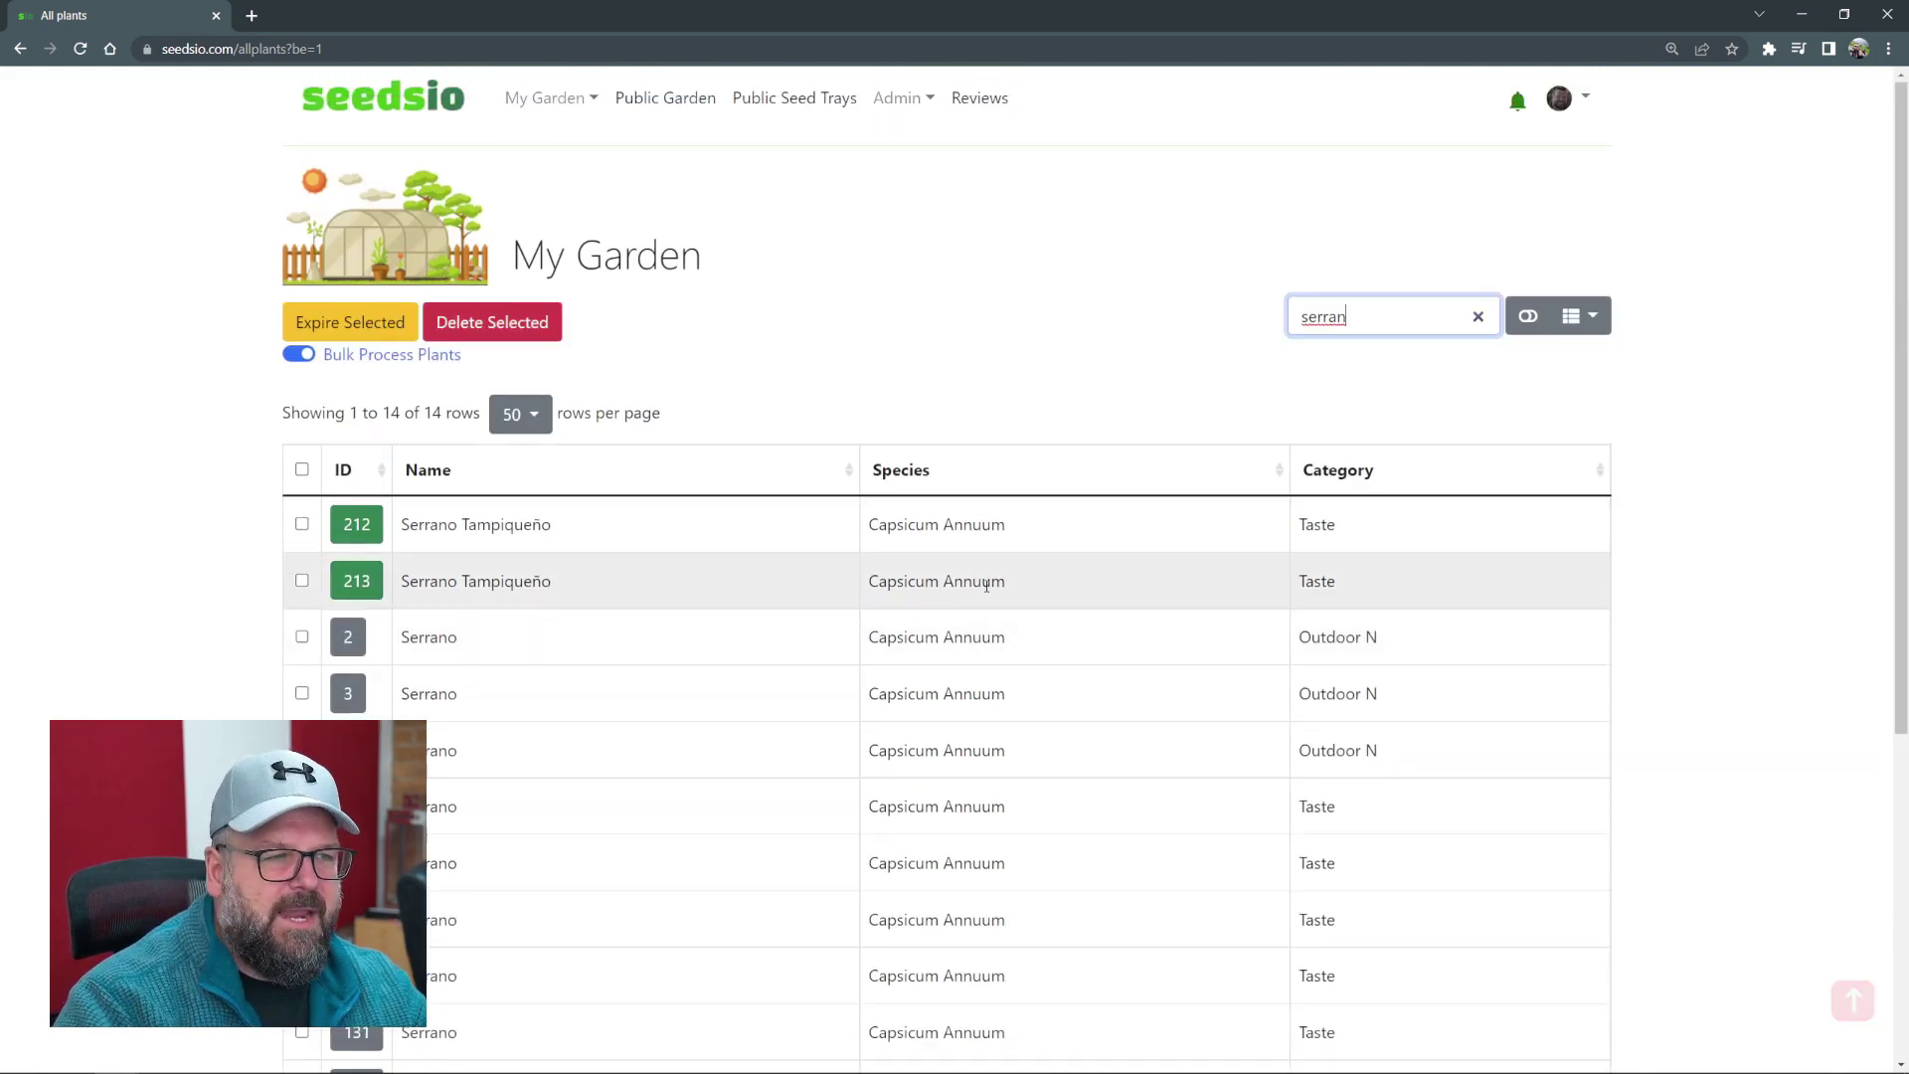
pyautogui.click(1479, 318)
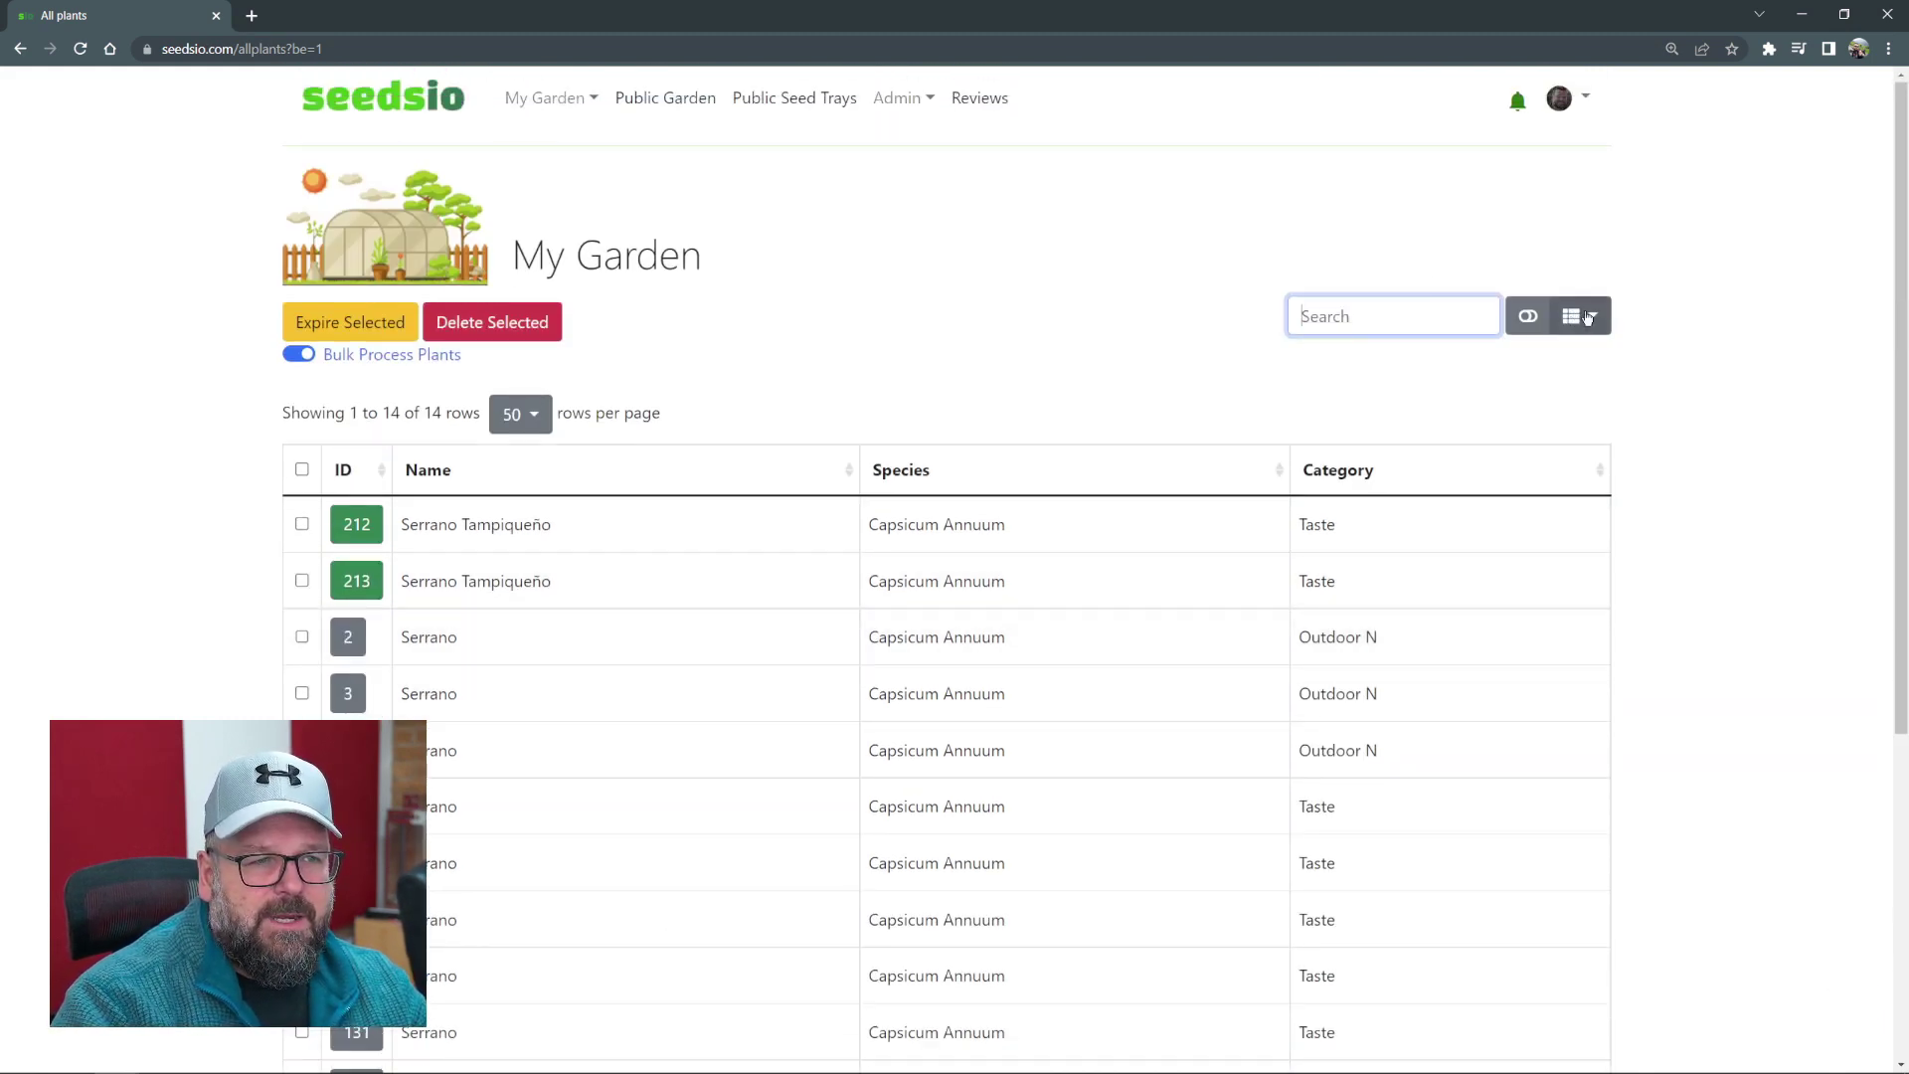
pyautogui.click(1581, 315)
pyautogui.scroll(-2, 1623, 513)
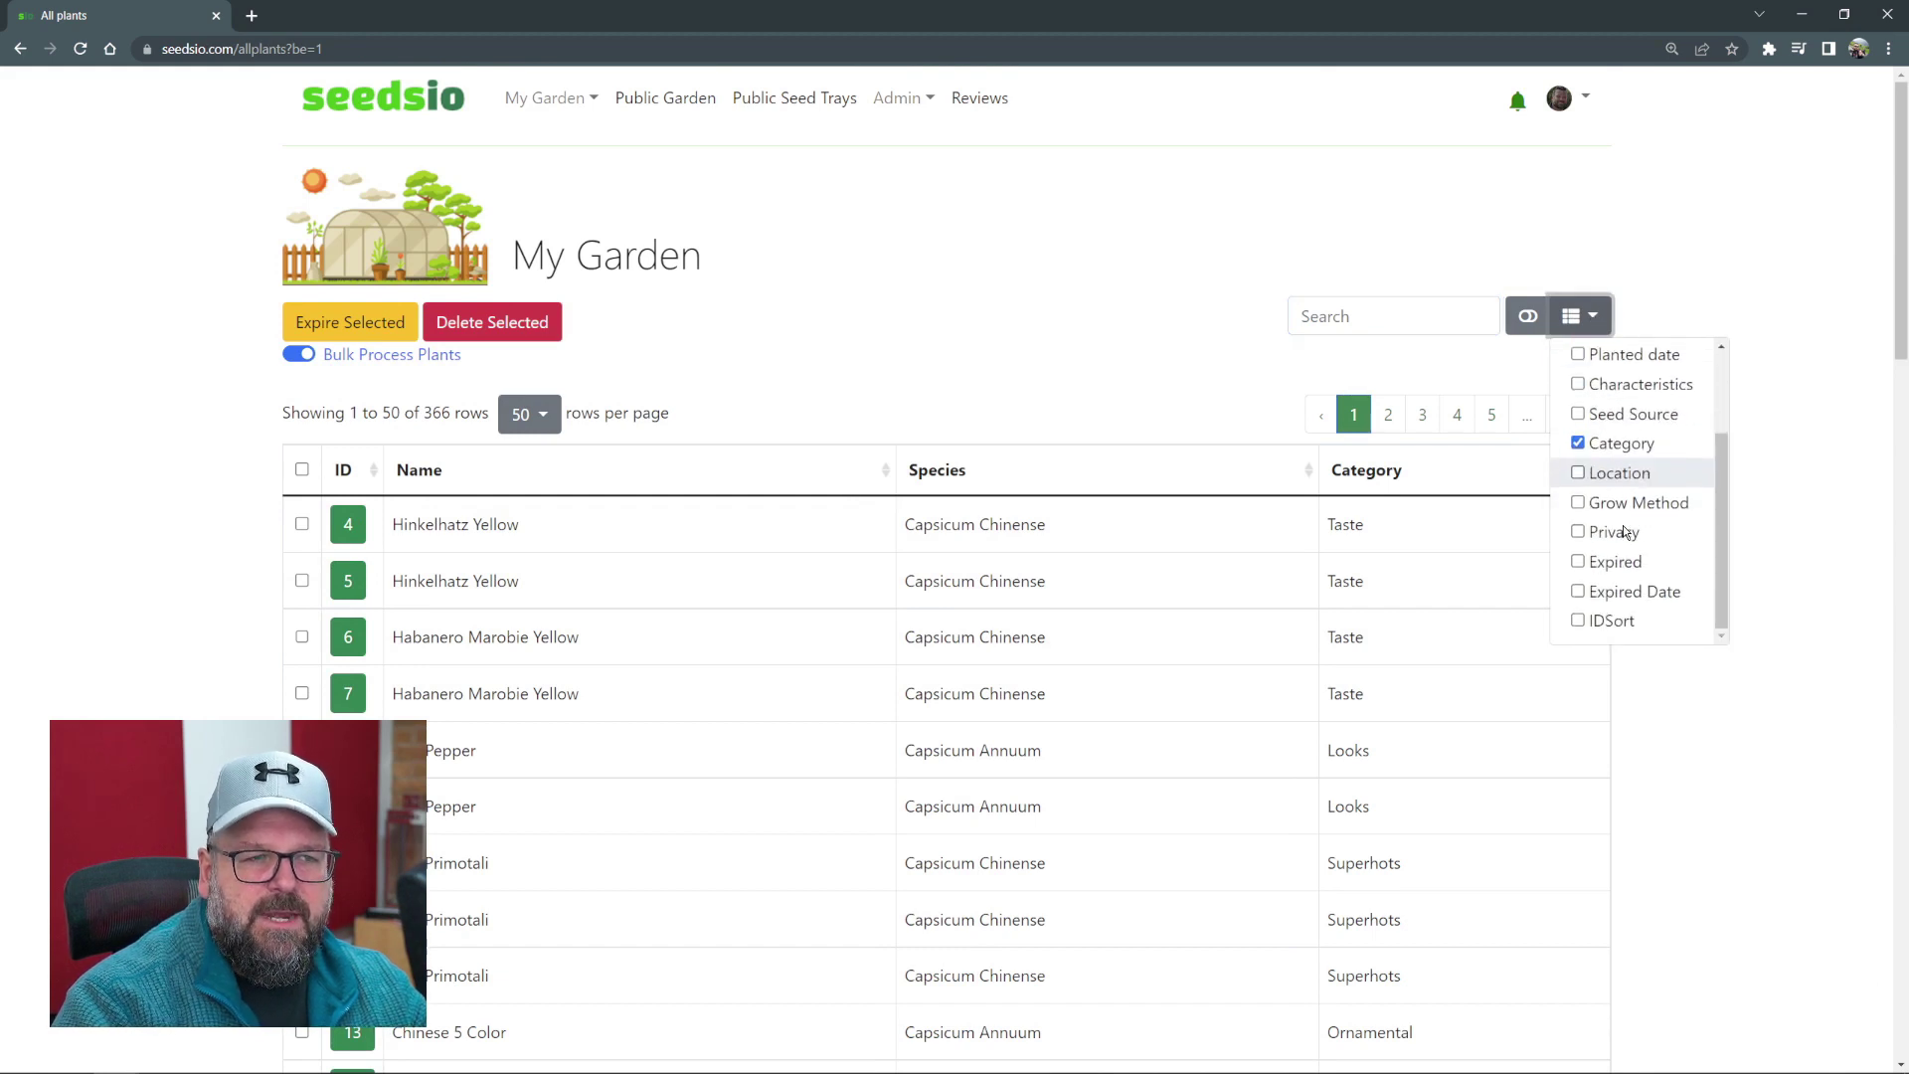
pyautogui.click(934, 358)
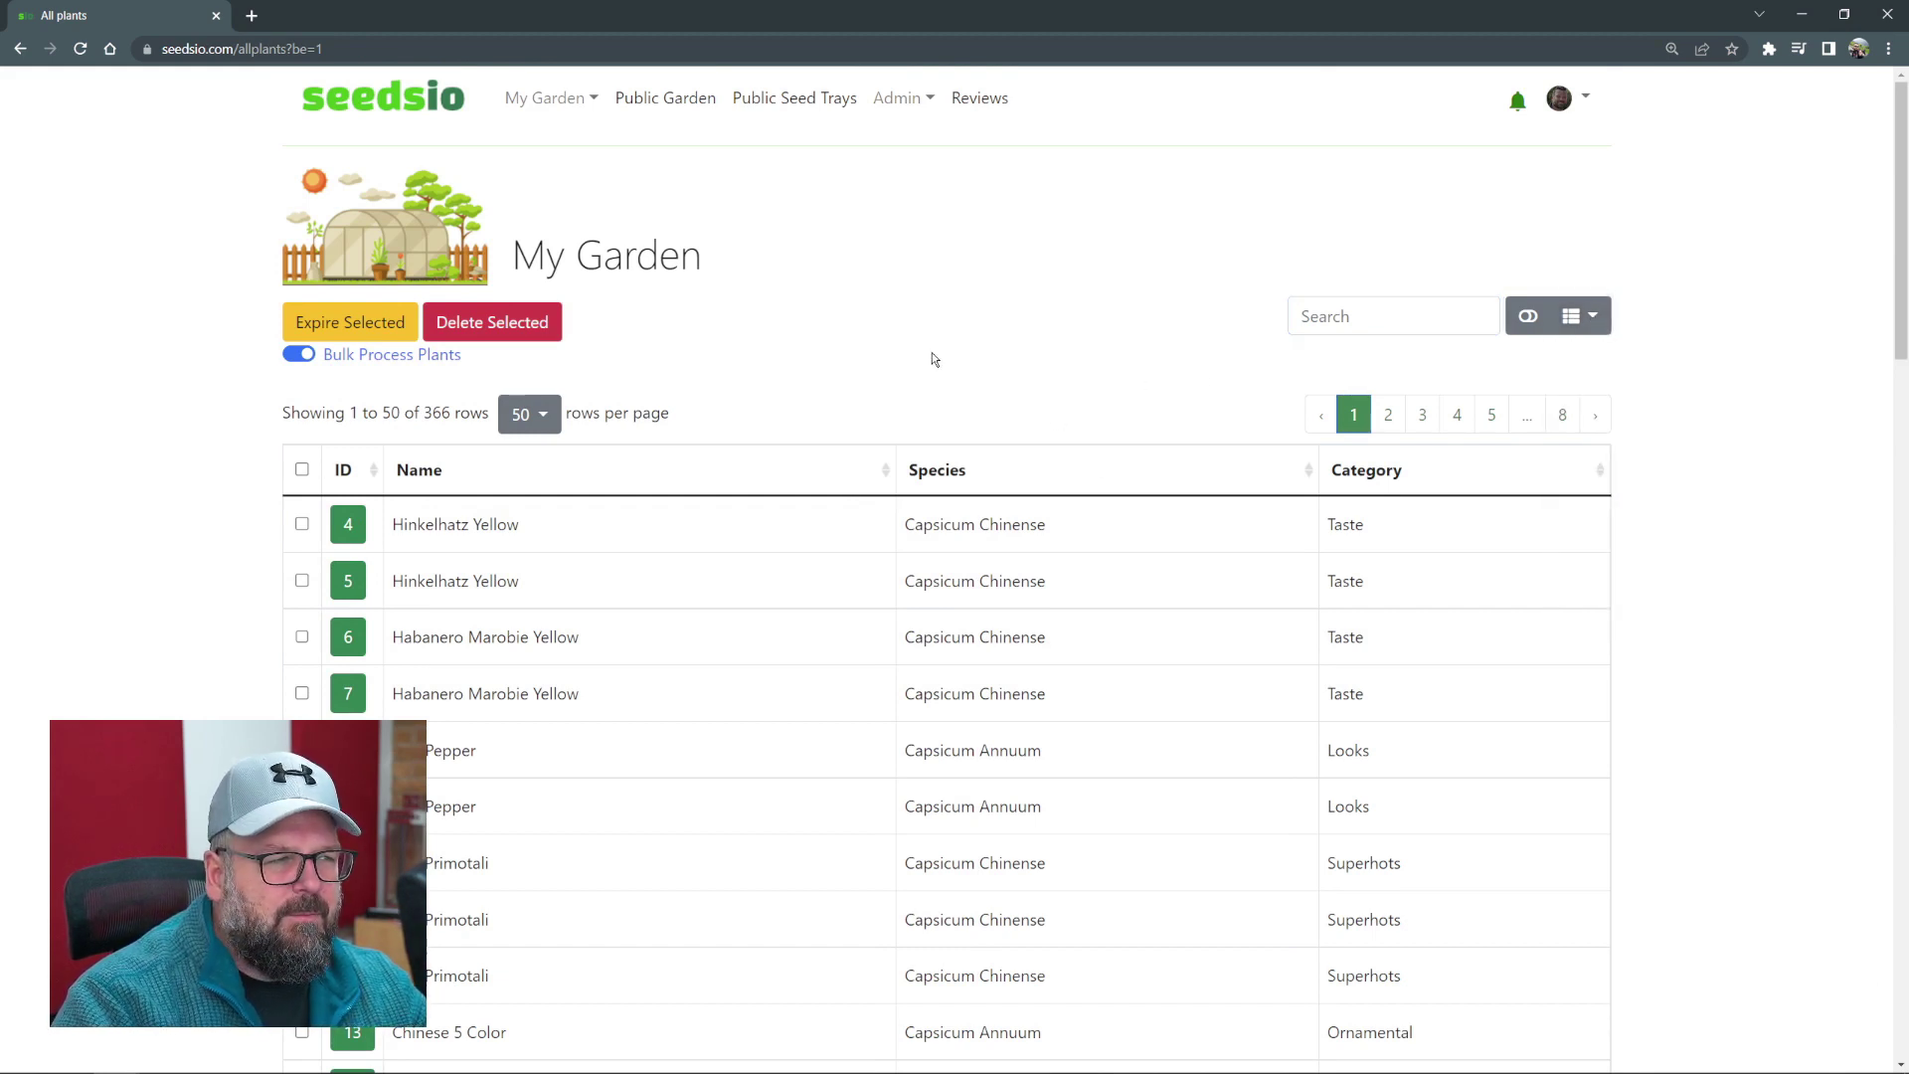